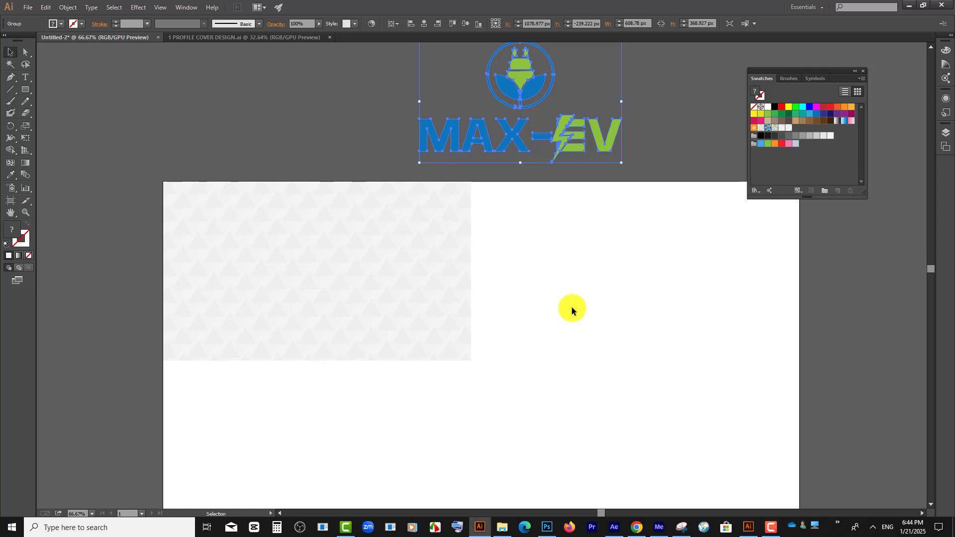
- Move the MAX-EV logo down from above the artboard, so it overlaps the artboard's top edge beside the patterned rectangle
click(572, 306)
scroll(571, 307, up, 3)
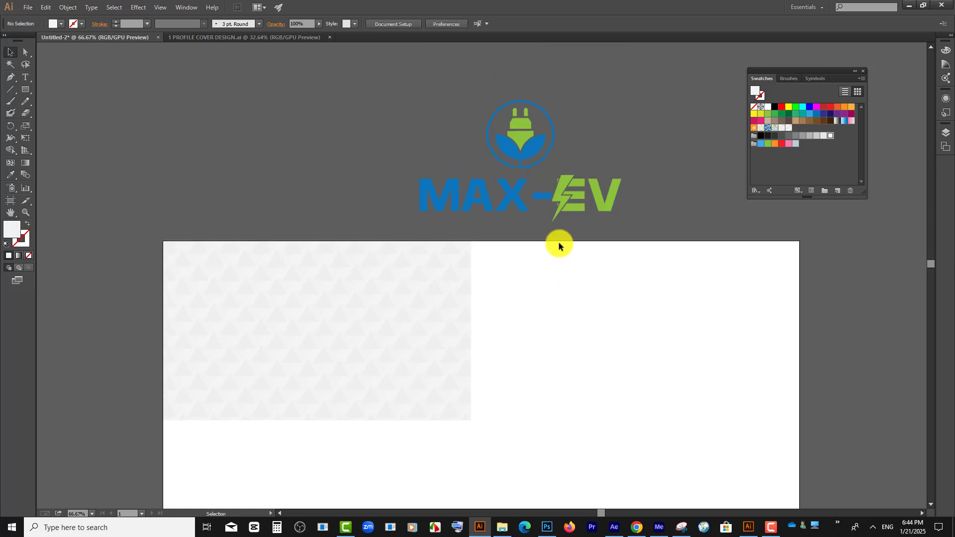
drag(507, 190, 556, 311)
scroll(556, 311, down, 3)
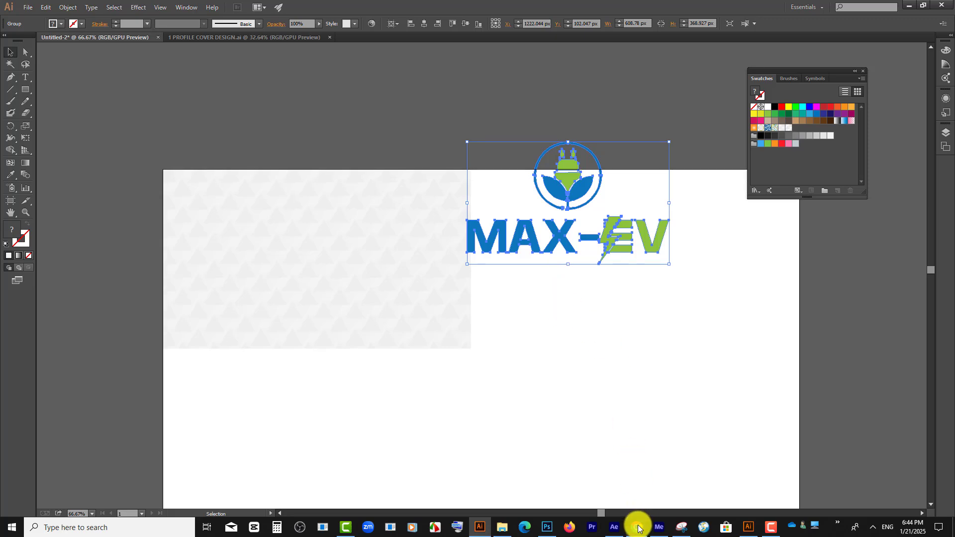
- Switch to Chrome and open the full ফ্রি গ্রাফিক ডিজাইন কোর্স ২০২৫ playlist from the YouTube channel's playlists
mouse_move(638, 528)
click(645, 486)
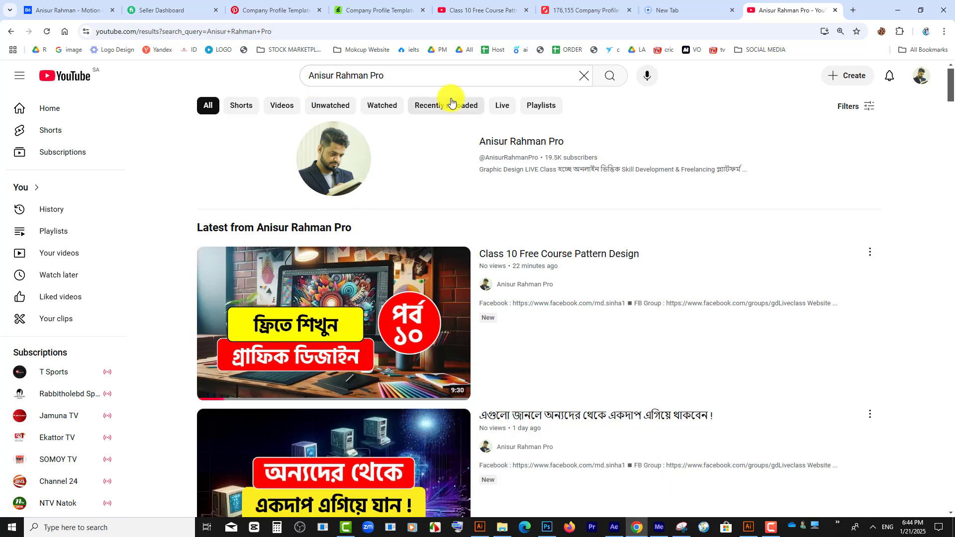
click(521, 144)
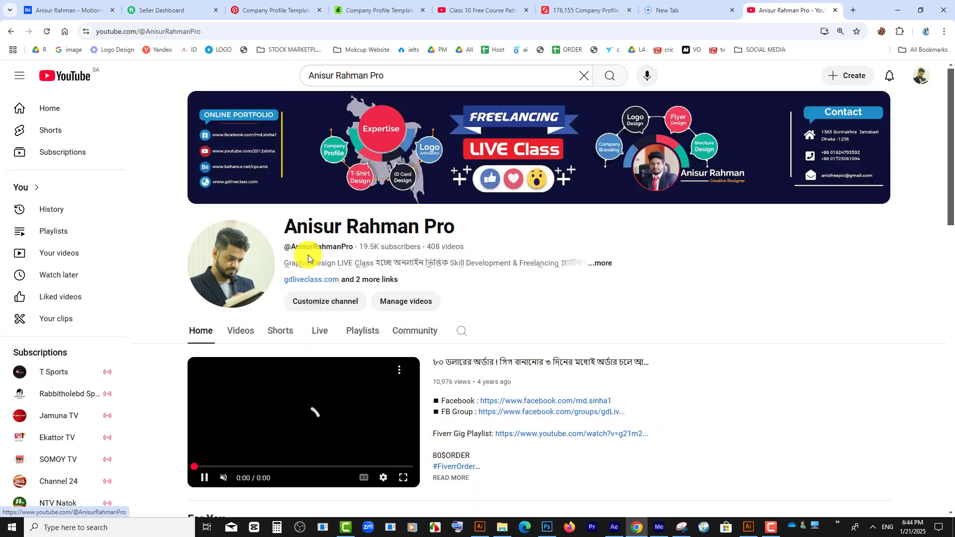
click(362, 332)
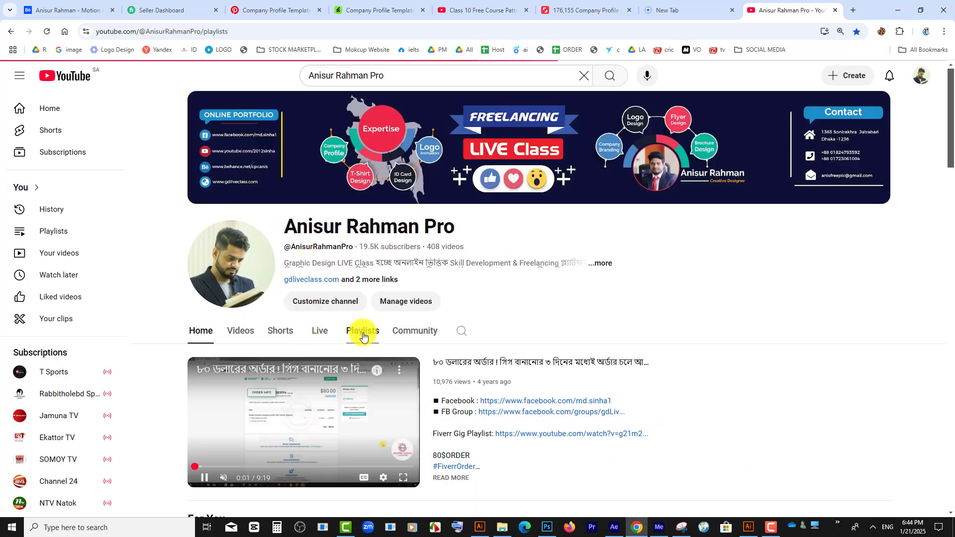
scroll(418, 300, down, 4)
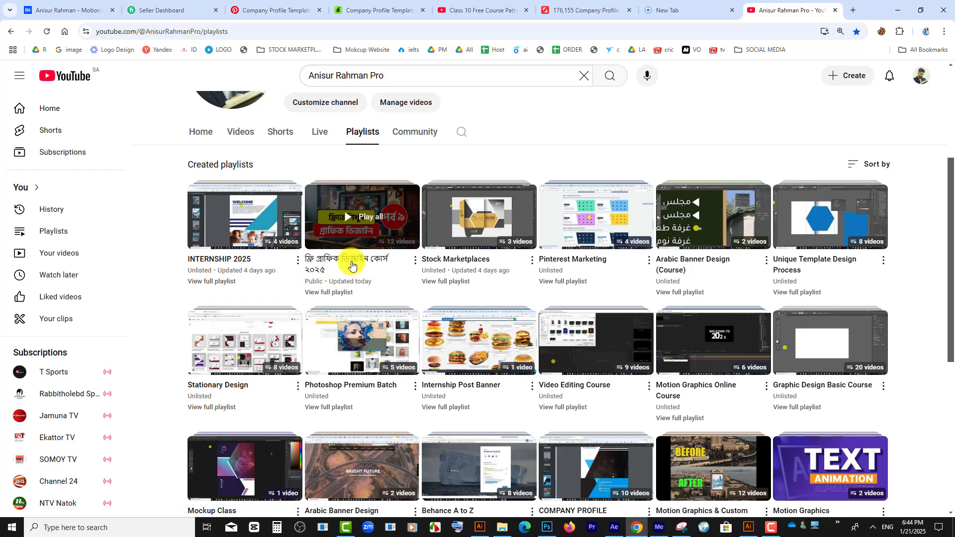
click(329, 291)
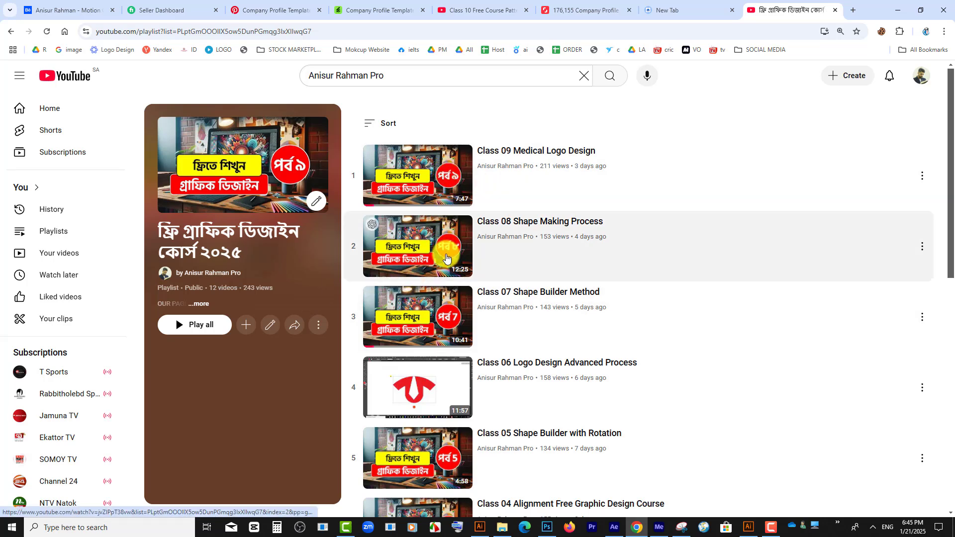
- Look through the class videos in the free graphic design course playlist, and put the browser away
scroll(447, 258, down, 1)
scroll(446, 267, down, 2)
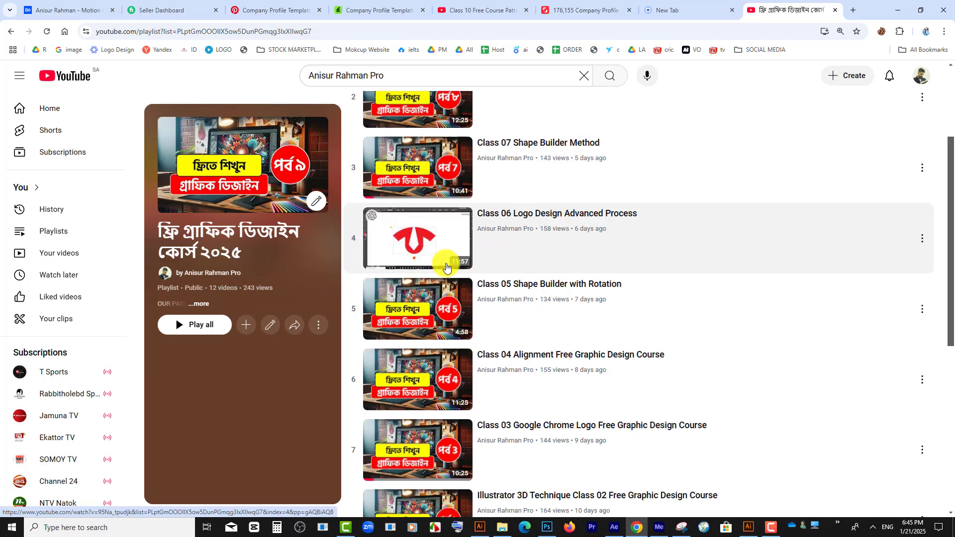
scroll(403, 275, down, 1)
scroll(402, 275, down, 6)
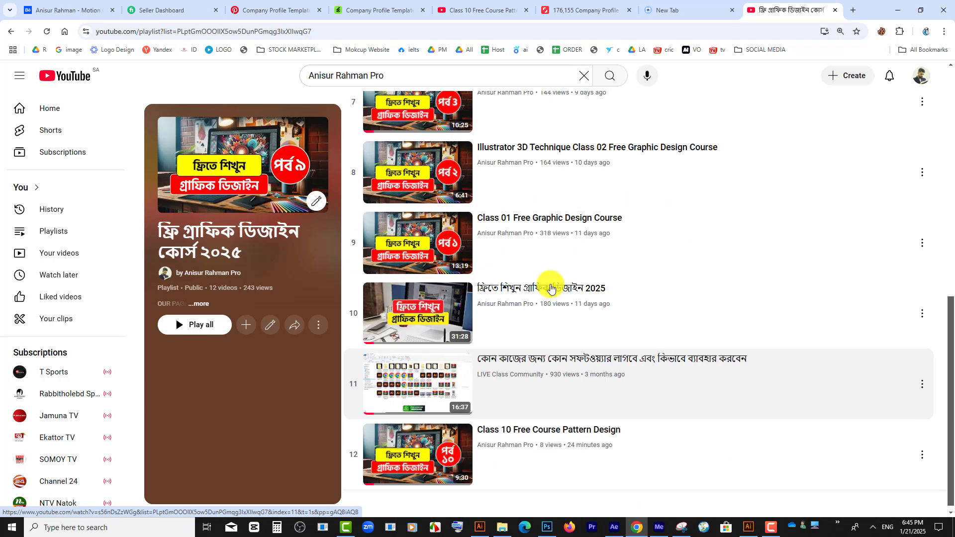
click(897, 9)
- Move the MAX-EV logo slightly right and down, clear of the patterned rectangle
scroll(566, 267, down, 2)
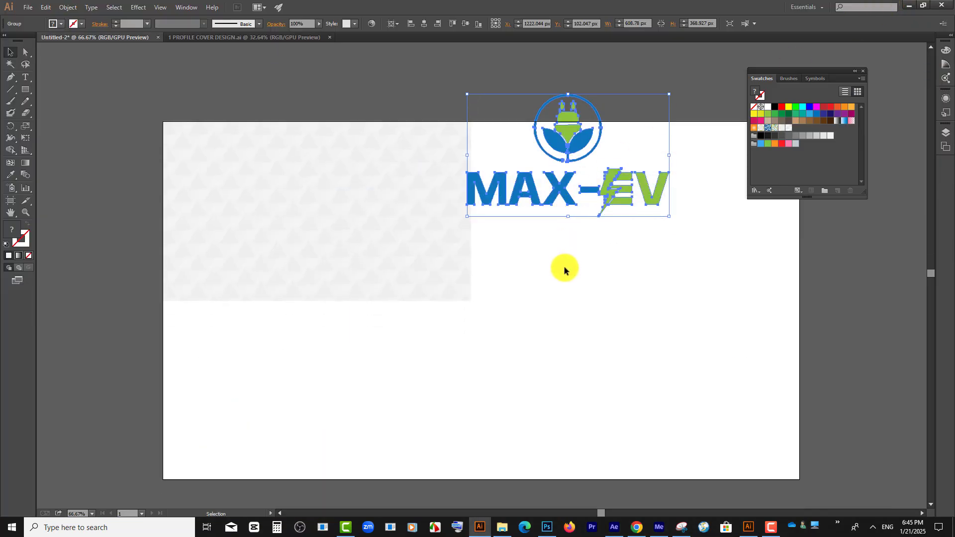
click(566, 269)
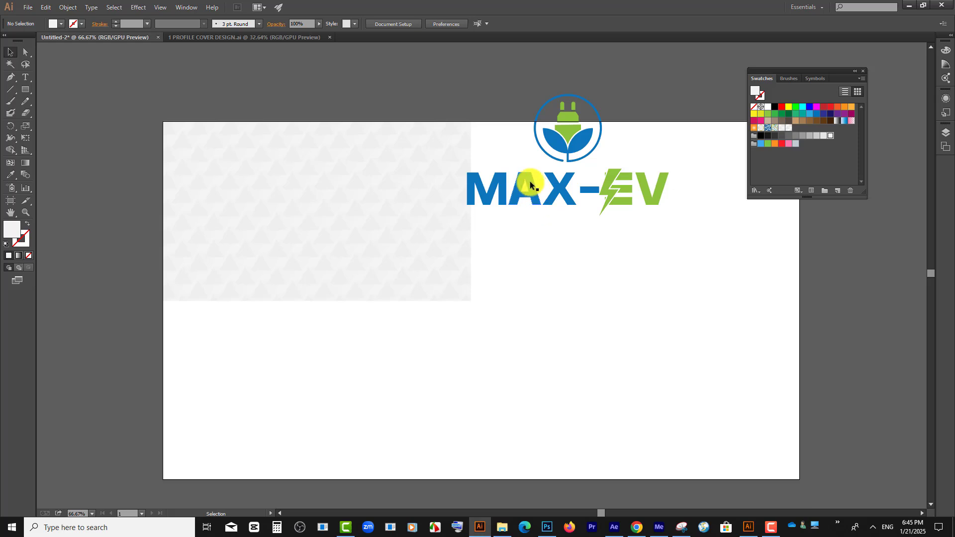
drag(530, 185, 564, 198)
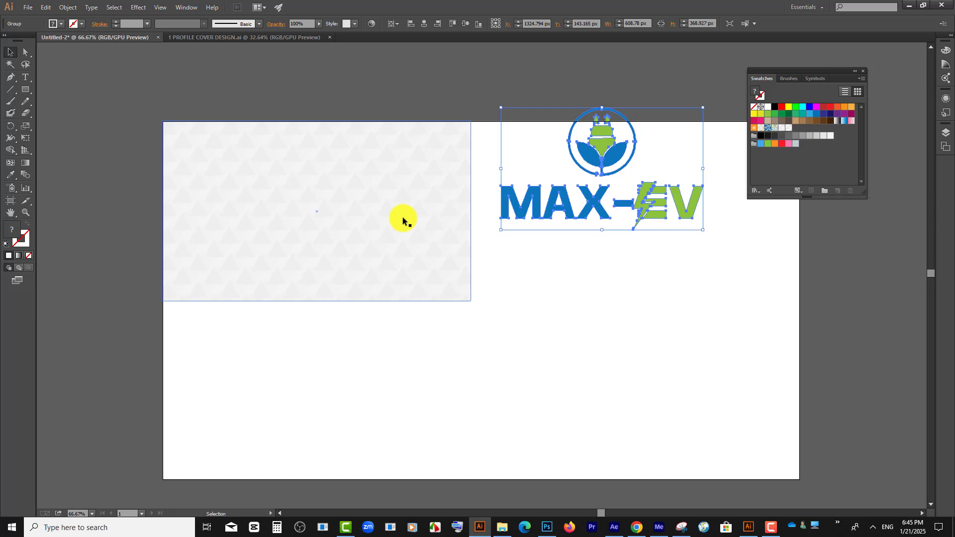
- Start a new document with the Print profile and set its units to inches
click(28, 7)
click(39, 20)
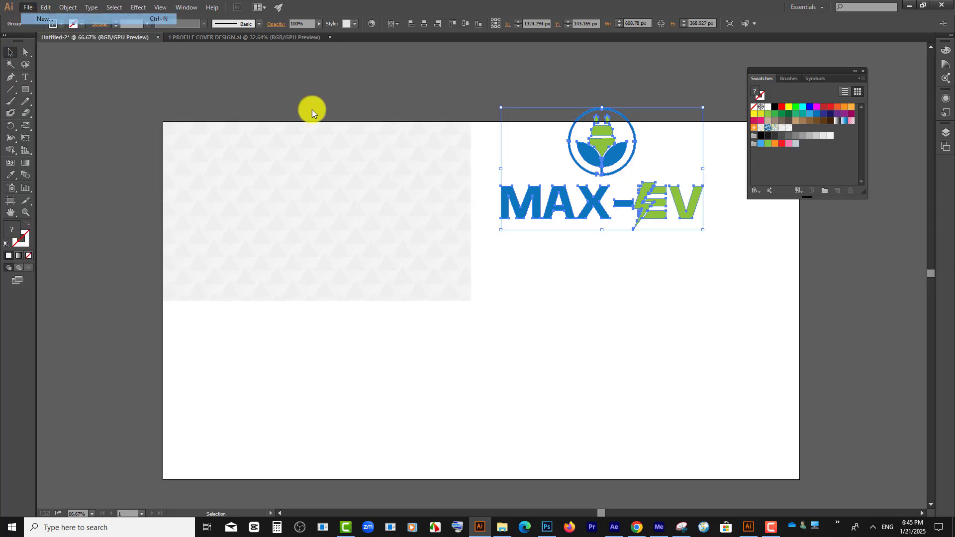
click(437, 191)
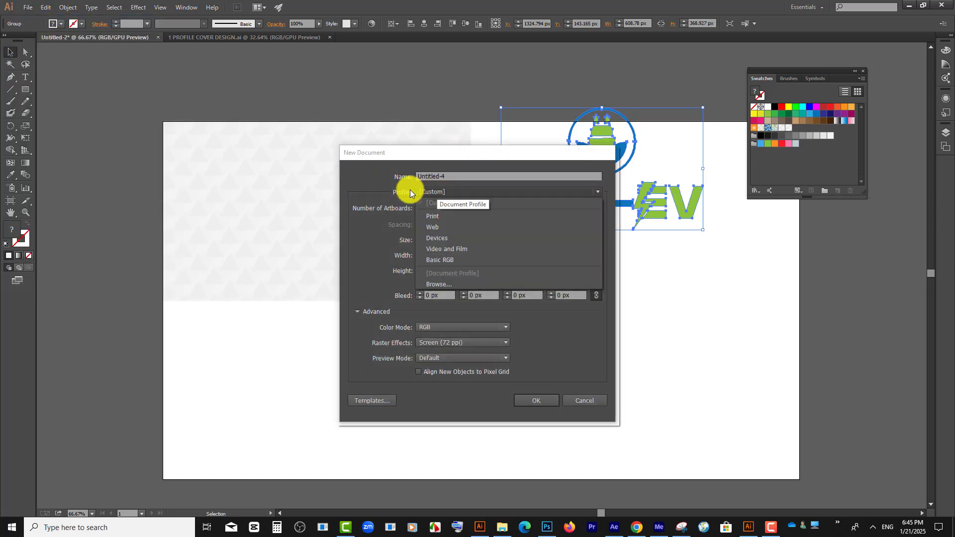
click(439, 216)
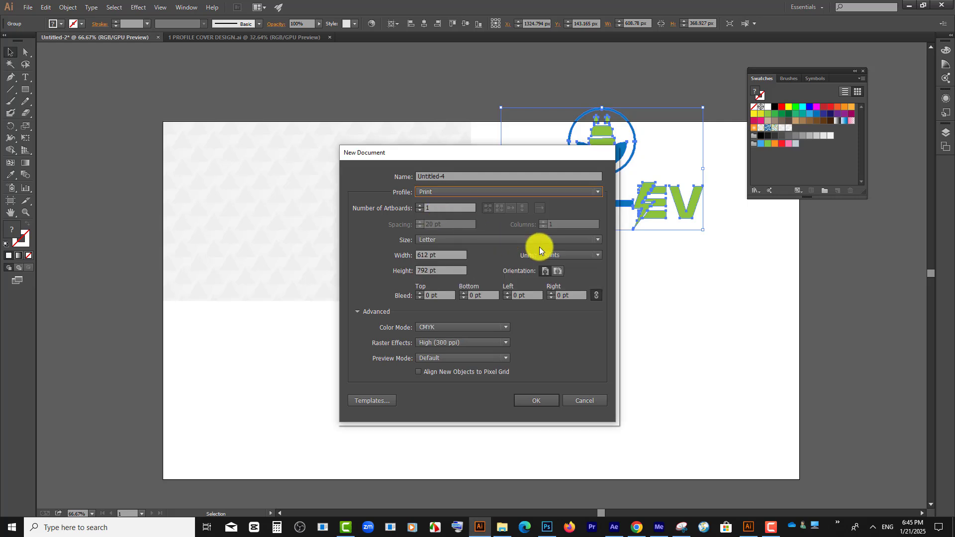
click(433, 240)
click(432, 240)
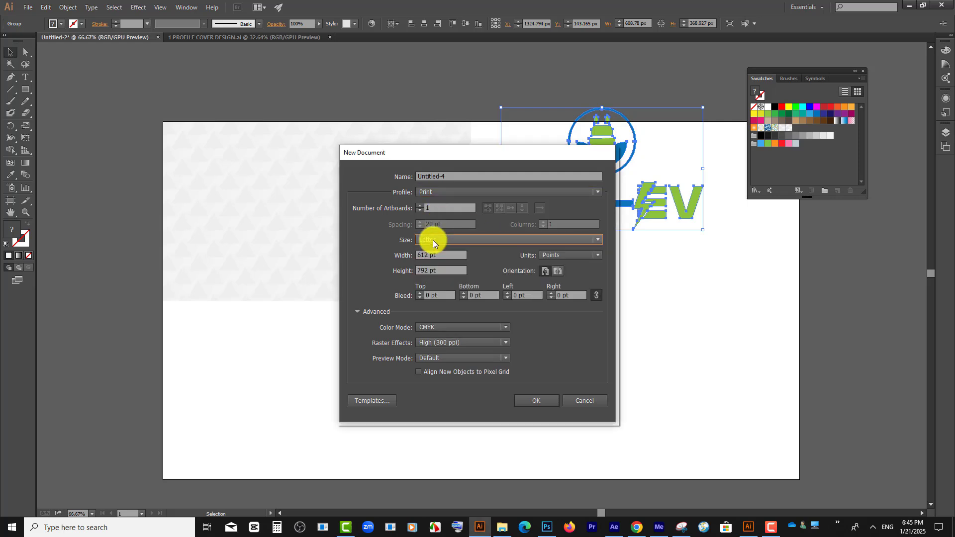
click(549, 255)
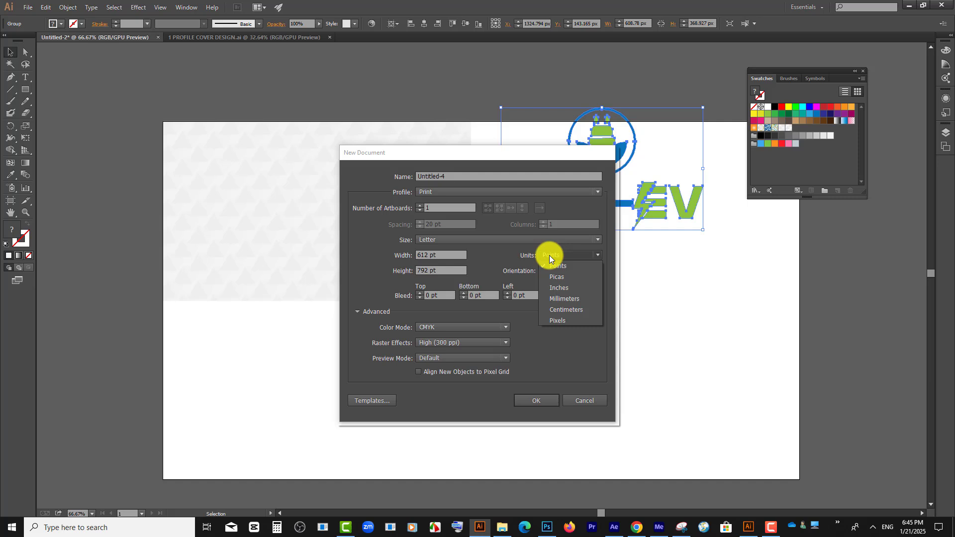
click(554, 287)
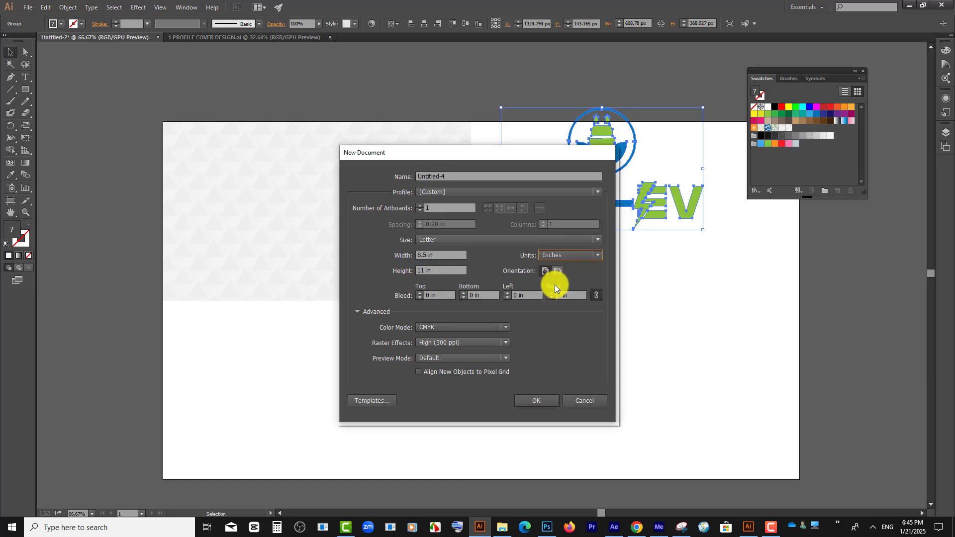
- Set the new document's width to 3.5 in and its height to 2 in
drag(447, 258, 400, 249)
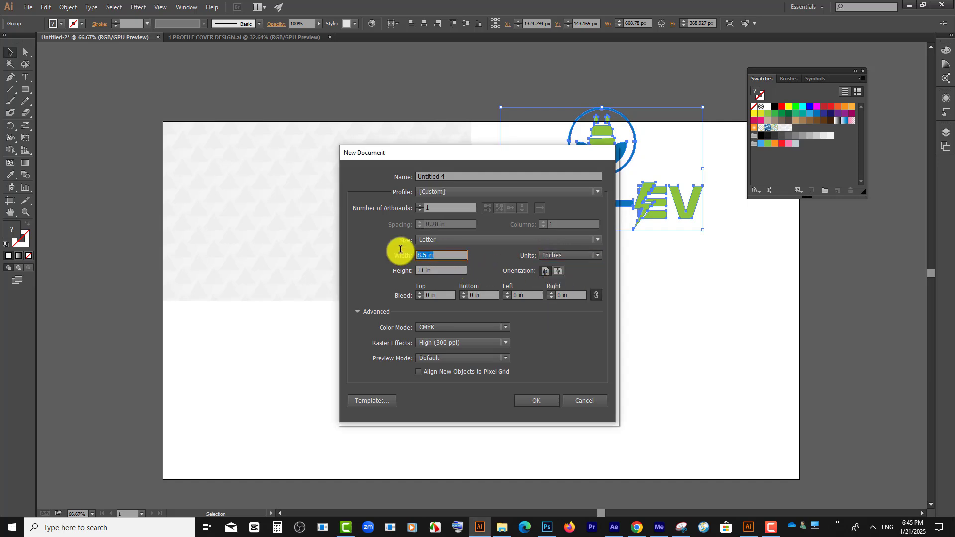
text(3.5)
key(Tab)
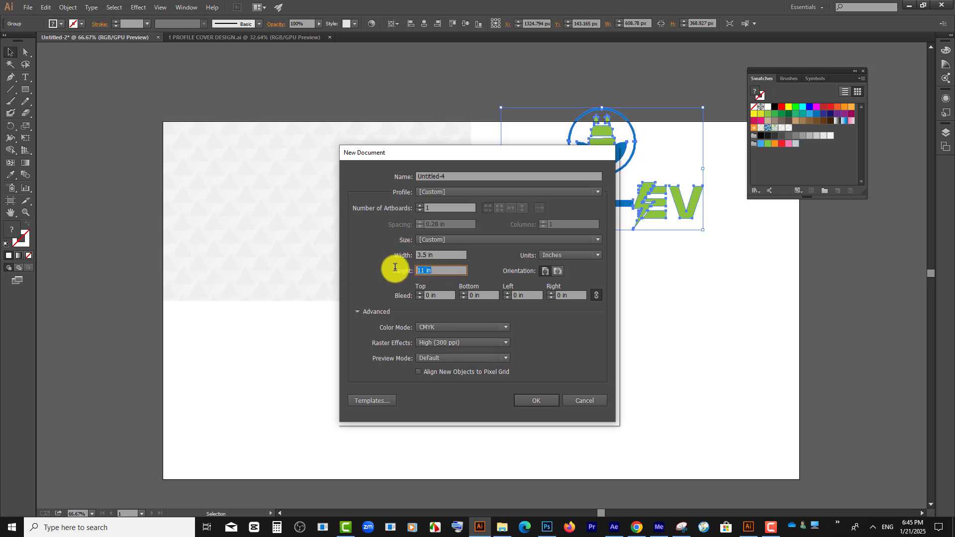
text(2)
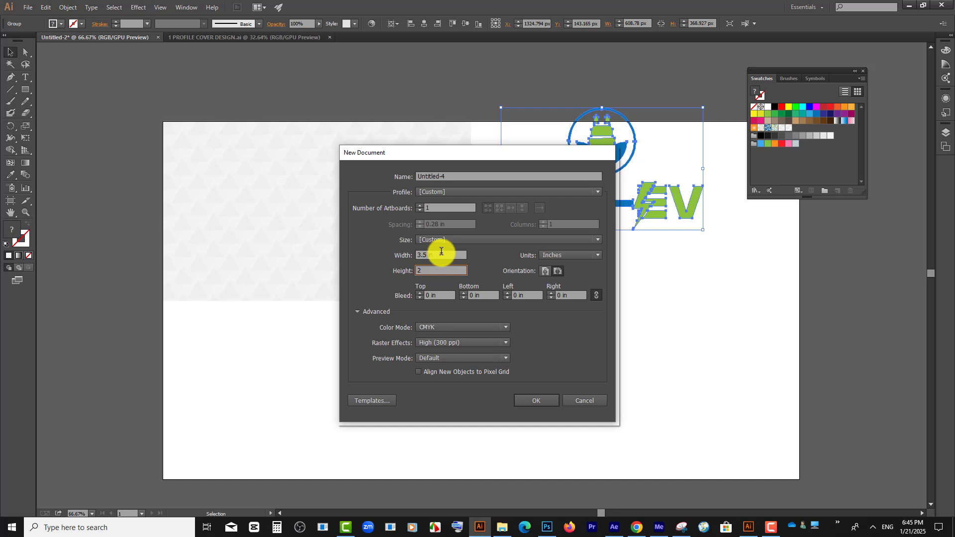
drag(442, 255, 408, 254)
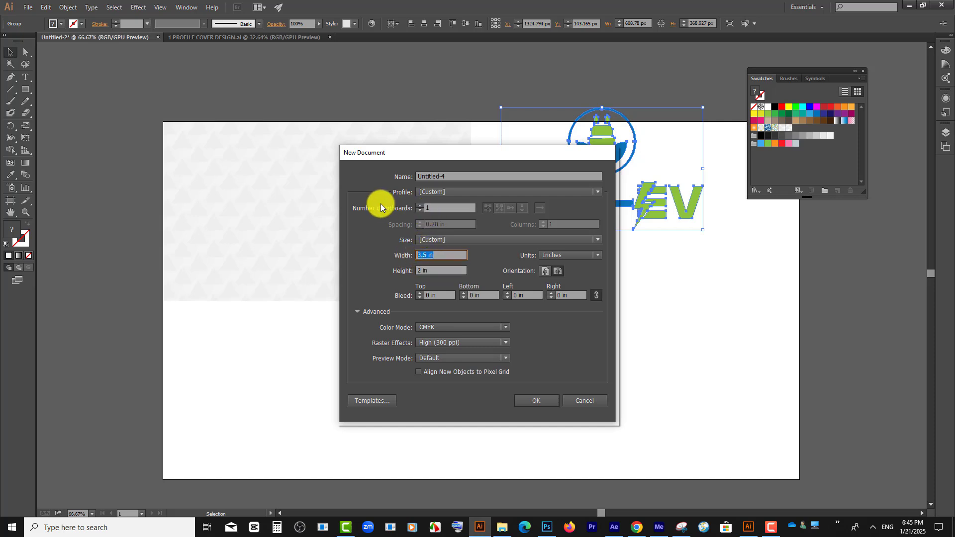
- Set the number of artboards to 2 and create the document
drag(433, 207, 404, 213)
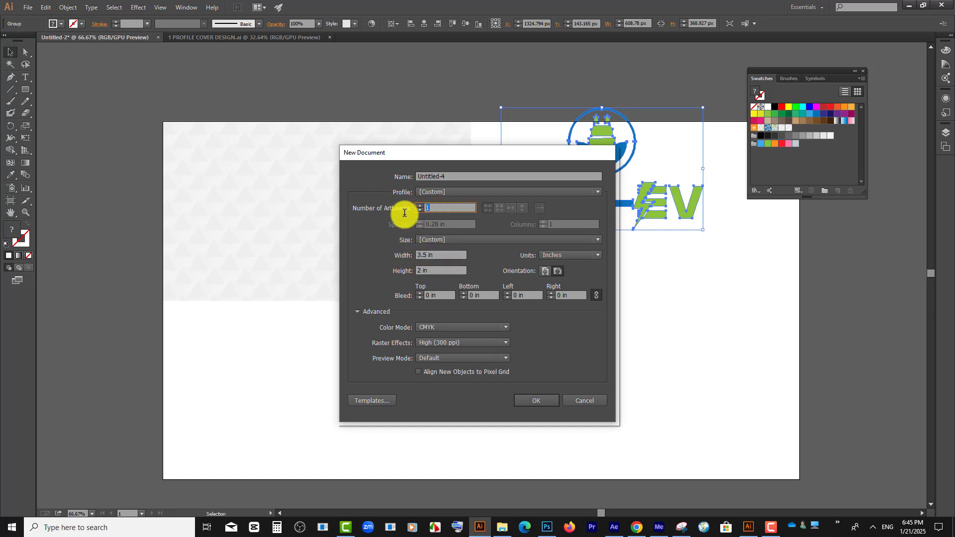
text(2)
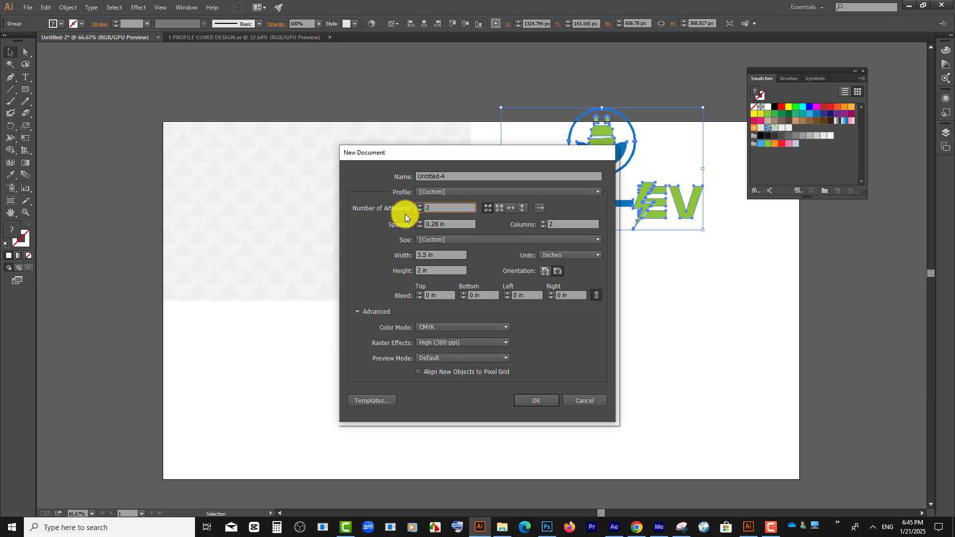
click(540, 400)
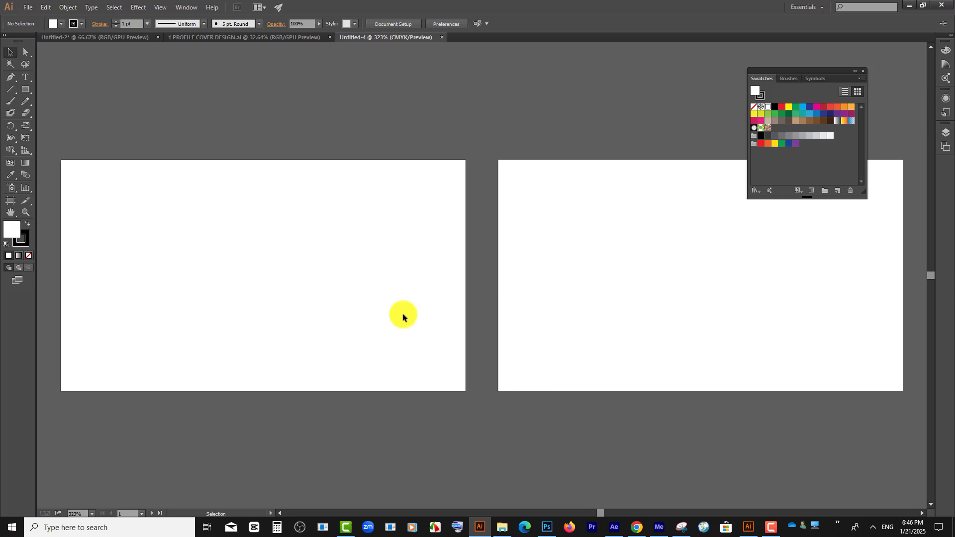
scroll(402, 317, down, 2)
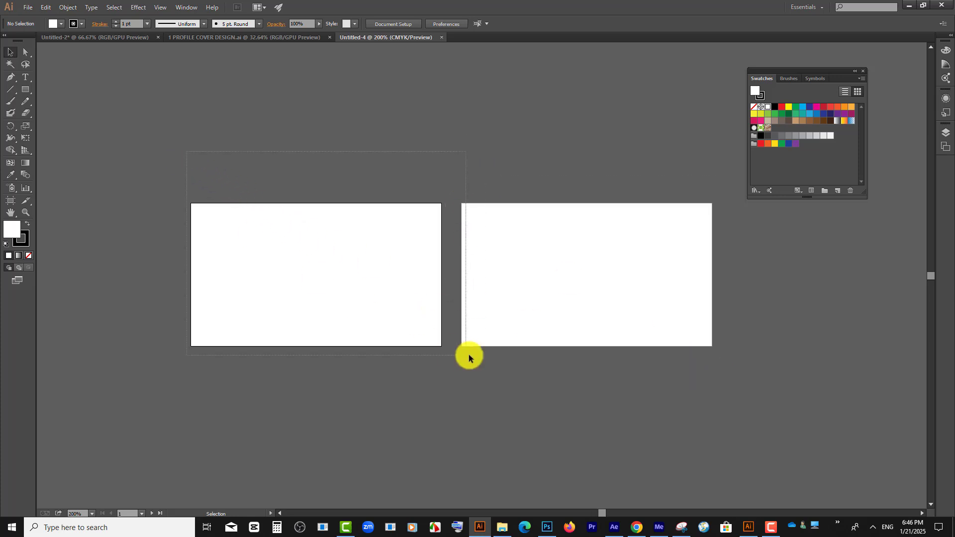
click(771, 526)
scroll(360, 301, up, 1)
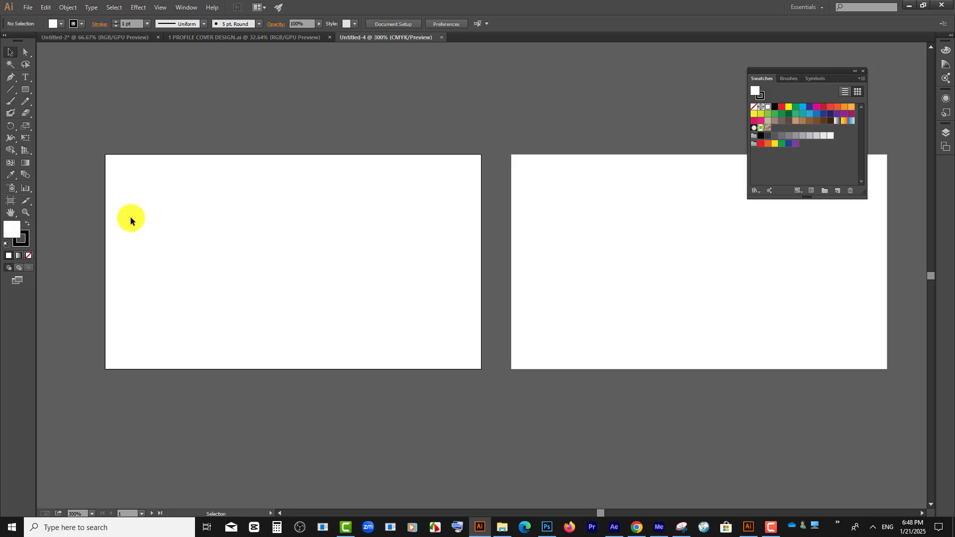
- In the Untitled-2 document, pull the plain grey overlay rectangle down off the triangle pattern and shift the patterned rectangle right and down
click(104, 37)
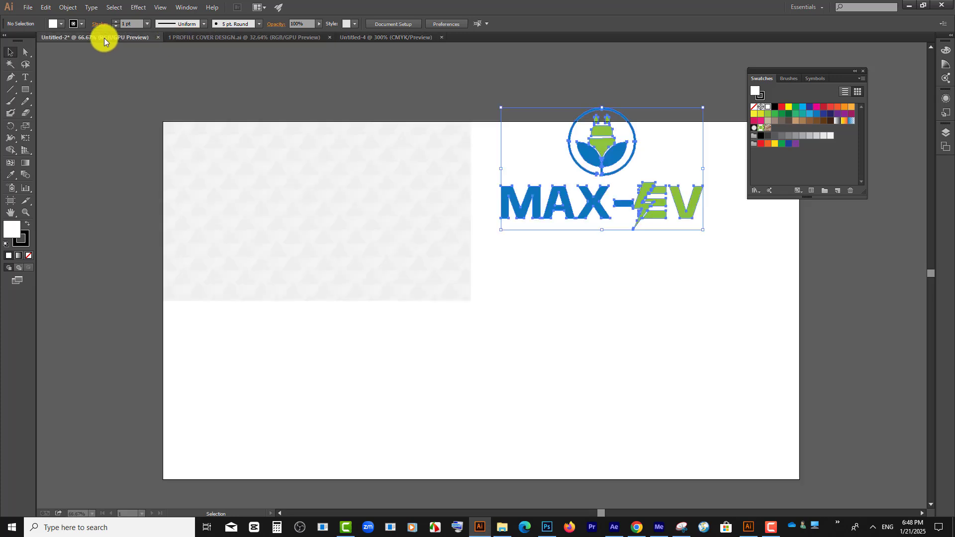
click(296, 155)
drag(307, 224, 357, 407)
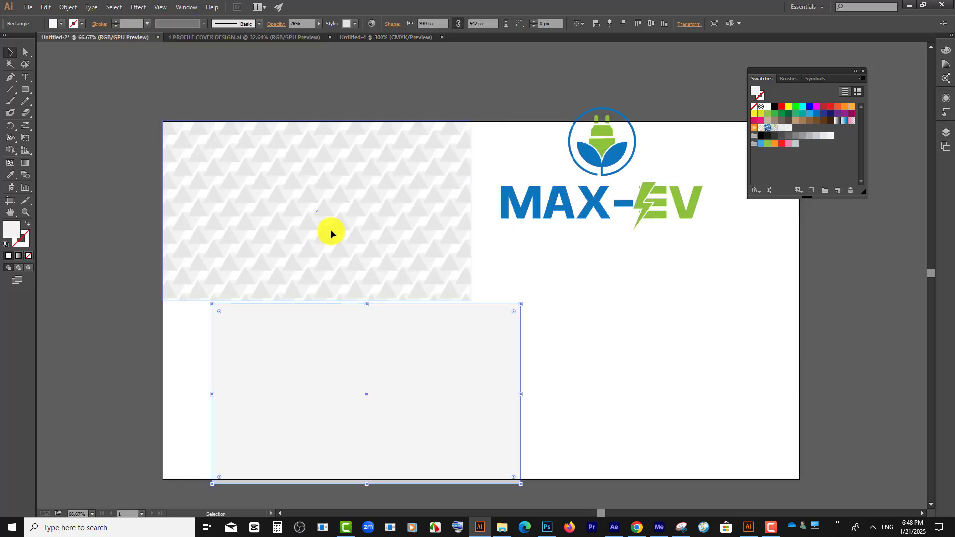
drag(331, 234, 375, 264)
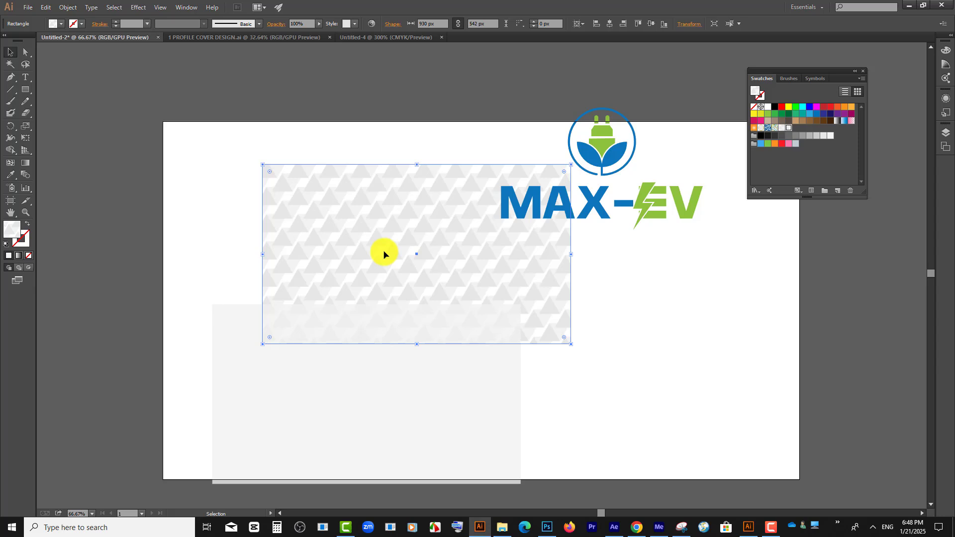
- Apply the triangle pattern swatch to the rectangle, shift it lower, and place the swatch's editable tile artwork at the artboard's upper edge
click(787, 129)
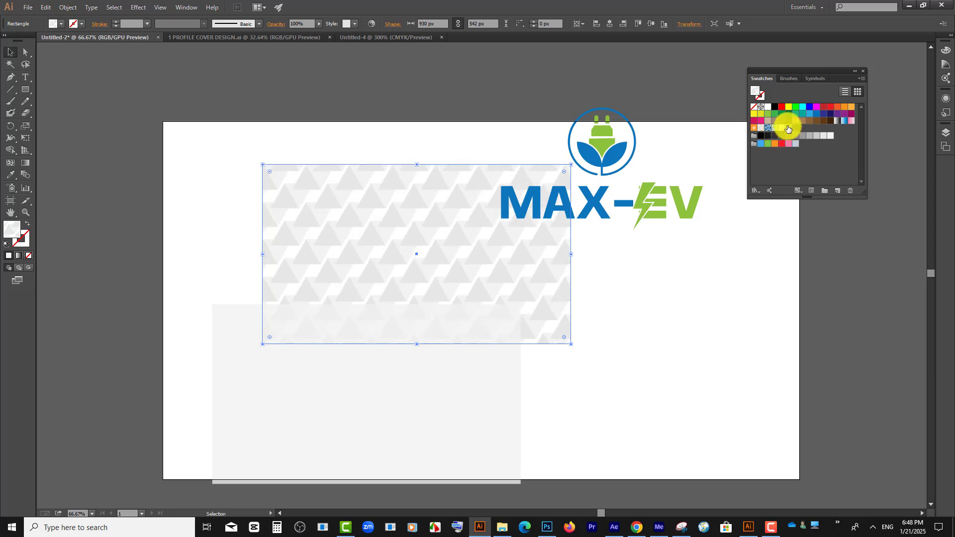
drag(383, 215, 365, 259)
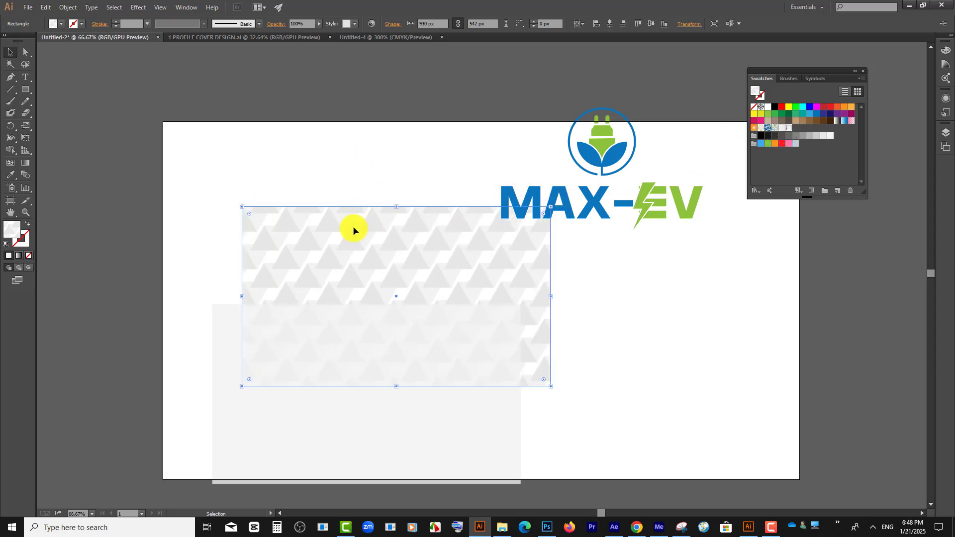
drag(789, 127, 401, 130)
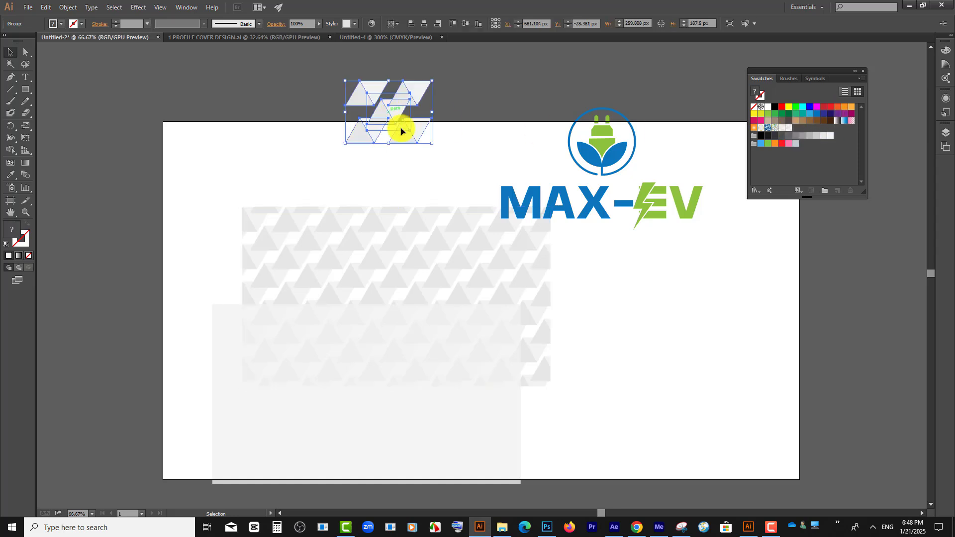
- Return to the Untitled-4 document with the two blank artboards
scroll(408, 145, up, 1)
click(352, 46)
click(357, 41)
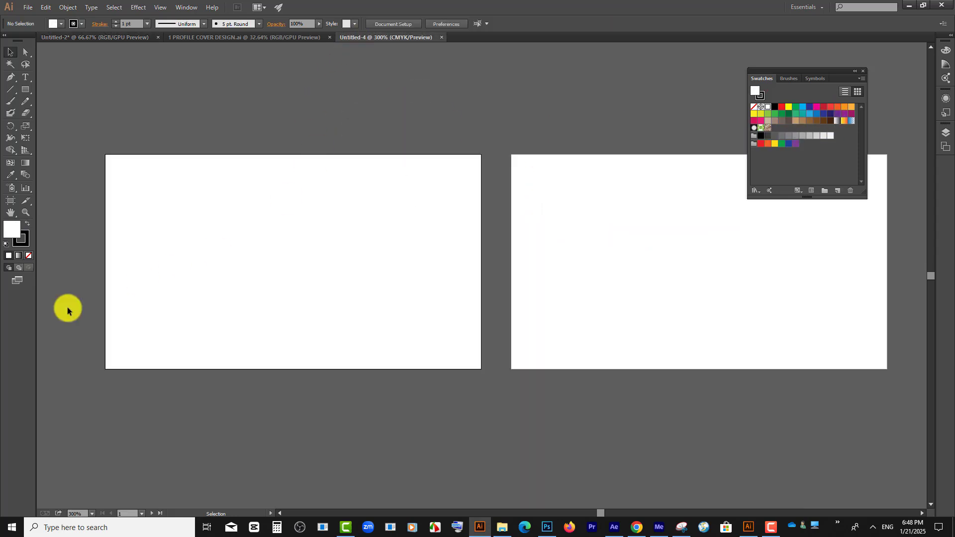
key(alt)
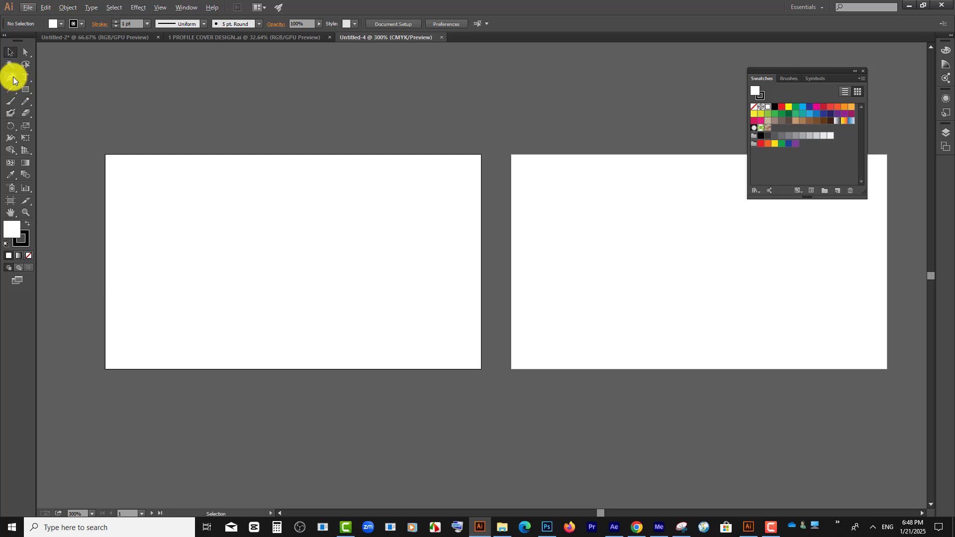
- Draw an upright three-sided polygon with a 0.6944 in radius near the first artboard's upper edge
drag(22, 87, 70, 126)
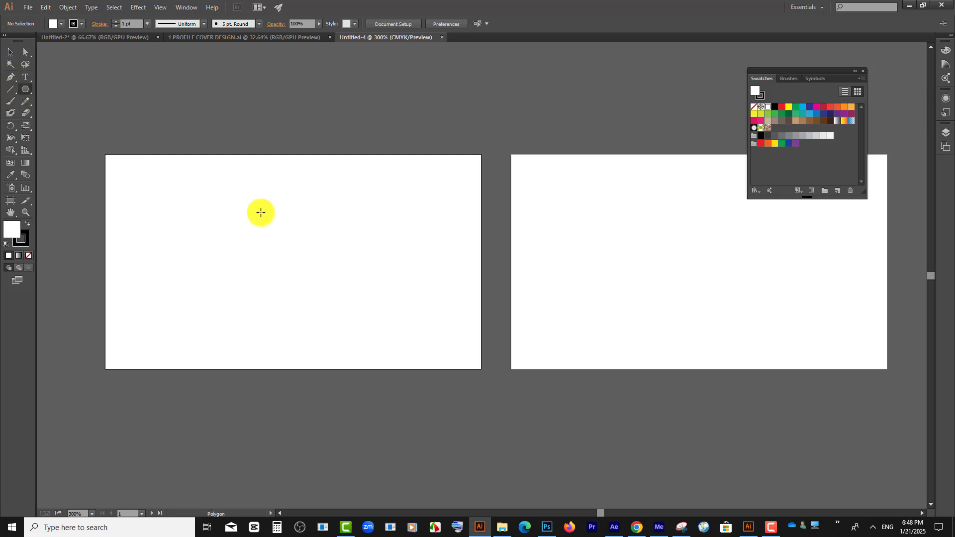
click(260, 212)
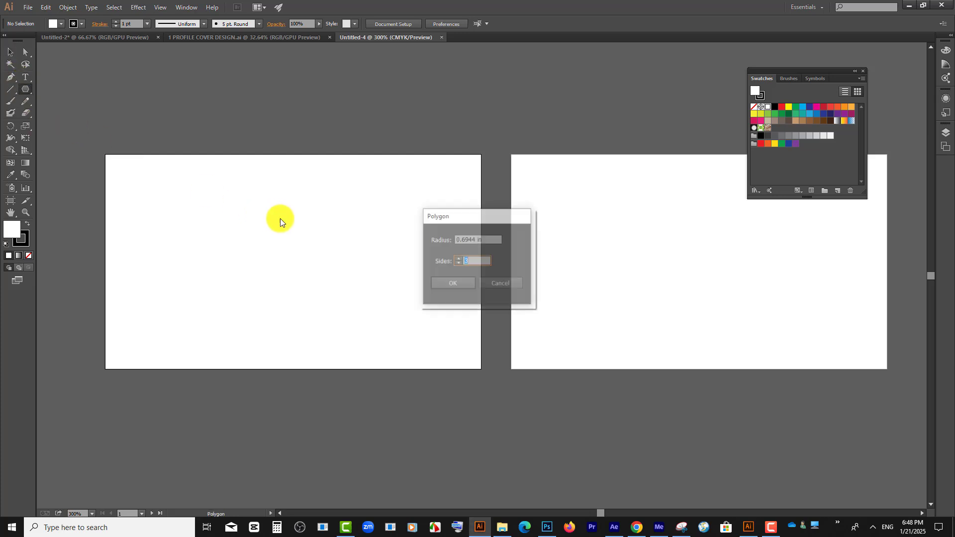
click(450, 285)
click(11, 51)
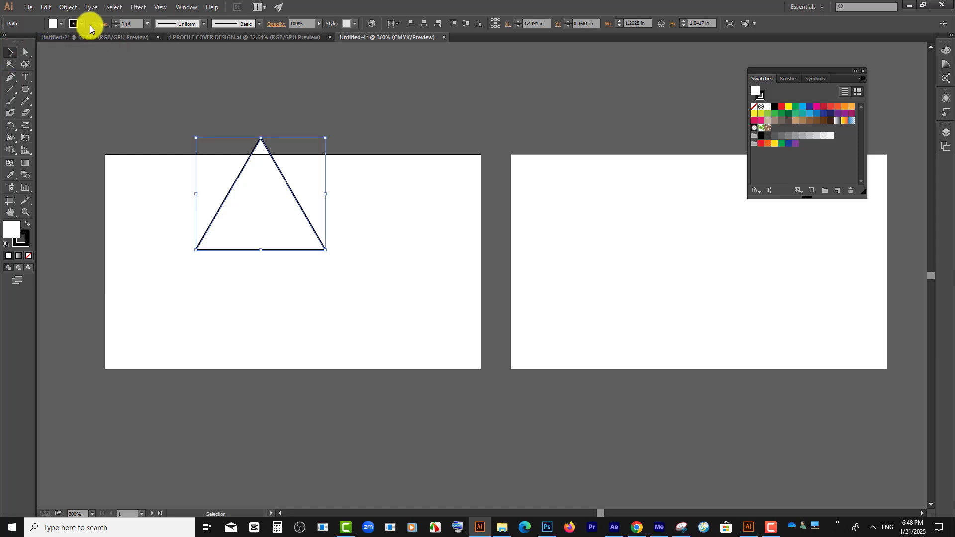
- Set the triangle's stroke to 0 pt and fill it with light grey
click(115, 25)
click(53, 24)
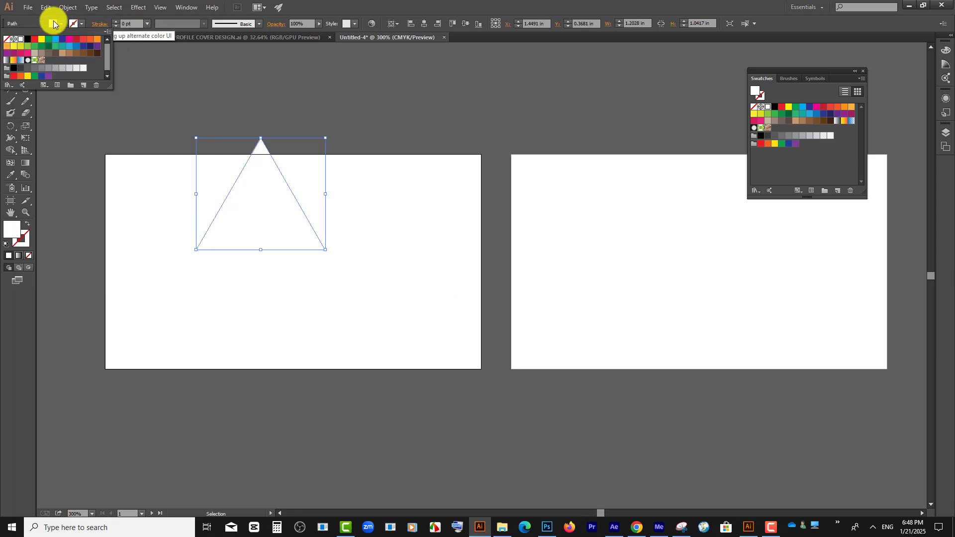
click(76, 67)
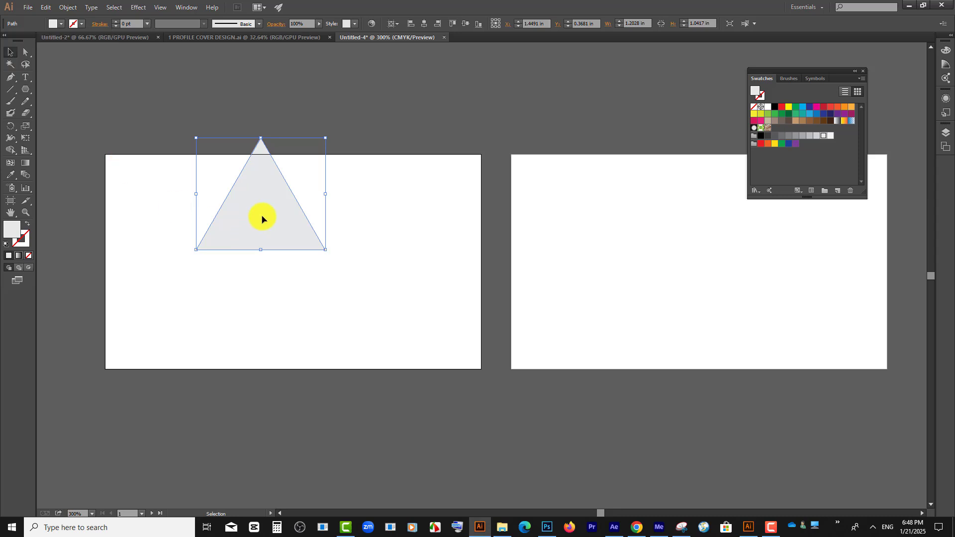
- Duplicate the triangle, rotate the copy upside down, and fit it against the original's slanted right edge
scroll(249, 255, up, 3)
scroll(226, 252, down, 2)
drag(246, 252, 389, 242)
drag(500, 145, 348, 315)
drag(411, 222, 322, 230)
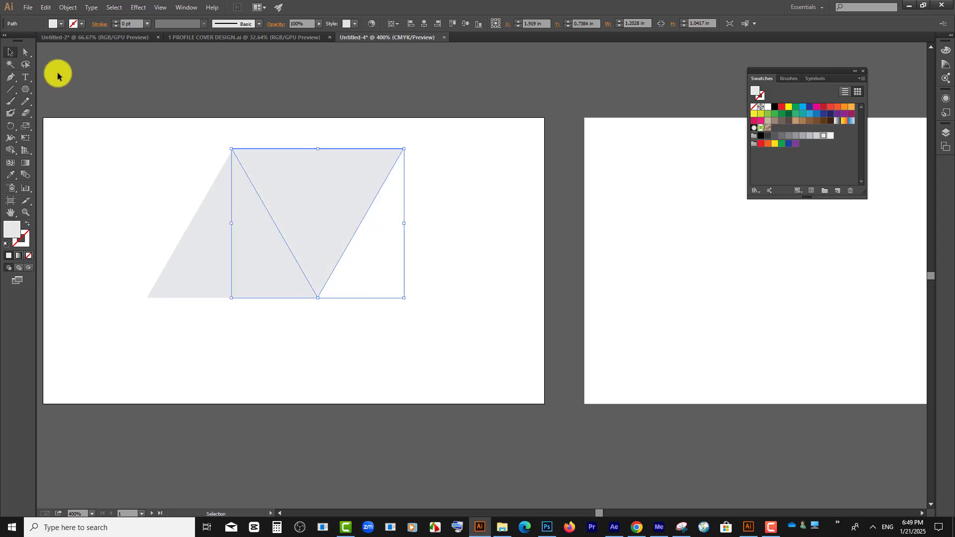
- Fill the inverted triangle with the lightest grey swatch
click(55, 23)
click(82, 70)
click(465, 259)
- Shift the inverted triangle slightly so its slanted edge meets the upright triangle's edge
scroll(156, 285, up, 1)
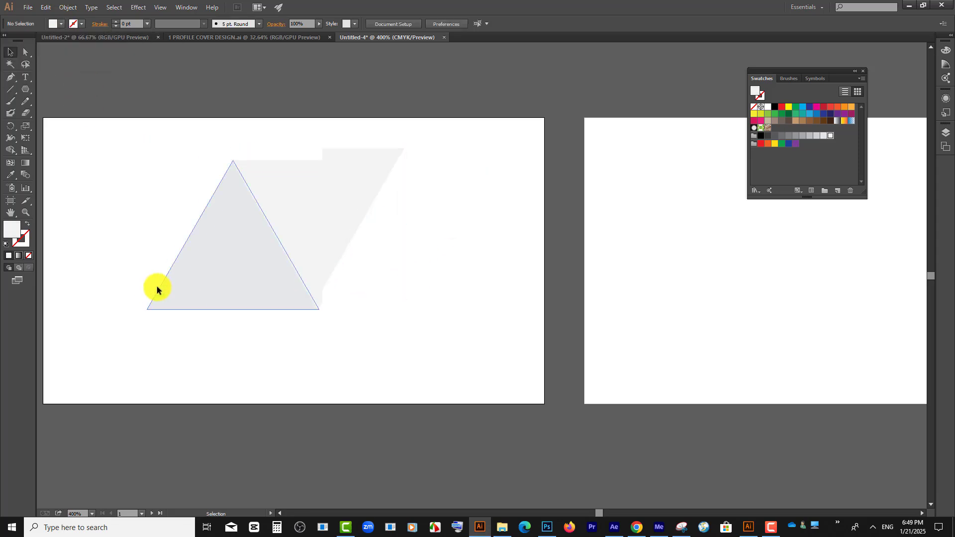
scroll(282, 256, up, 2)
drag(311, 236, 313, 235)
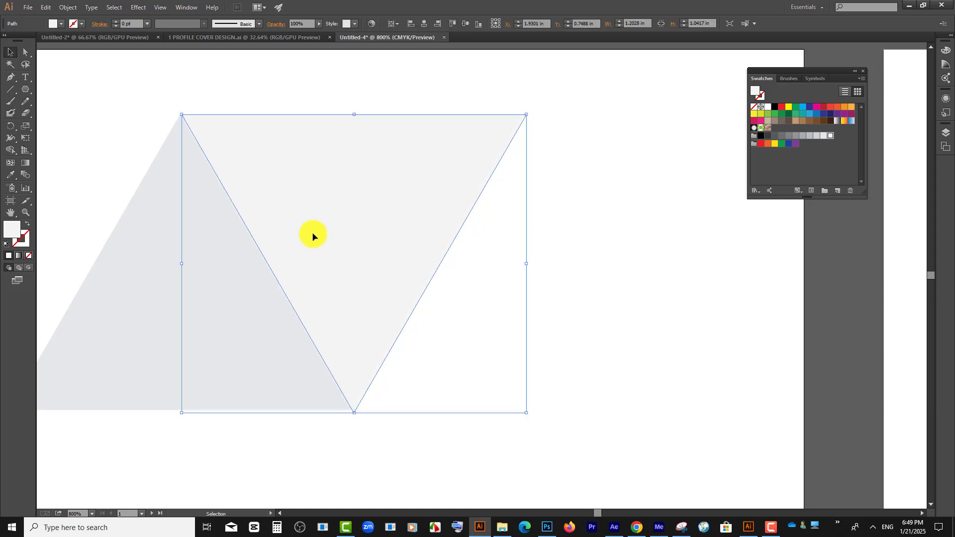
click(467, 264)
scroll(468, 264, down, 2)
- Scale both triangles down together to about 0.56 in wide
drag(201, 180, 451, 321)
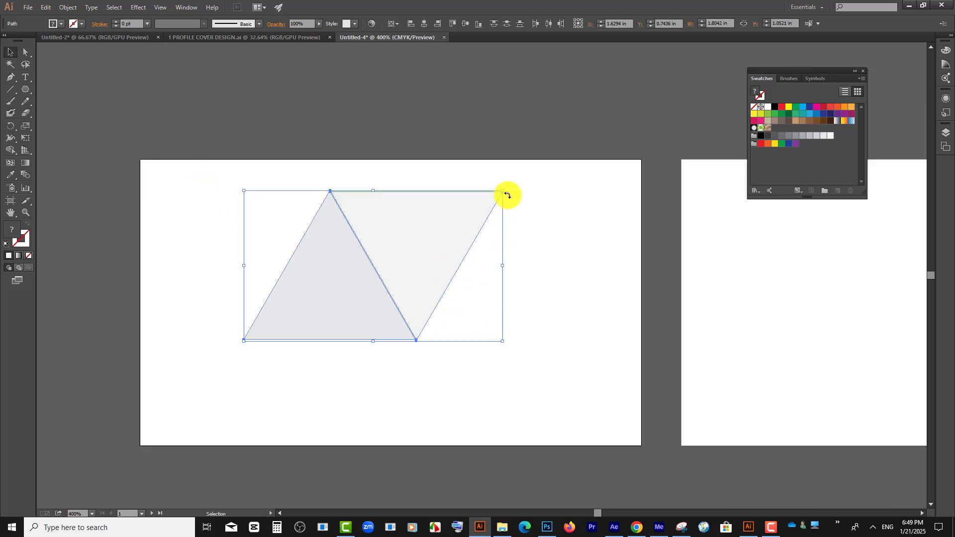
drag(502, 193, 509, 258)
click(509, 256)
- Nudge the inverted triangle so its tip lines up with the upright triangle's base, leaving a thin gap between them
scroll(358, 257, up, 3)
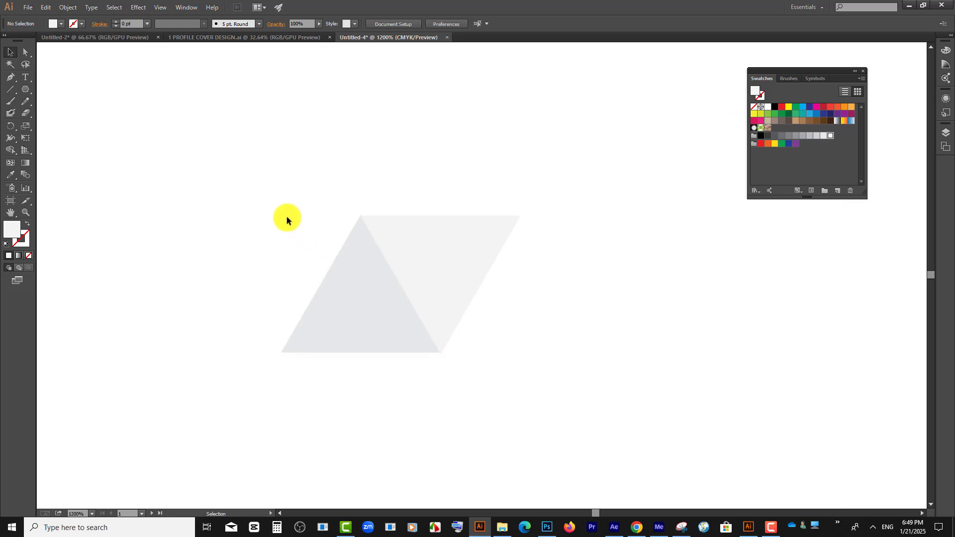
scroll(489, 301, up, 4)
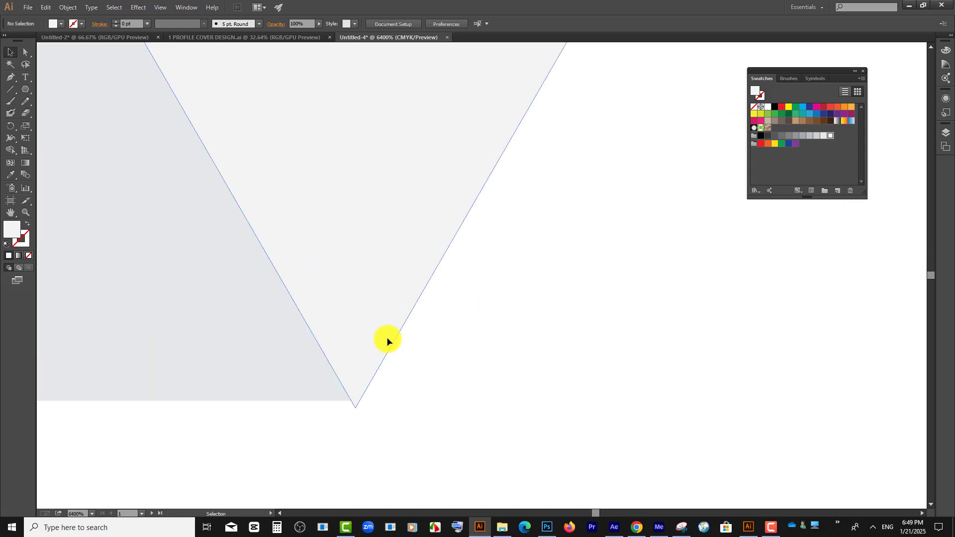
drag(386, 339, 382, 335)
click(485, 383)
scroll(485, 383, down, 3)
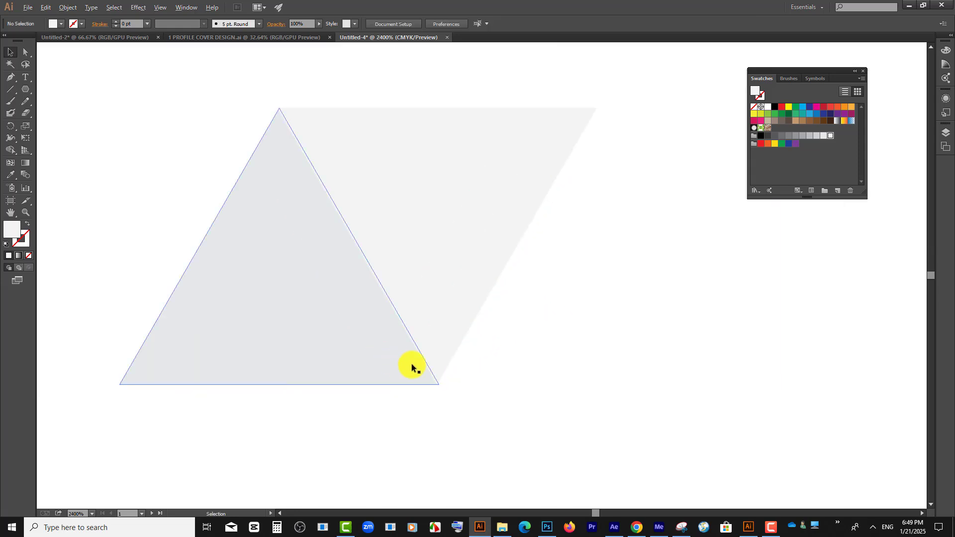
drag(446, 356, 451, 355)
click(481, 404)
scroll(455, 386, up, 3)
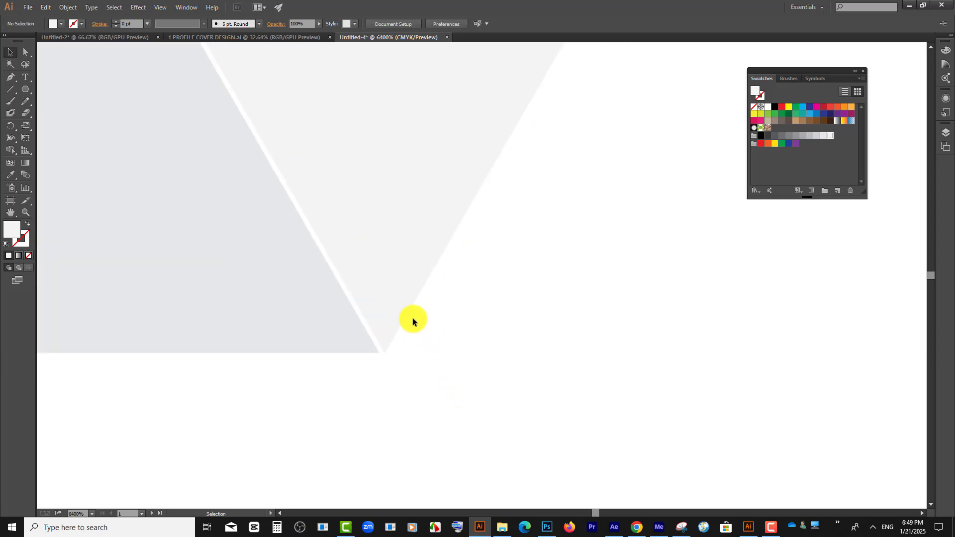
scroll(428, 329, down, 4)
scroll(413, 279, up, 4)
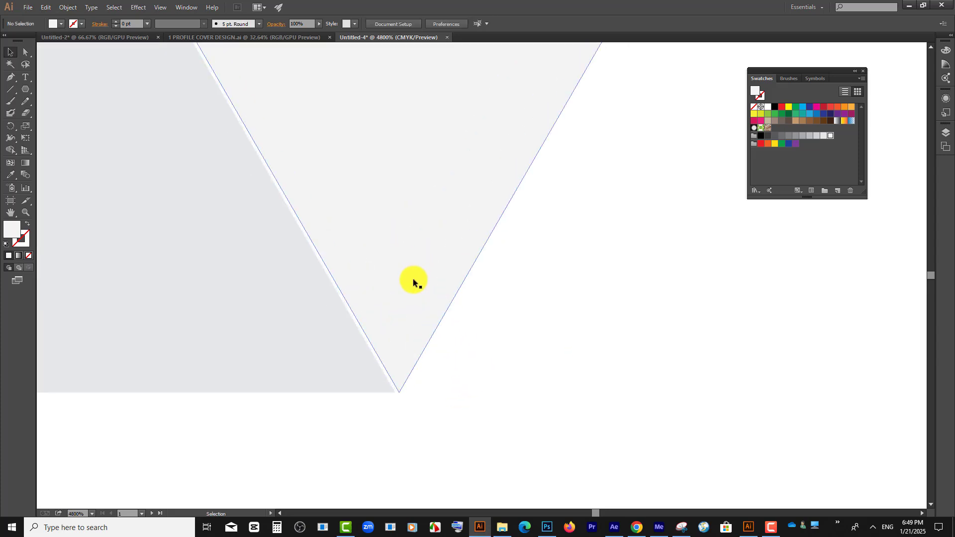
click(429, 293)
scroll(429, 293, down, 2)
- Make a new pattern swatch from the two triangles
drag(500, 411, 263, 178)
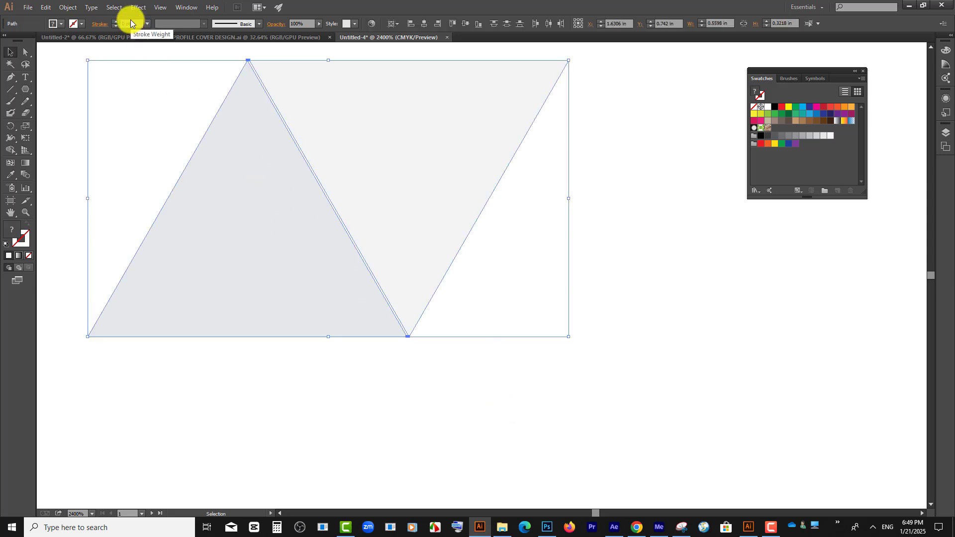
click(69, 7)
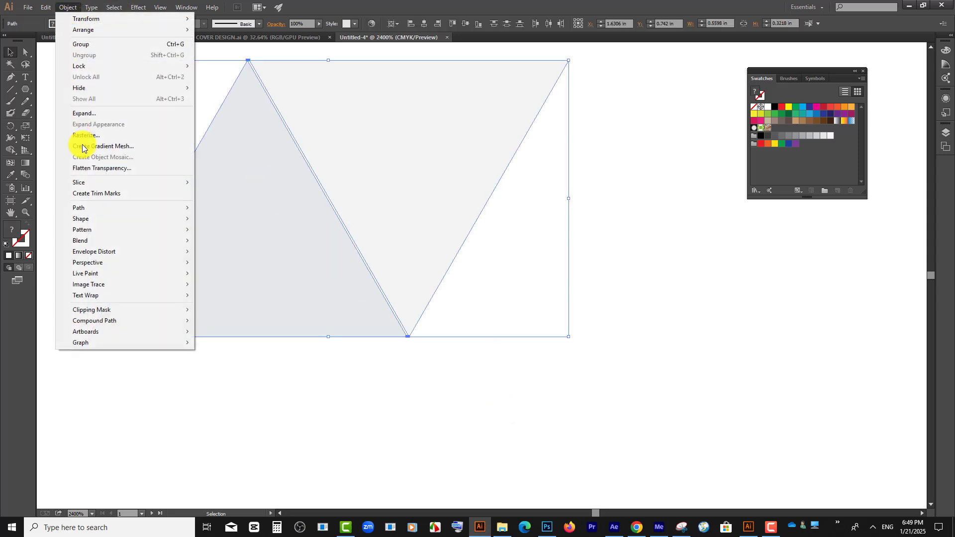
mouse_move(90, 230)
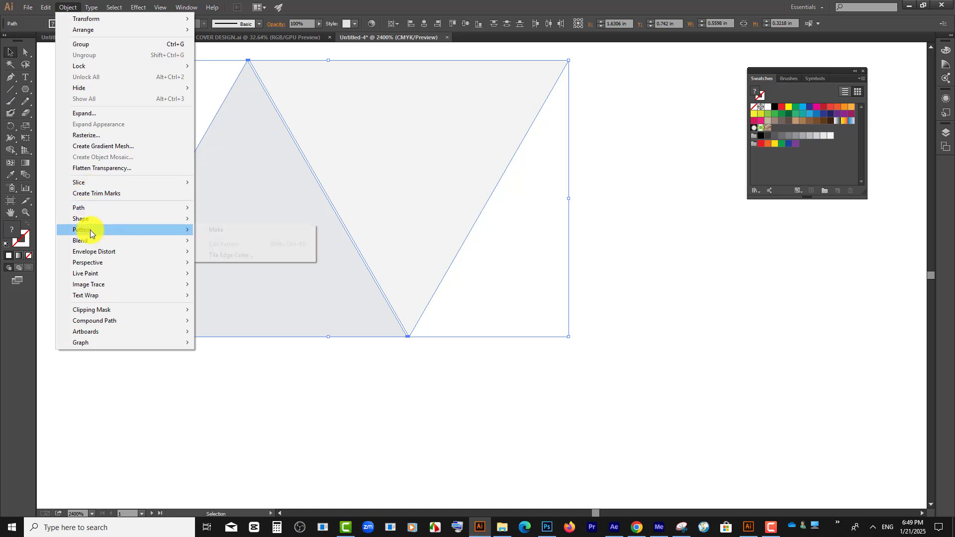
click(236, 230)
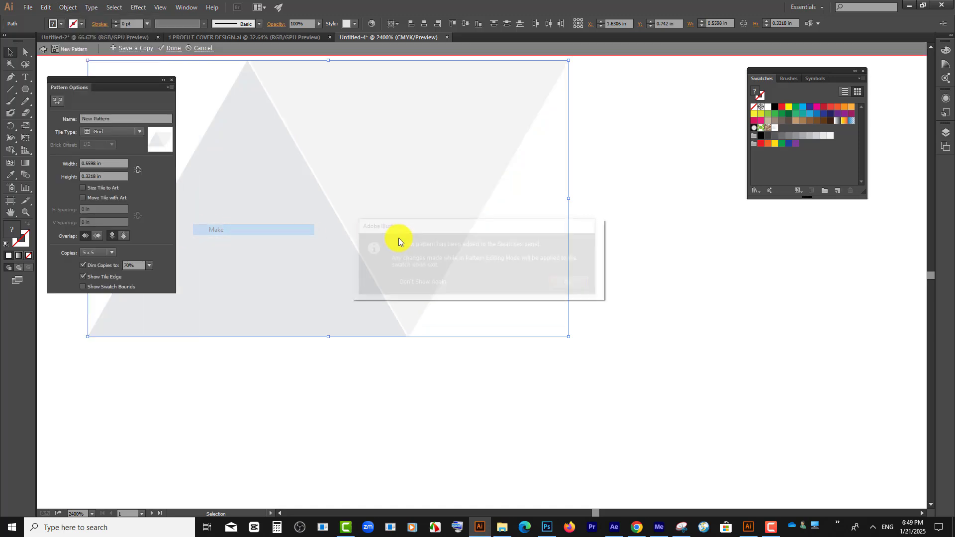
click(578, 284)
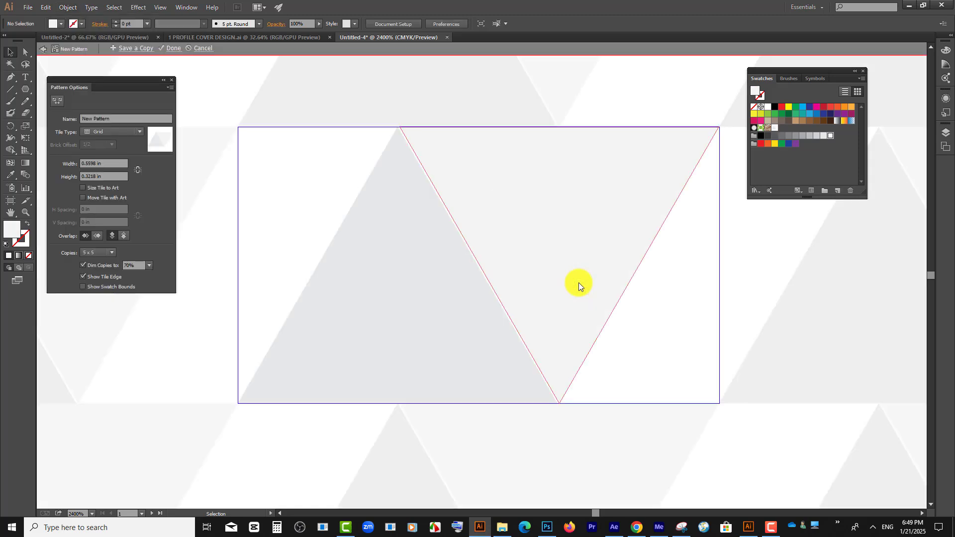
- Try the Hex by Column, Brick by Column and Brick by Row tile types on the pattern and settle on Hex by Row
click(104, 132)
click(132, 174)
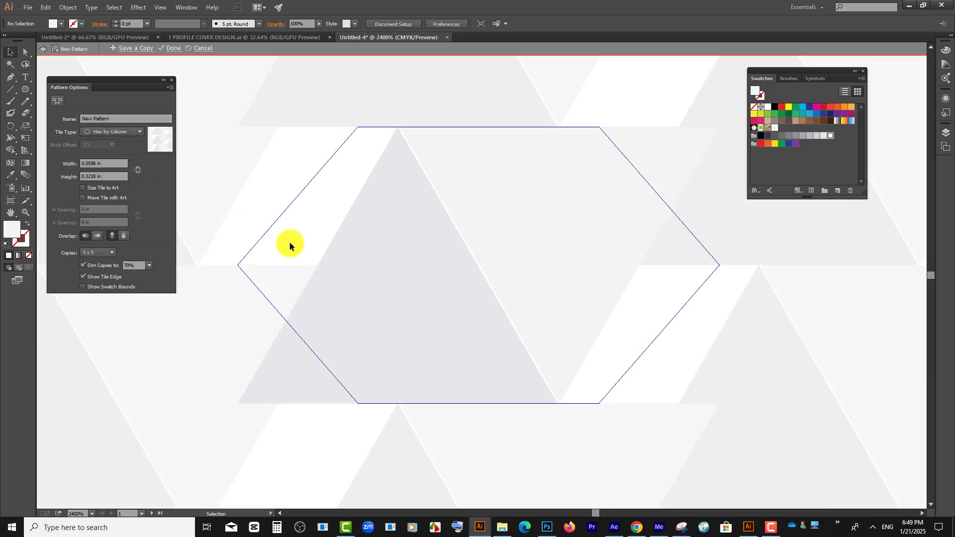
scroll(289, 246, down, 5)
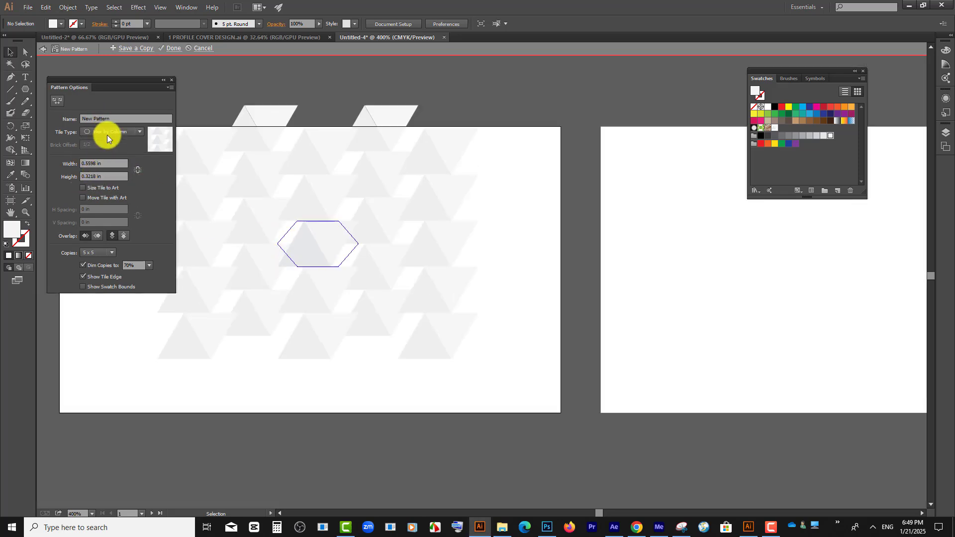
click(106, 135)
click(117, 169)
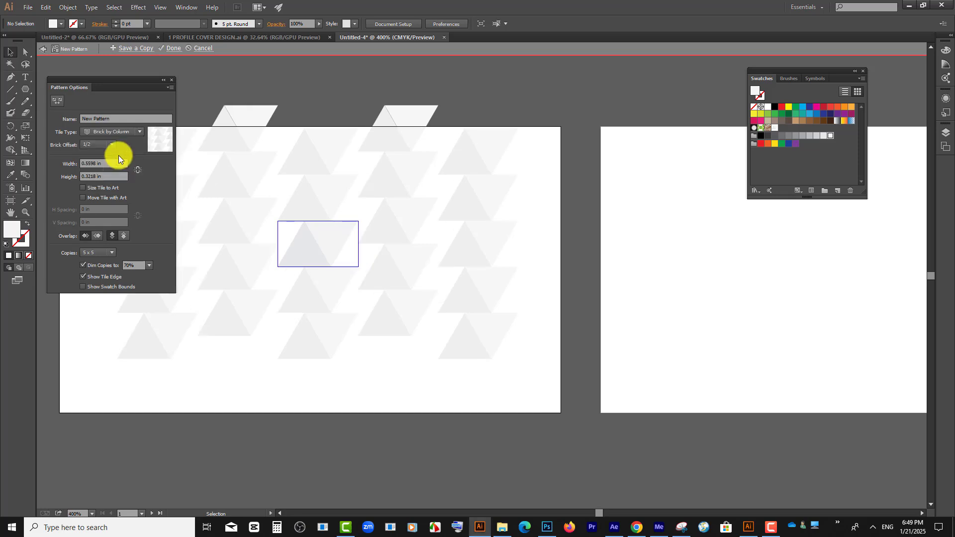
click(112, 132)
click(122, 185)
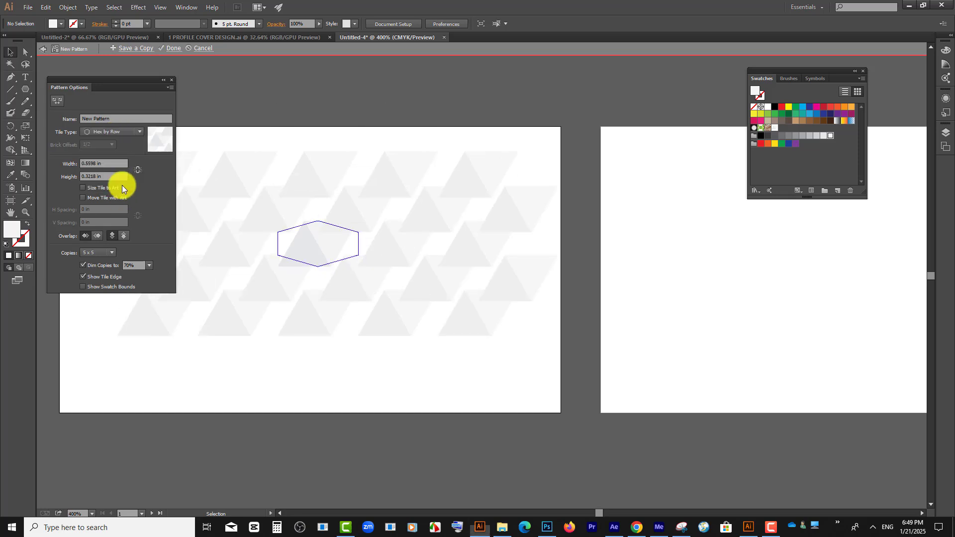
click(110, 130)
click(115, 152)
click(121, 132)
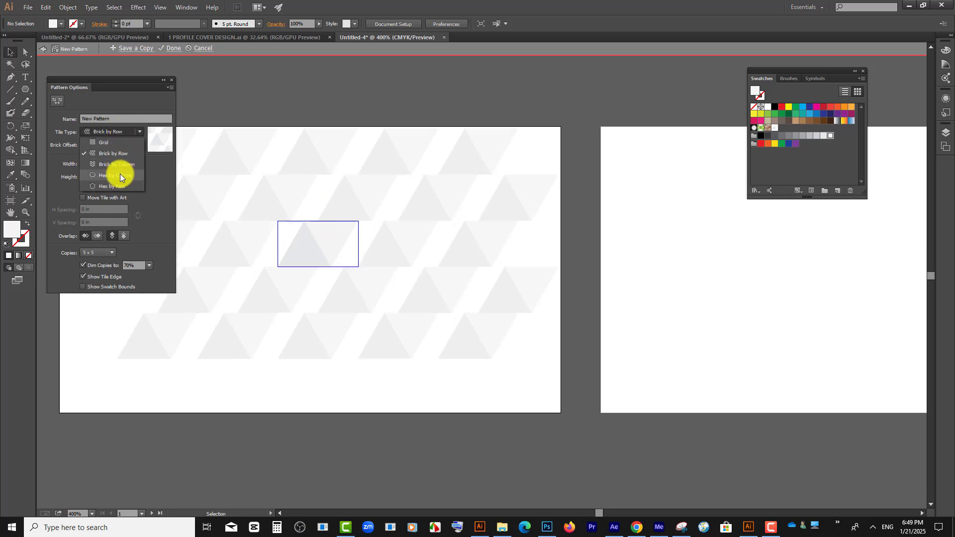
click(118, 189)
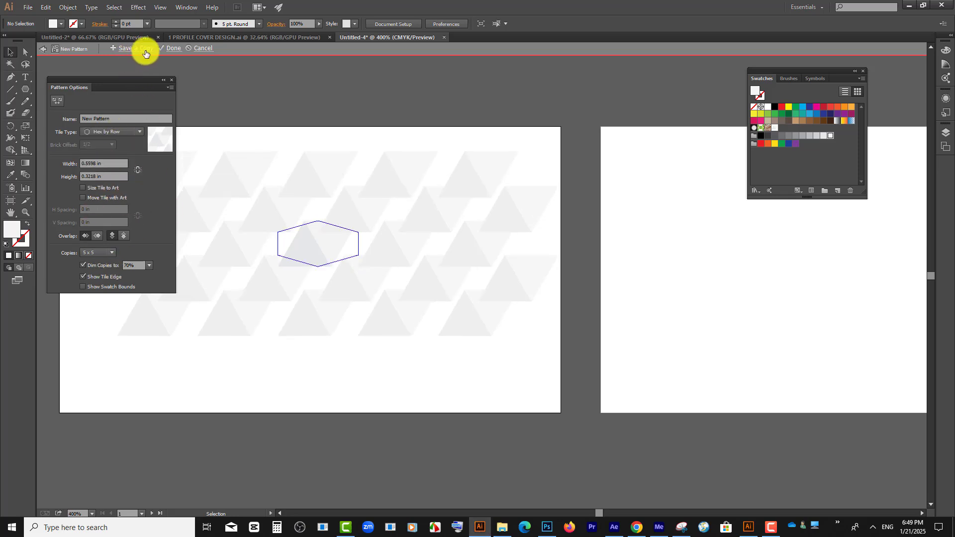
- Preview the pattern with 7 x 7, 3 x 3 and 7 x 3 copies, then restore 5 x 5 copies
click(102, 253)
click(94, 295)
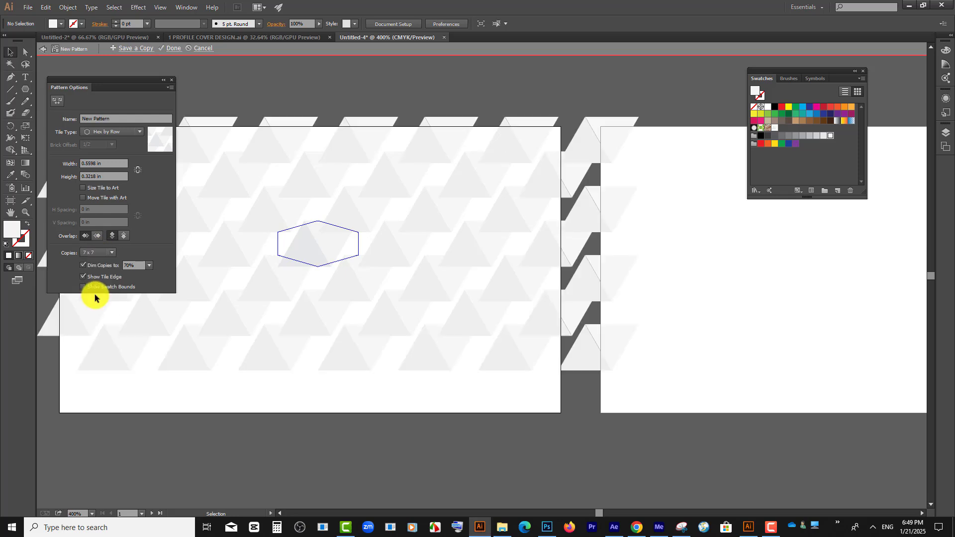
click(99, 253)
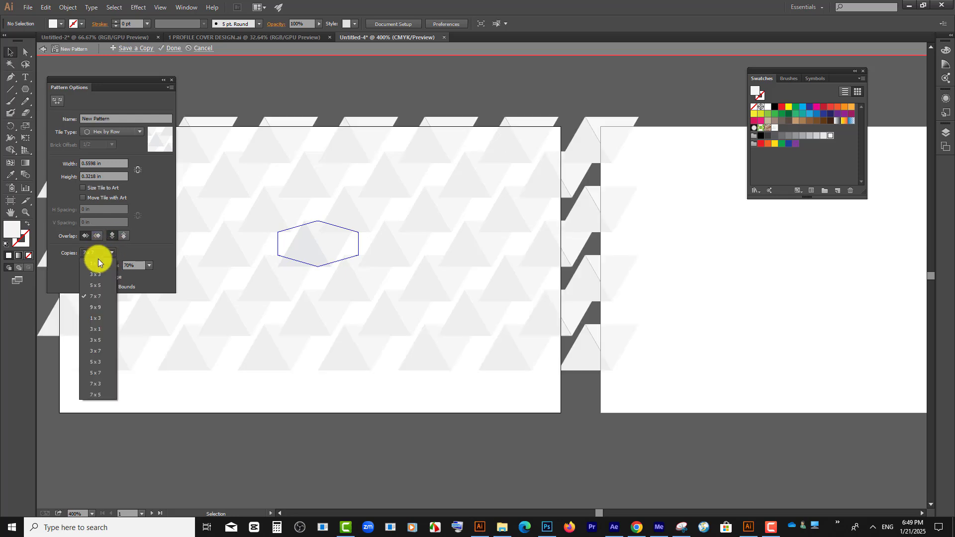
click(99, 273)
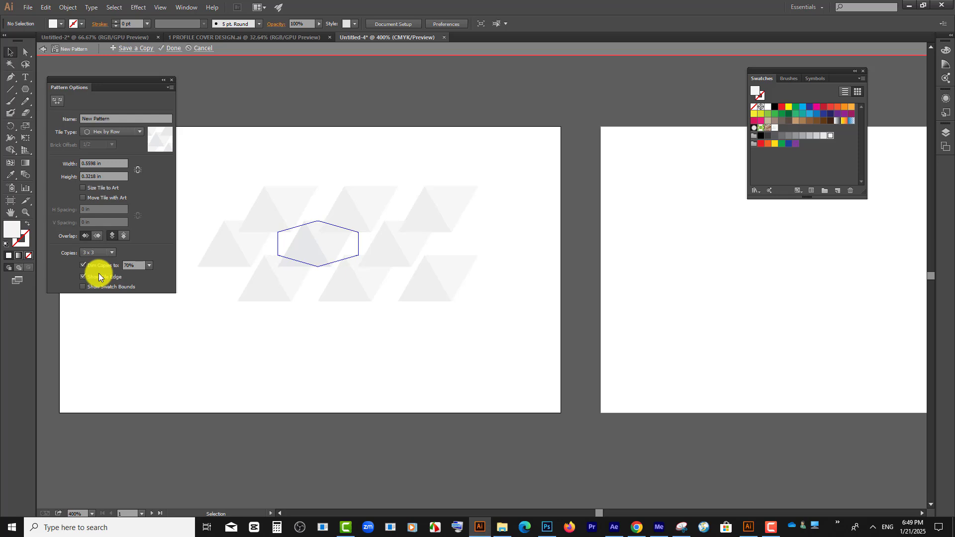
click(98, 252)
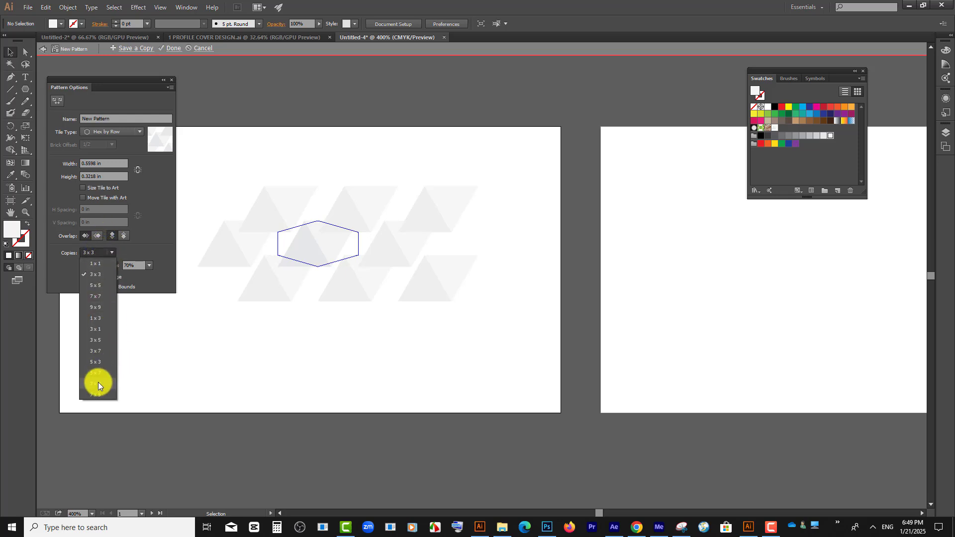
click(98, 383)
click(100, 252)
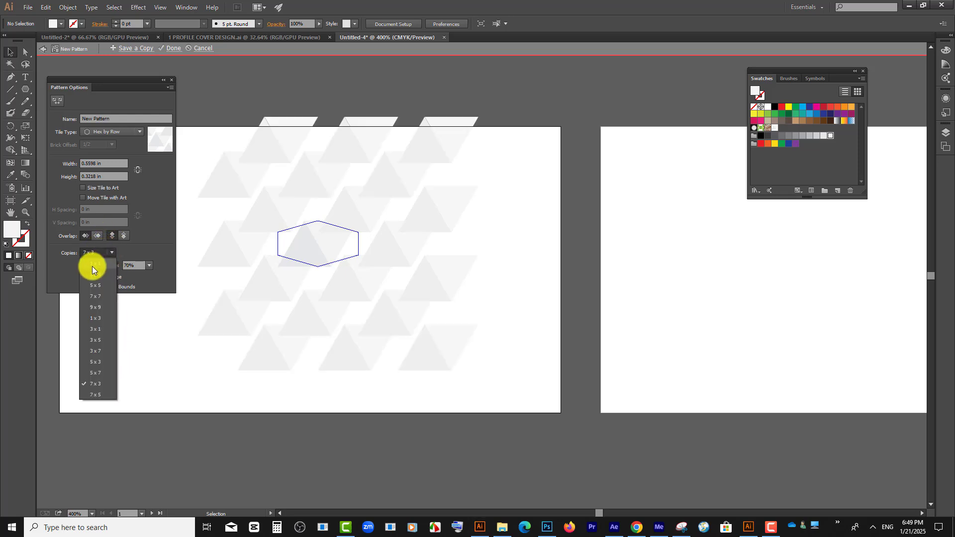
click(103, 286)
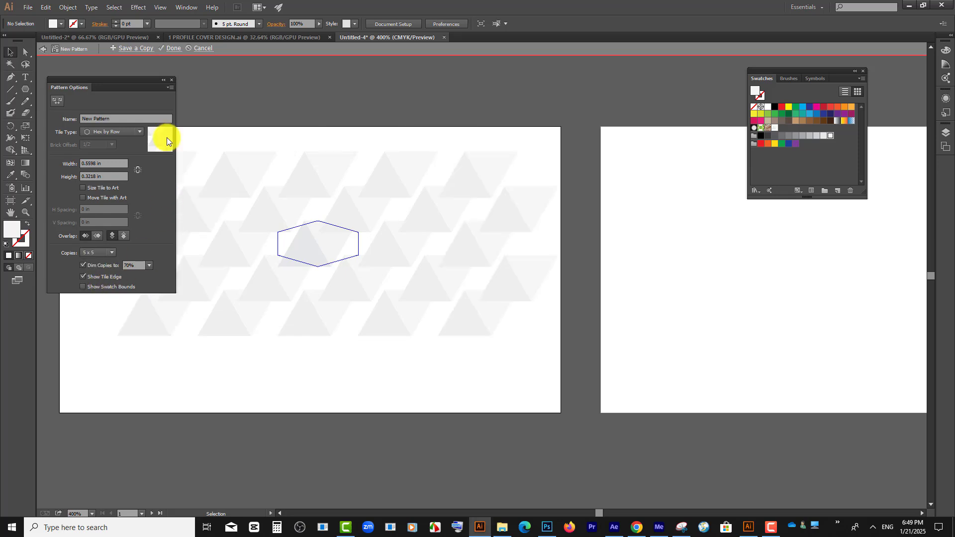
- Finish editing the pattern and delete the two source triangles from the artboard
click(169, 48)
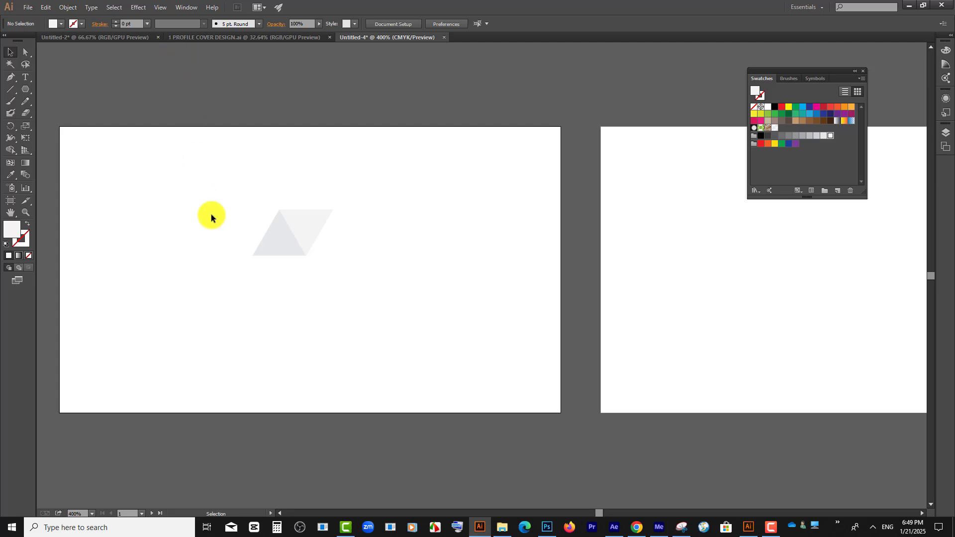
drag(258, 222, 384, 279)
scroll(384, 278, up, 1)
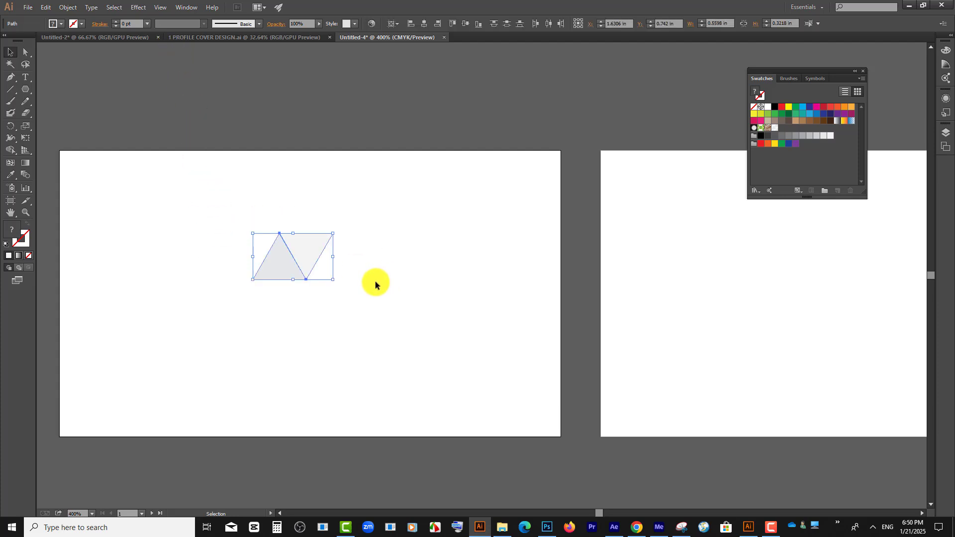
key(Delete)
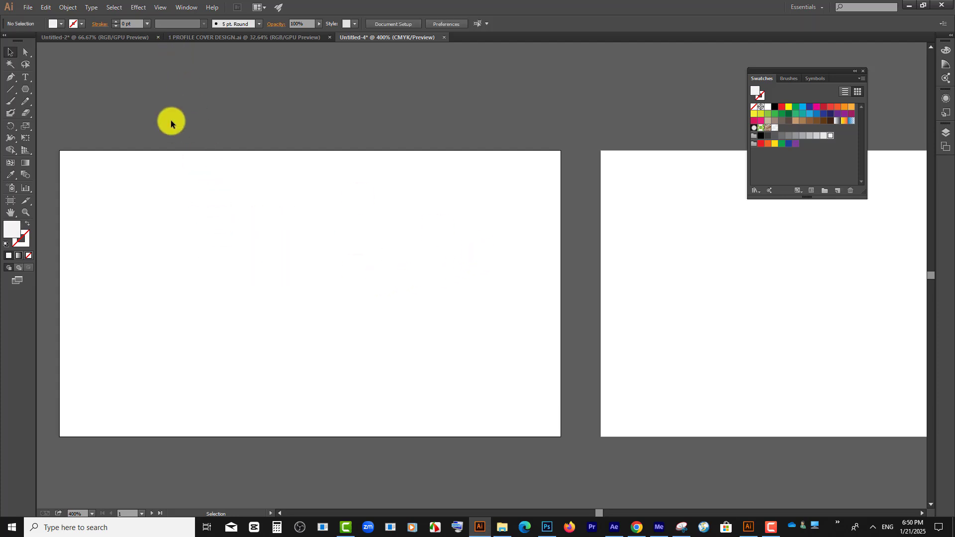
- Draw a 3.5 × 2 in rectangle covering the whole first artboard
drag(26, 90, 59, 91)
drag(58, 151, 560, 437)
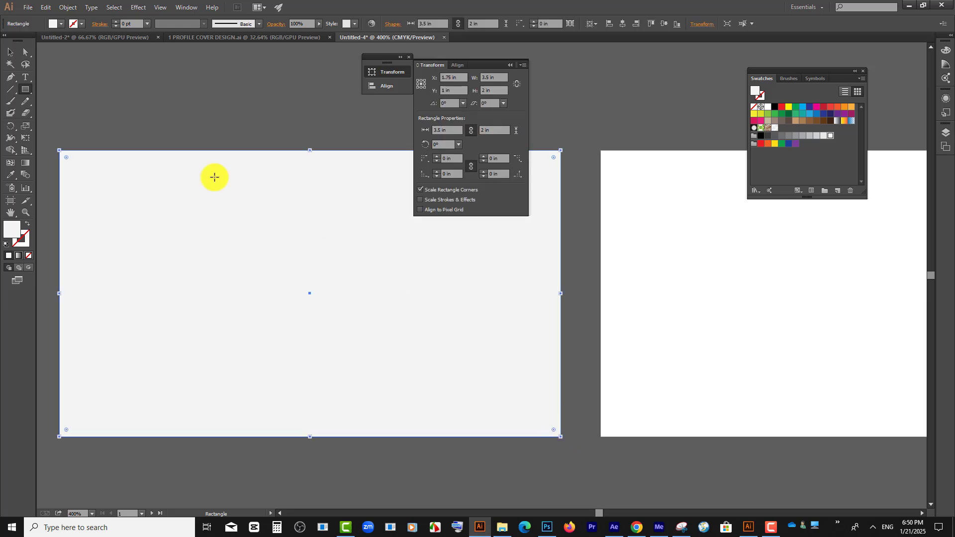
- Fill the rectangle with a slightly darker light grey and place a duplicate of it straight below the first artboard
click(10, 49)
key(ctrl+minus)
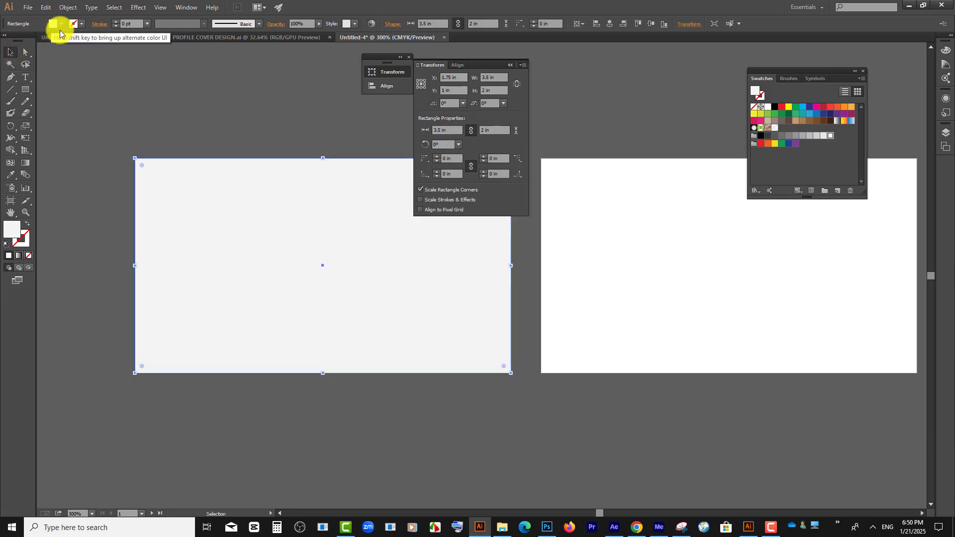
click(60, 29)
click(69, 79)
key(ctrl+minus)
key(ctrl+minus)
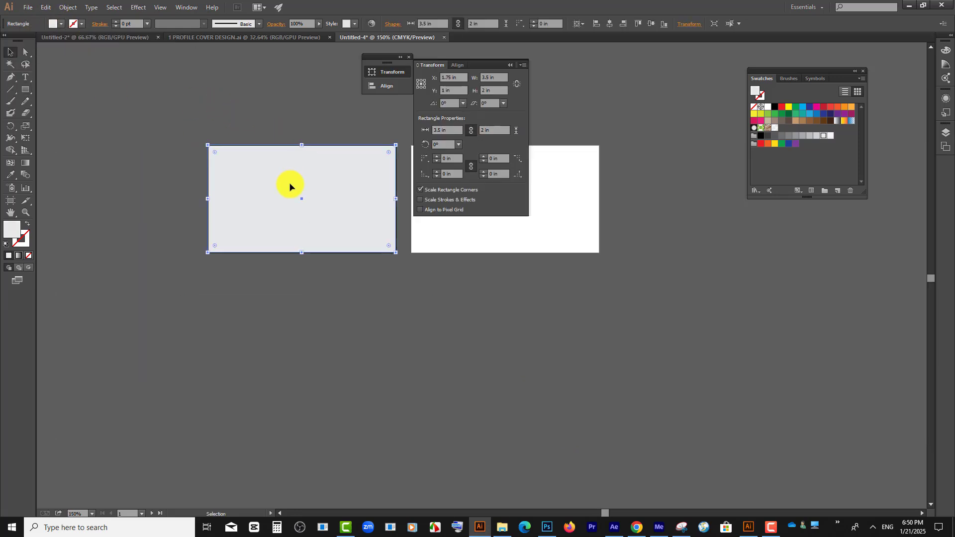
drag(298, 181, 320, 362)
scroll(367, 213, up, 1)
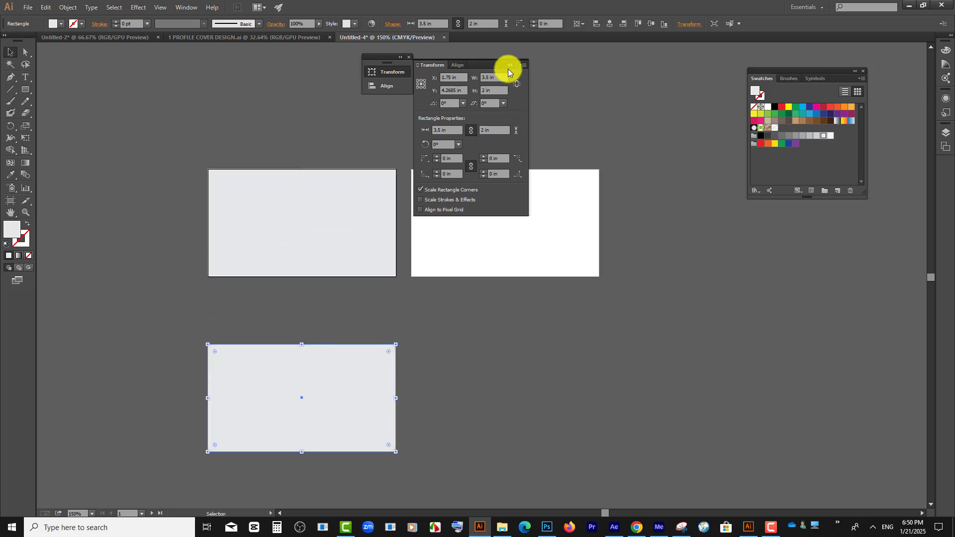
- Fill the rectangle on the first artboard with the custom triangle pattern swatch
click(509, 66)
click(352, 209)
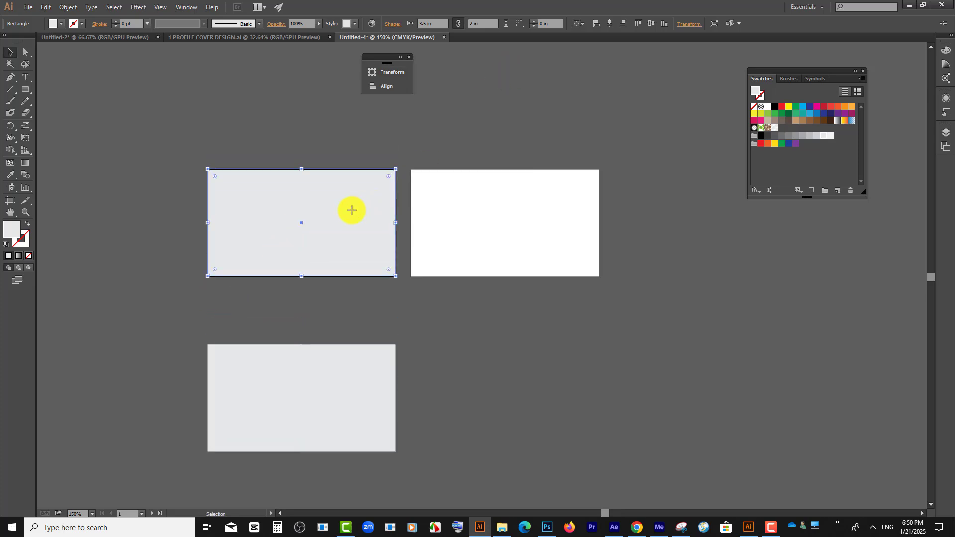
click(775, 129)
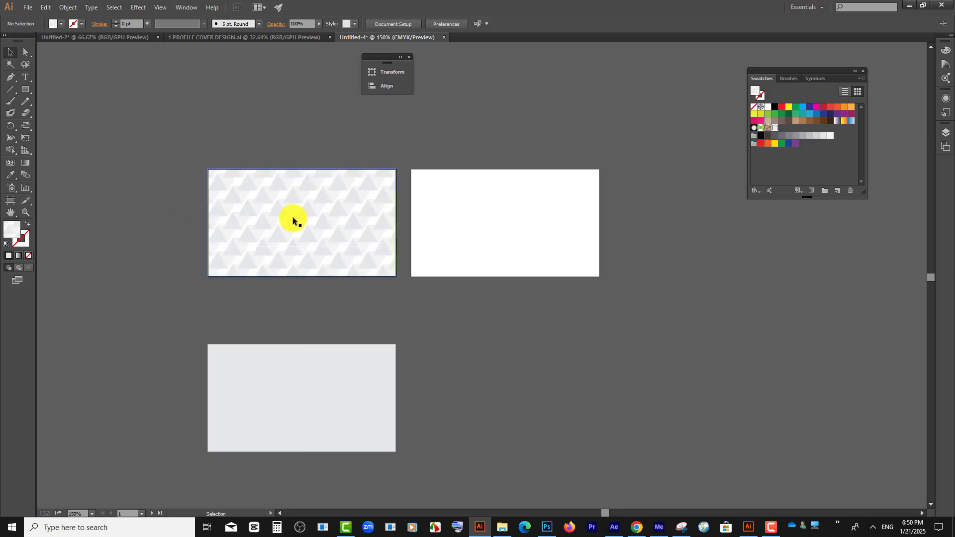
- Lower the patterned rectangle's opacity, trying 25% and settling on 30%
scroll(270, 214, up, 1)
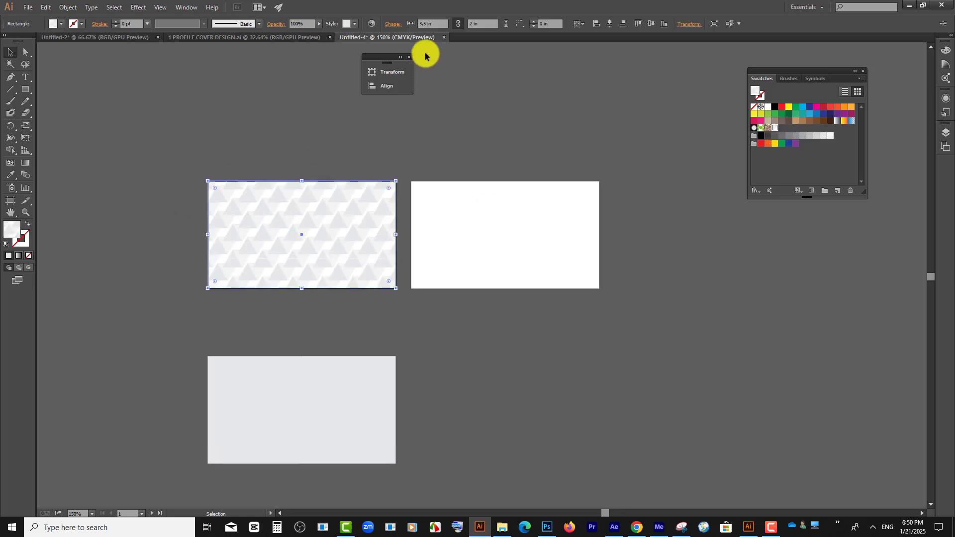
drag(317, 23, 309, 32)
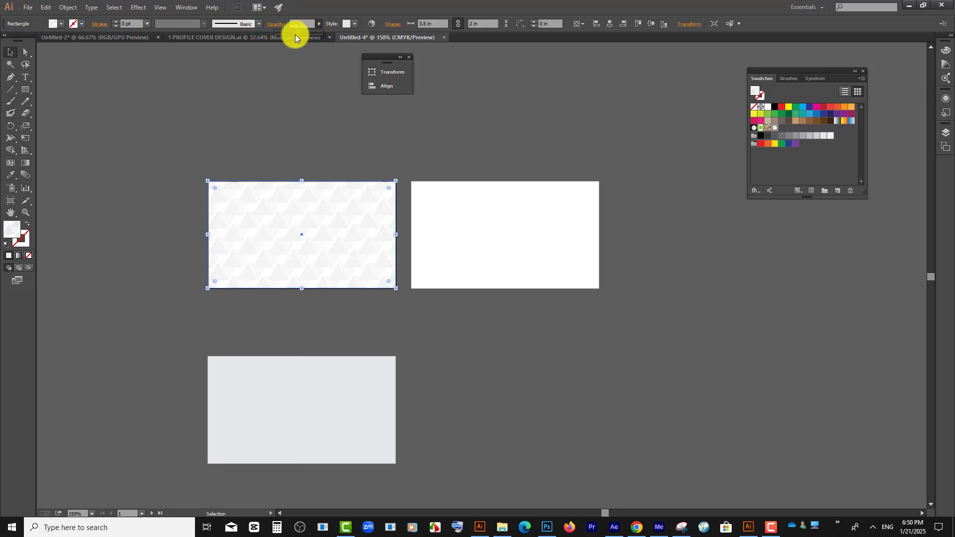
drag(291, 35, 283, 33)
click(178, 109)
scroll(332, 253, up, 2)
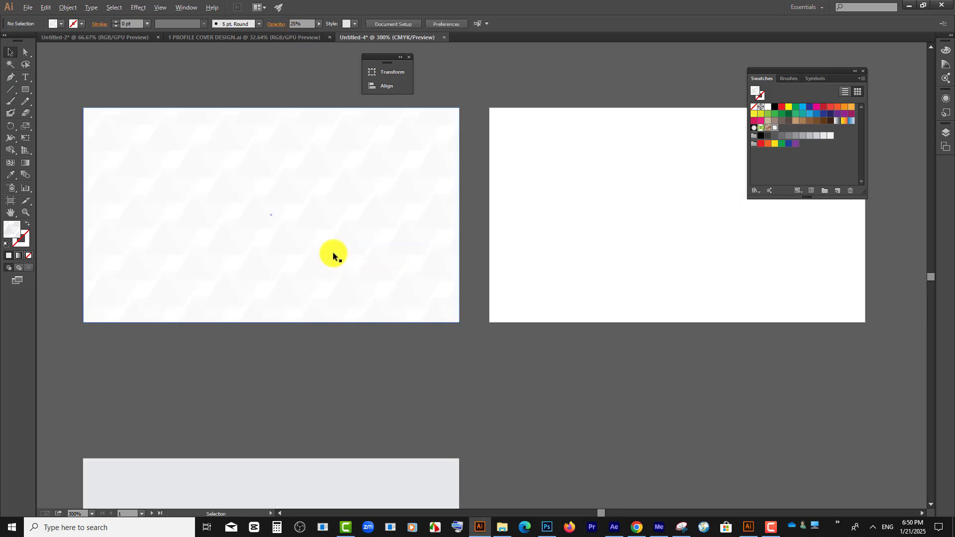
click(343, 252)
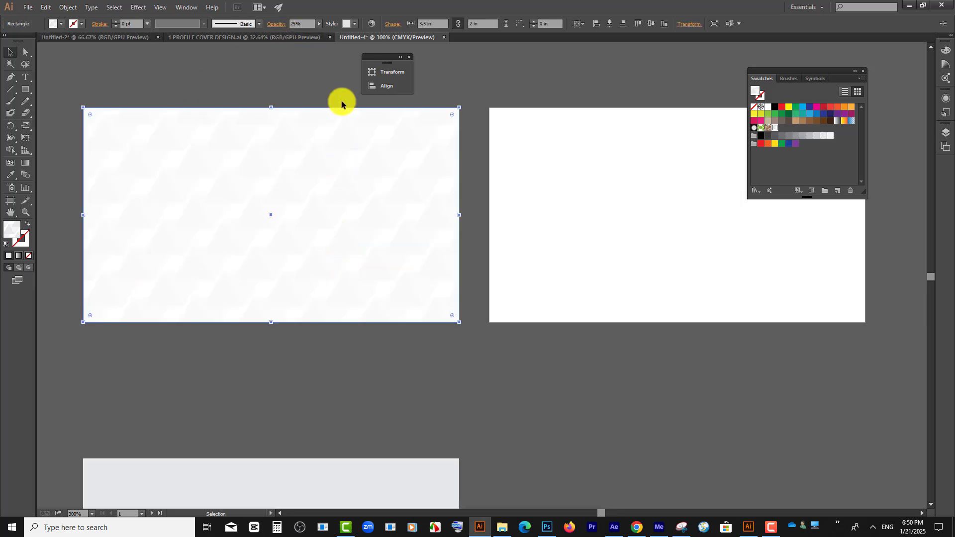
click(319, 23)
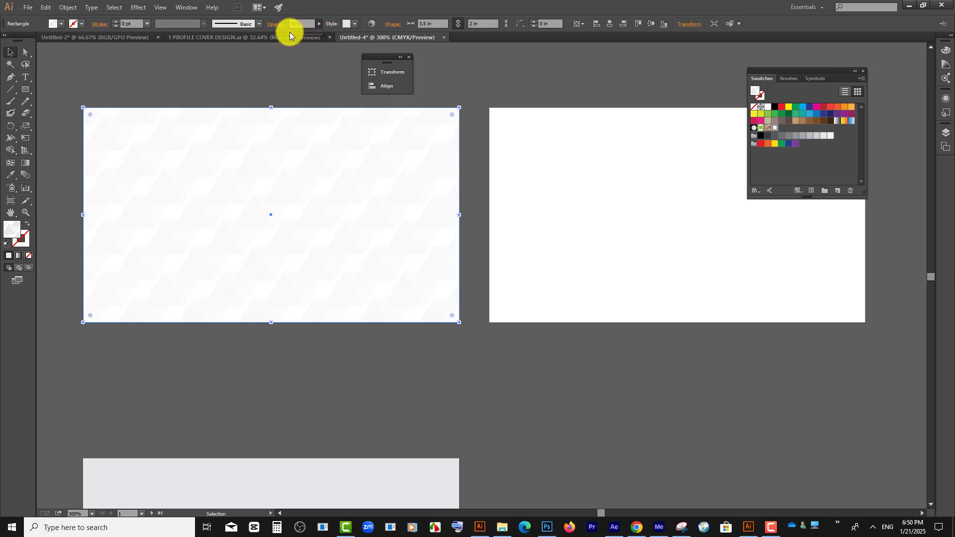
drag(290, 32, 287, 33)
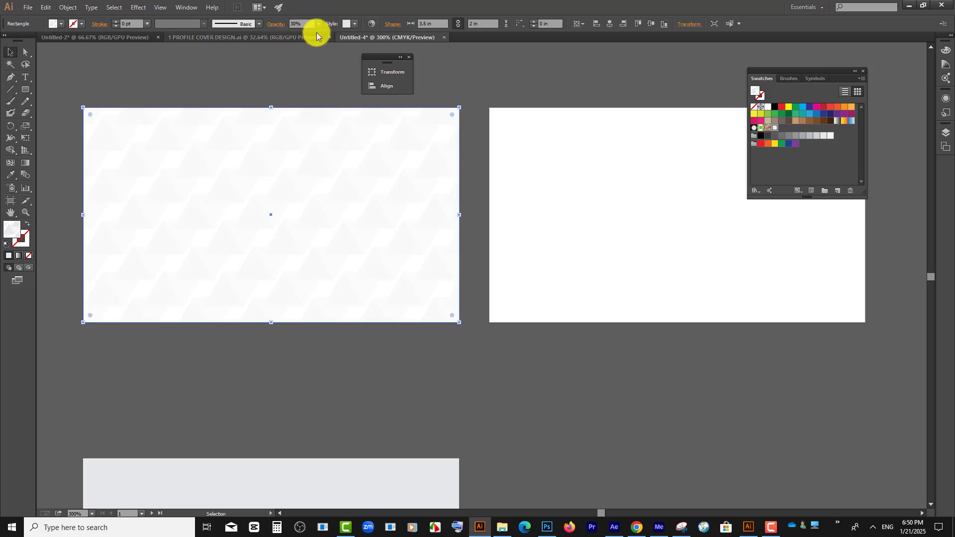
- Duplicate the faded pattern rectangle onto the second artboard
scroll(268, 165, down, 2)
drag(229, 188, 433, 241)
click(240, 256)
scroll(165, 227, up, 1)
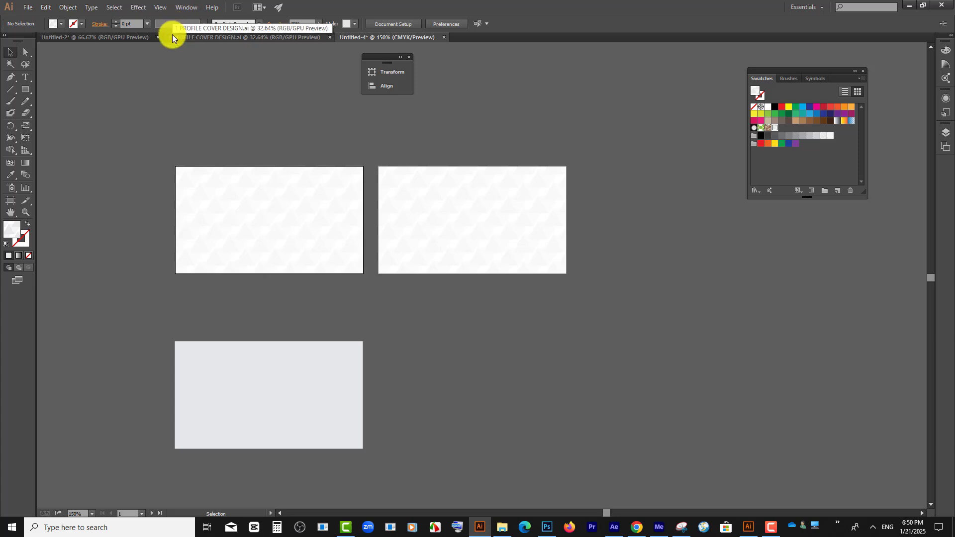
- Bring the MAX-EV logo from the Untitled-2 document into the business card document and scale it down to about 1.09 in wide
click(112, 39)
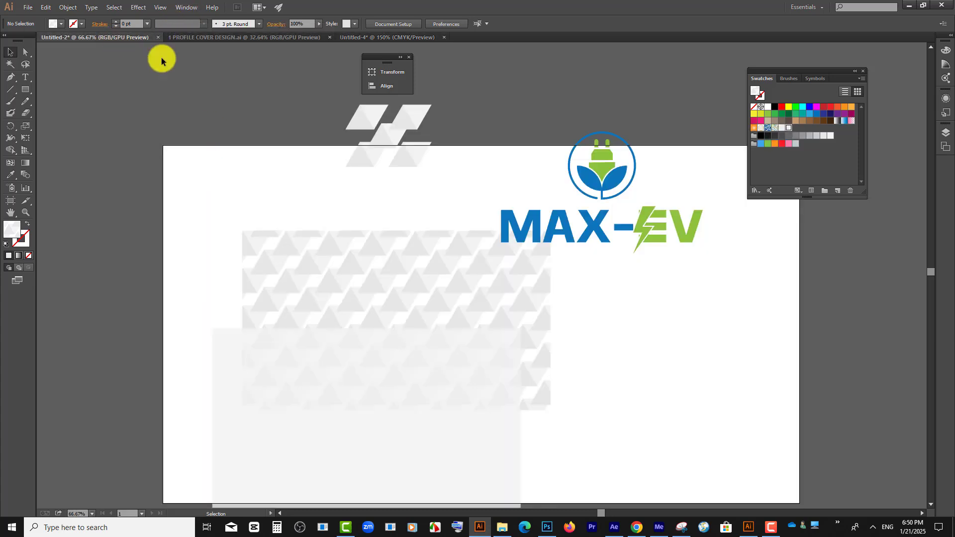
click(604, 189)
drag(616, 189, 277, 230)
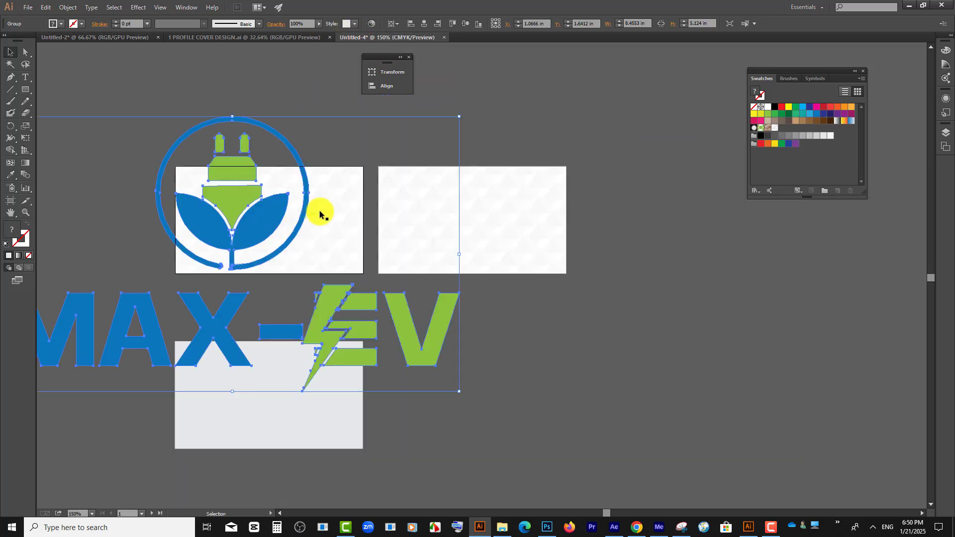
drag(459, 116, 405, 236)
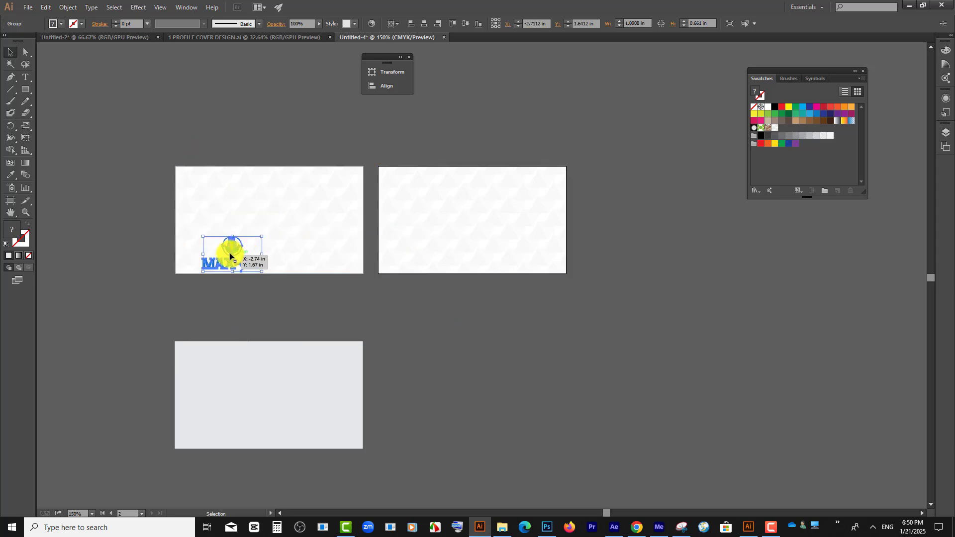
- Move the MAX-EV logo to the middle of the first artboard and resize it to about 1.44 in wide
scroll(242, 263, up, 1)
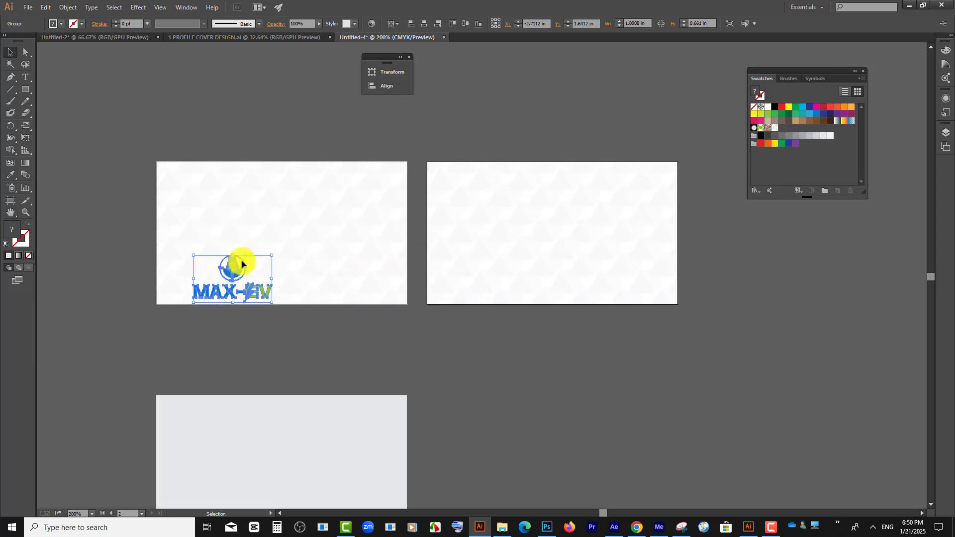
drag(233, 263, 287, 216)
scroll(320, 198, up, 1)
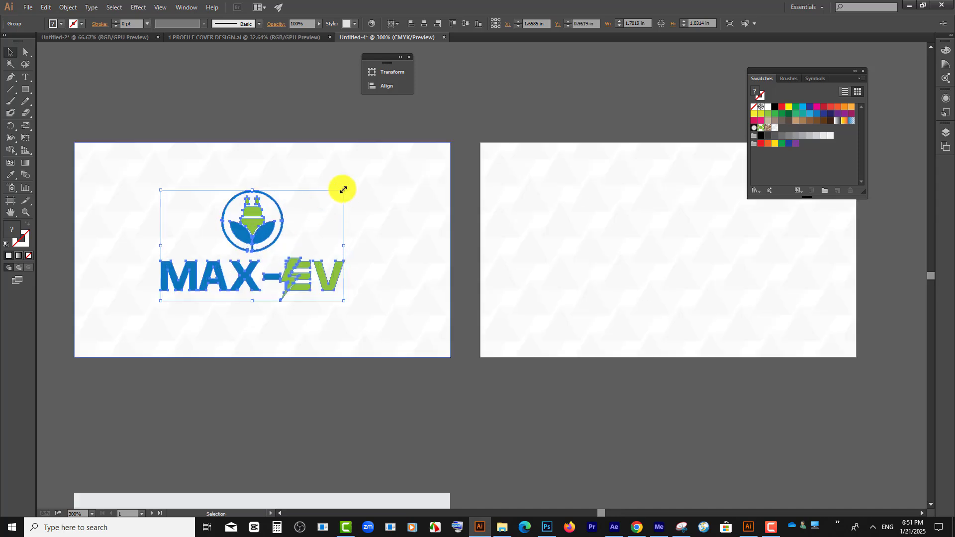
drag(343, 190, 330, 199)
drag(248, 221, 275, 215)
scroll(344, 235, down, 1)
click(322, 379)
click(312, 377)
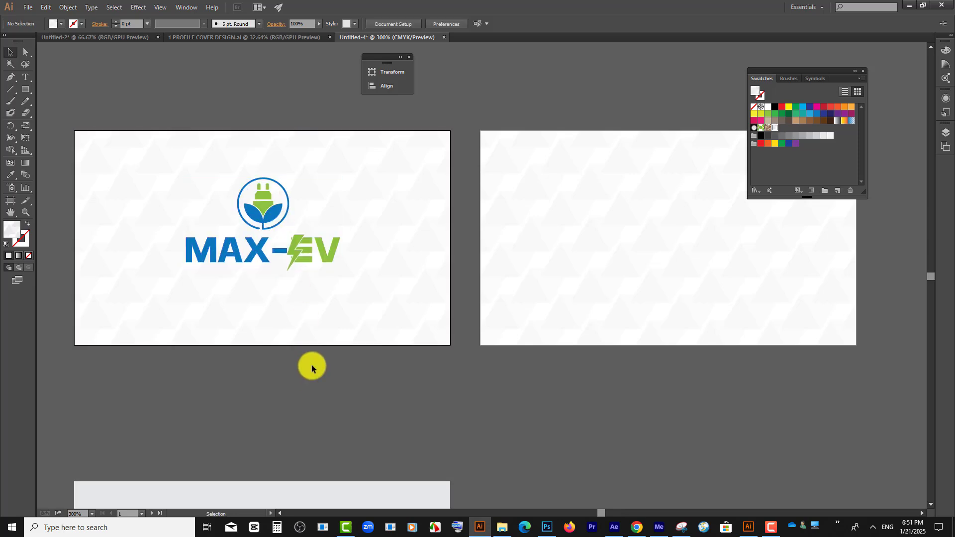
- Align the logo to the horizontal and vertical centre of the first artboard
click(272, 211)
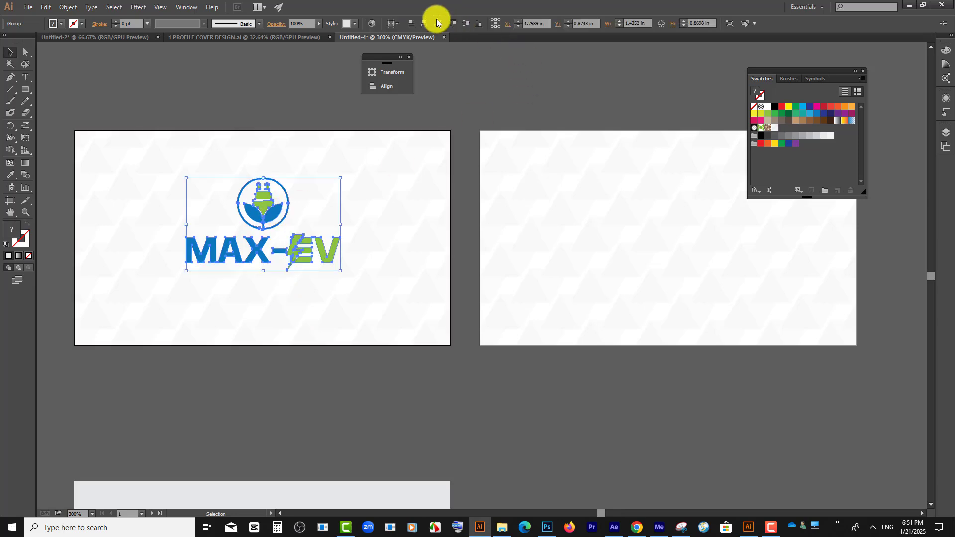
click(424, 23)
click(466, 24)
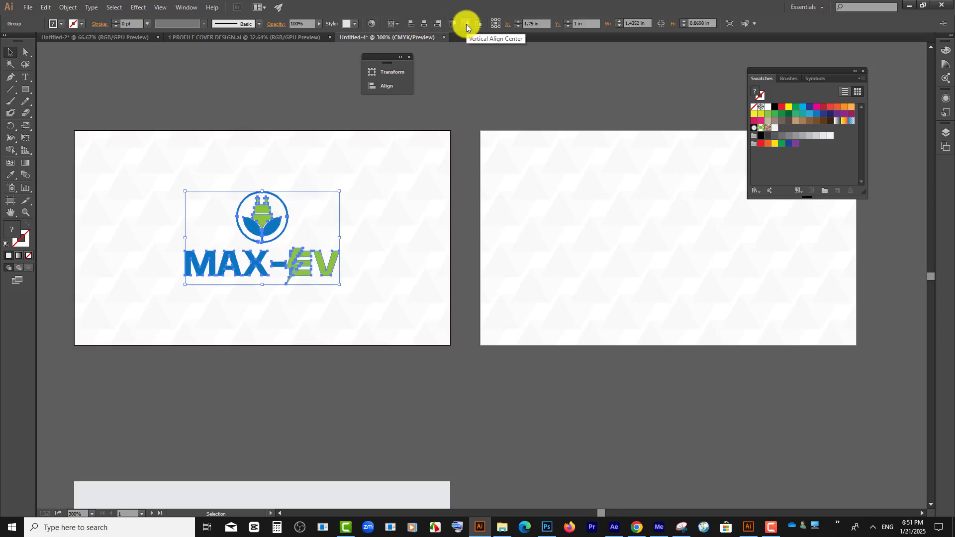
scroll(343, 428, down, 1)
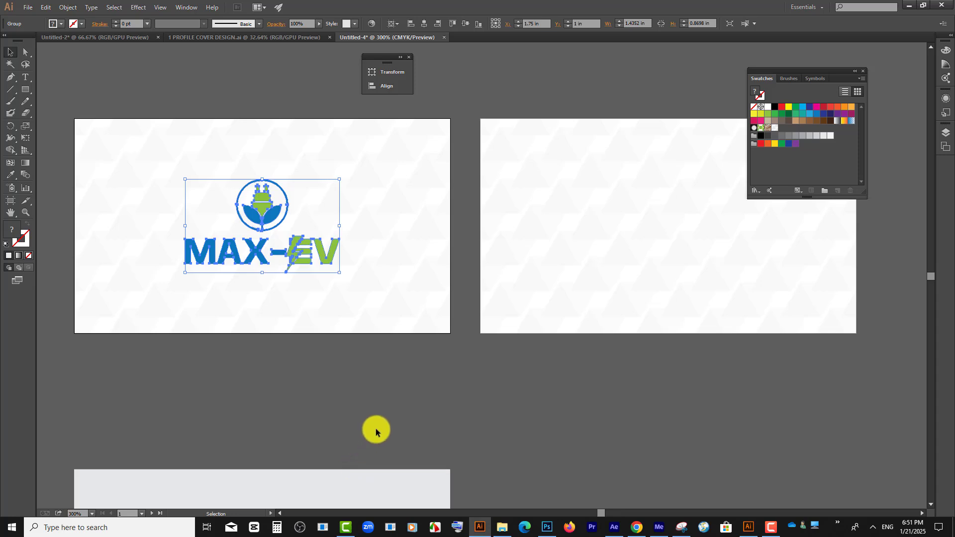
click(396, 358)
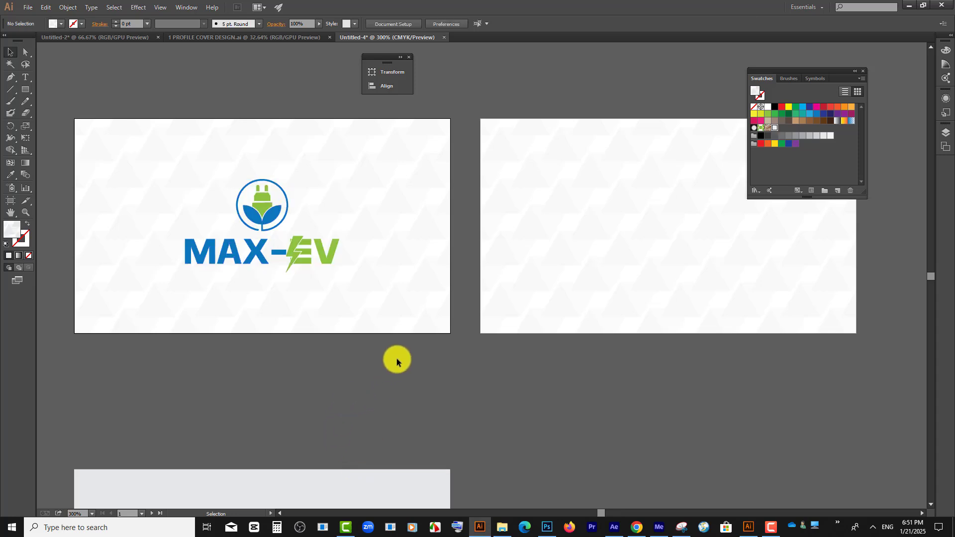
- Draw a full-width rectangle, 3.5 in wide and about 0.315 in high, along the bottom edge of the first artboard
scroll(396, 358, down, 3)
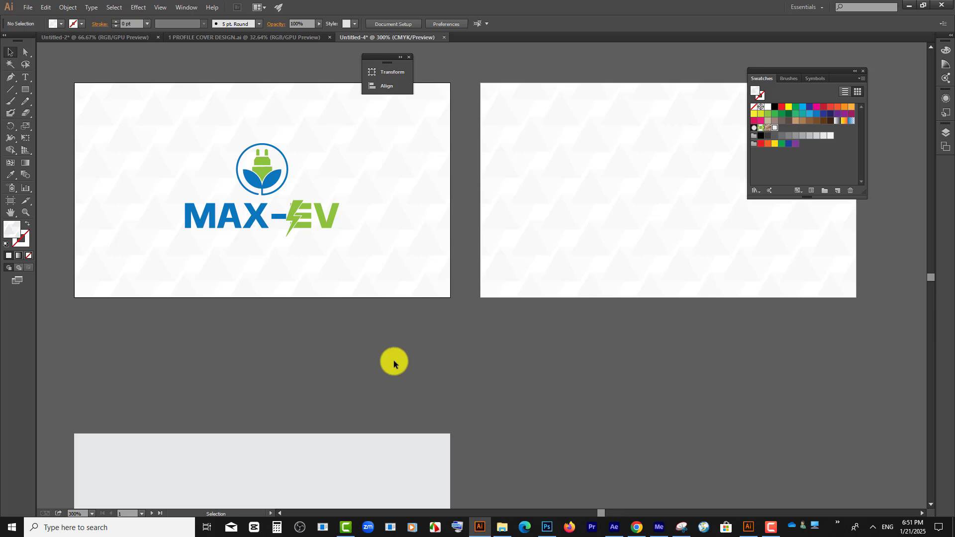
click(25, 92)
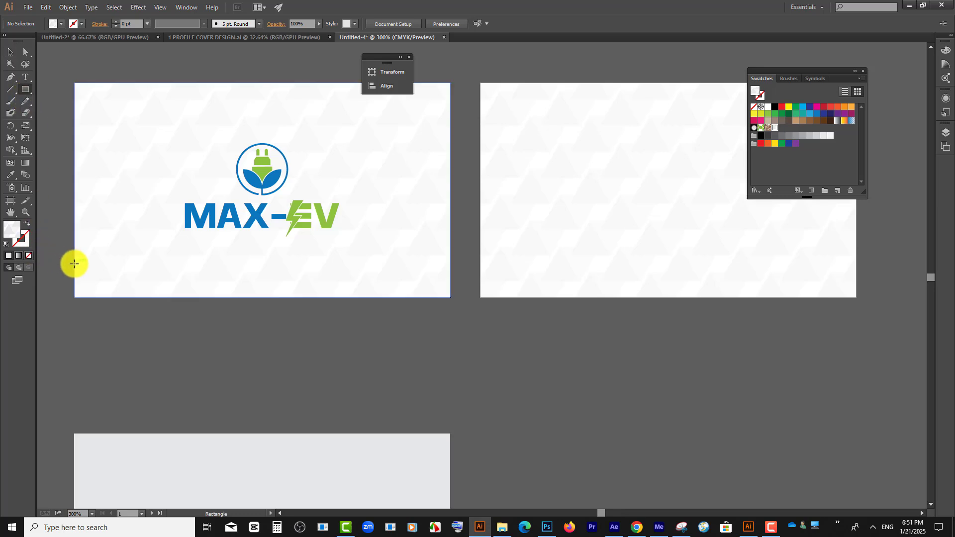
drag(74, 264, 451, 298)
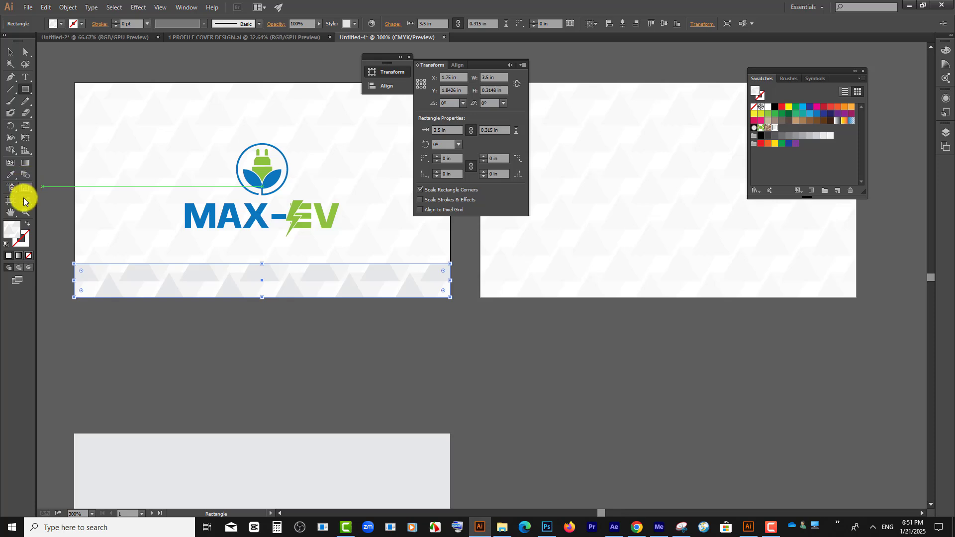
- Fill the bottom strip with the logo's blue, sampled with the Eyedropper
click(11, 176)
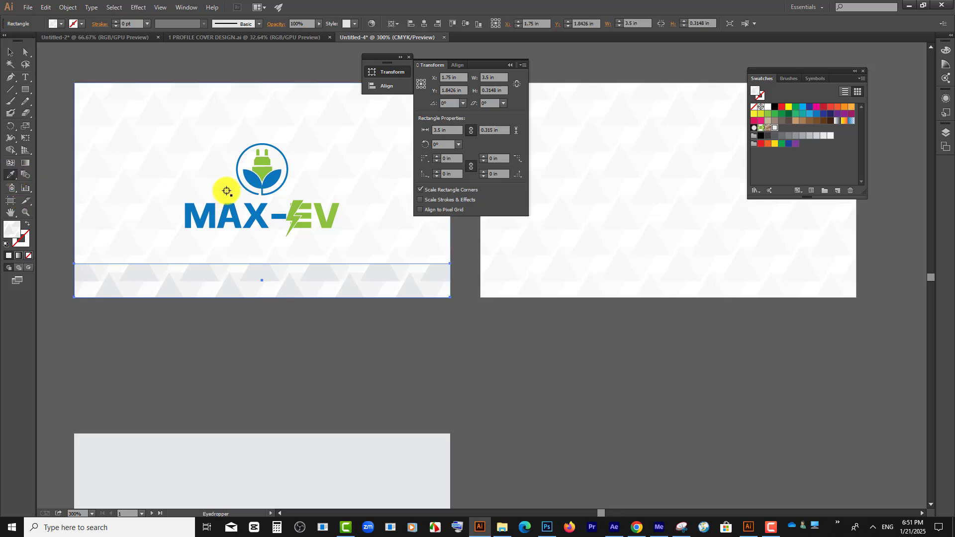
click(254, 182)
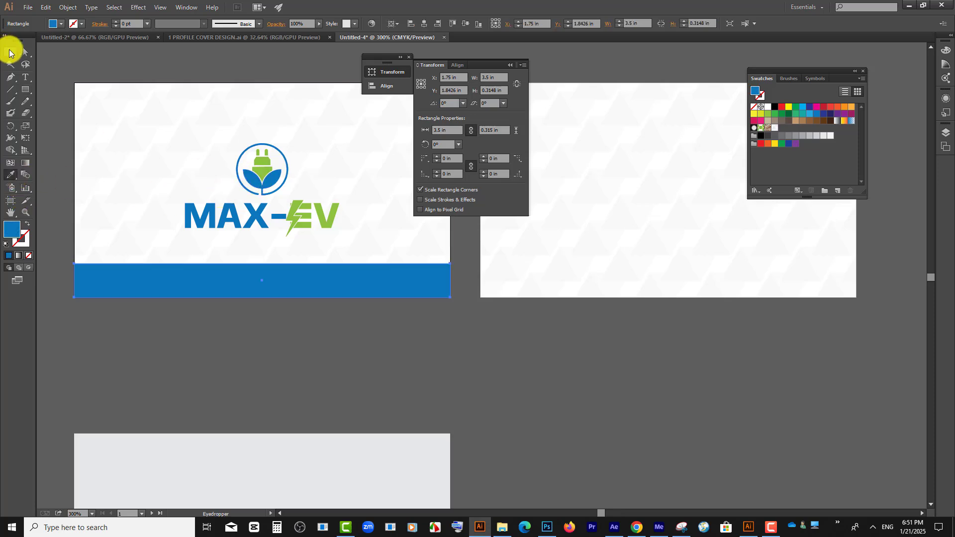
click(10, 51)
click(183, 354)
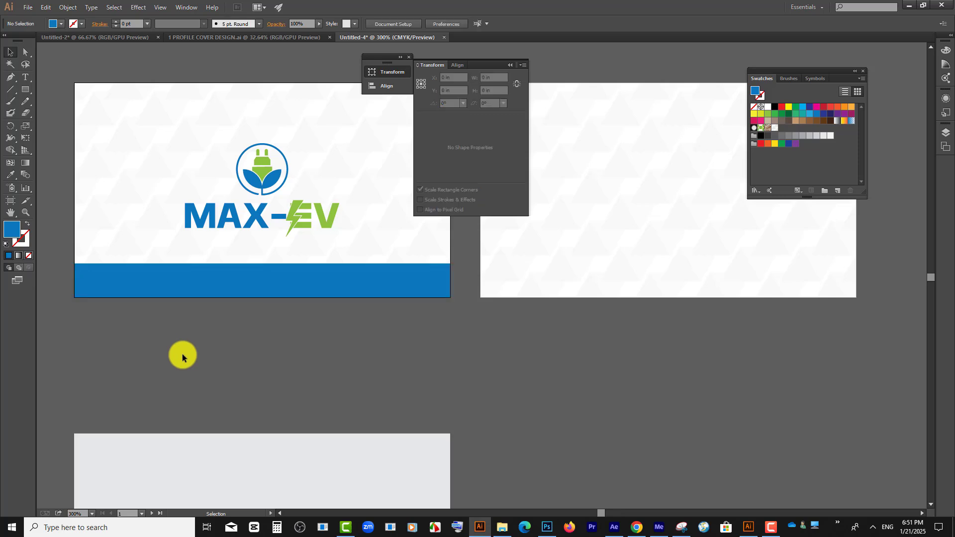
click(194, 287)
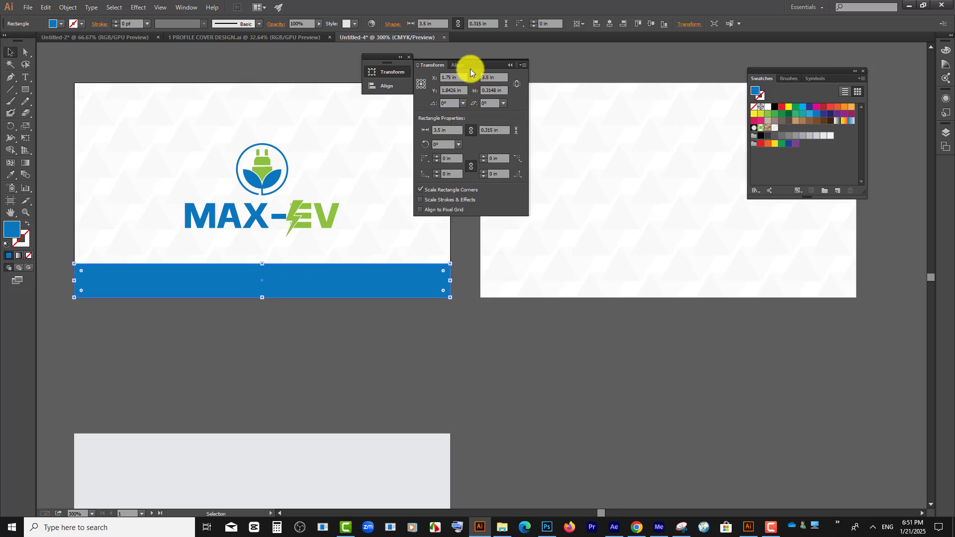
click(334, 355)
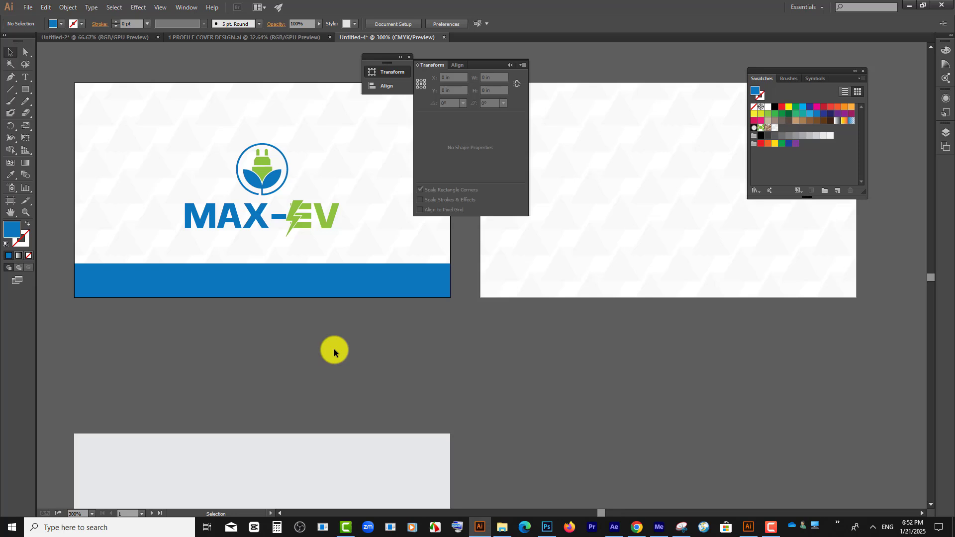
- Draw two horizontal line segments across the blue strip, about 4.23 in and 3.94 in long, extending past the artboard edges
click(11, 90)
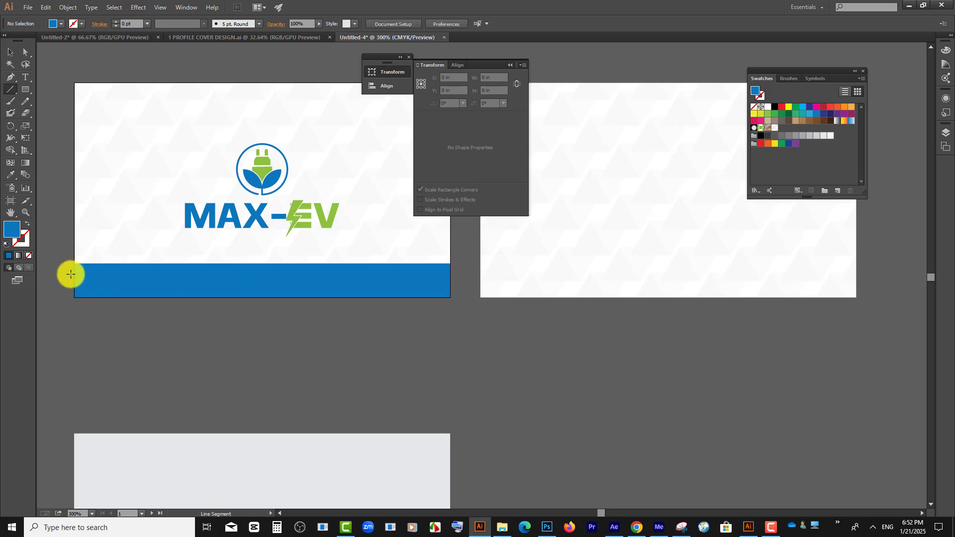
drag(70, 275, 523, 277)
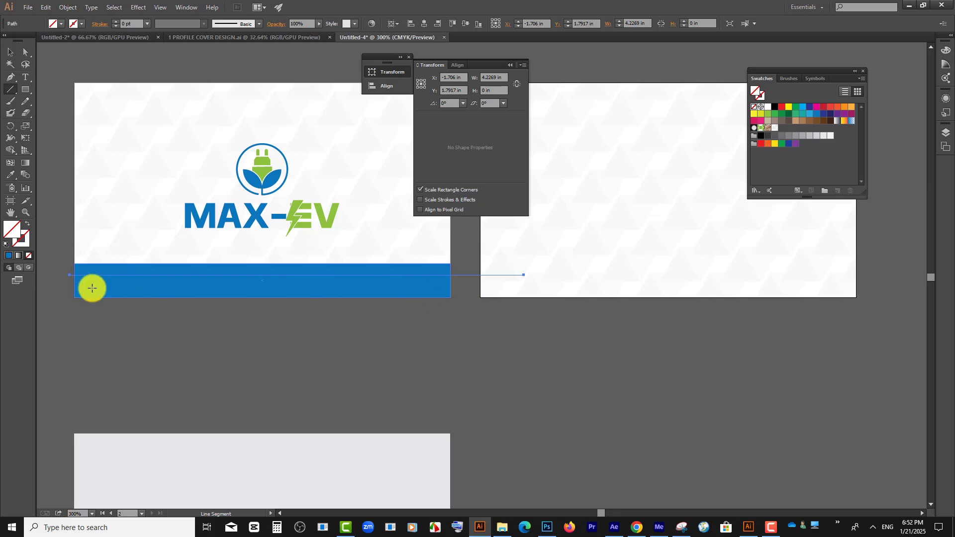
drag(69, 281, 493, 281)
click(10, 52)
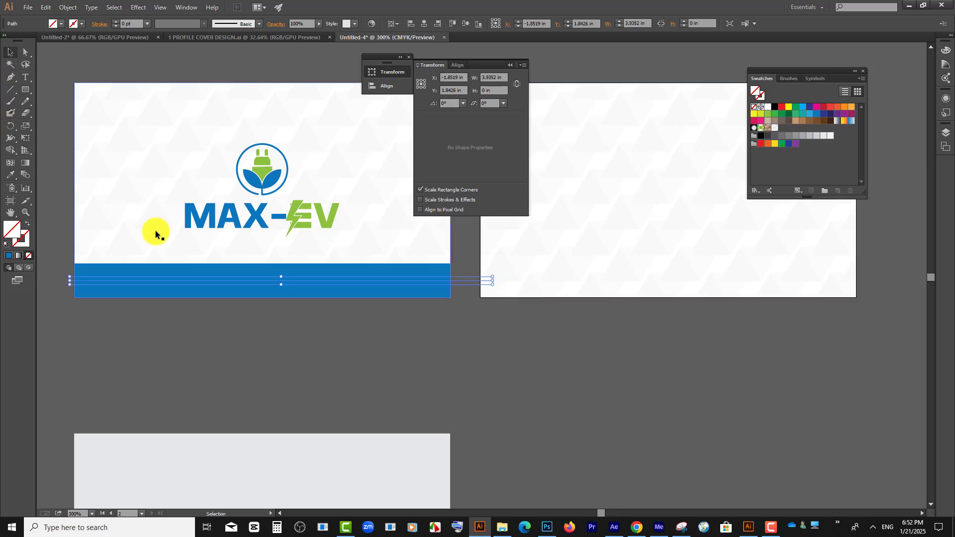
click(251, 331)
- Give the two horizontal lines across the blue strip a 1 pt black stroke
key(ctrl+y)
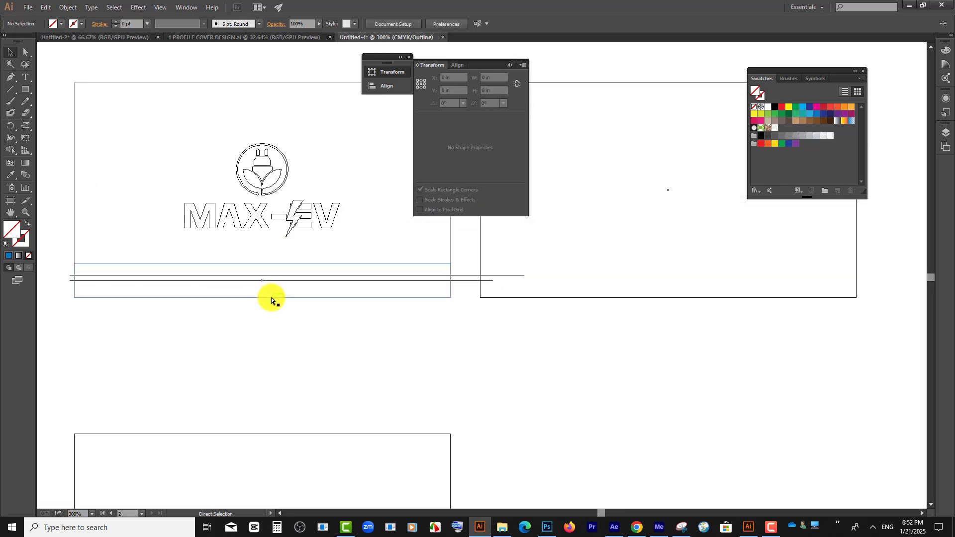
key(ctrl+y)
drag(474, 294, 461, 248)
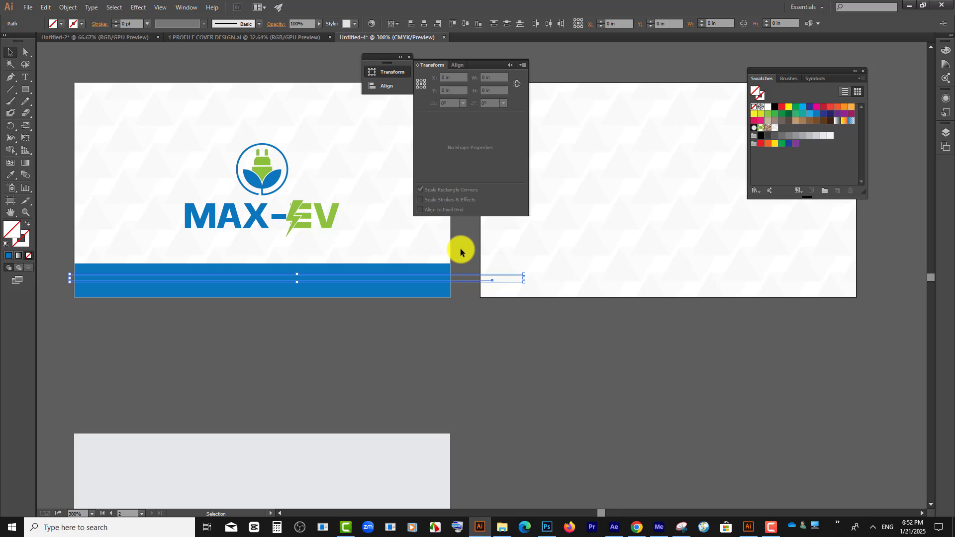
click(116, 21)
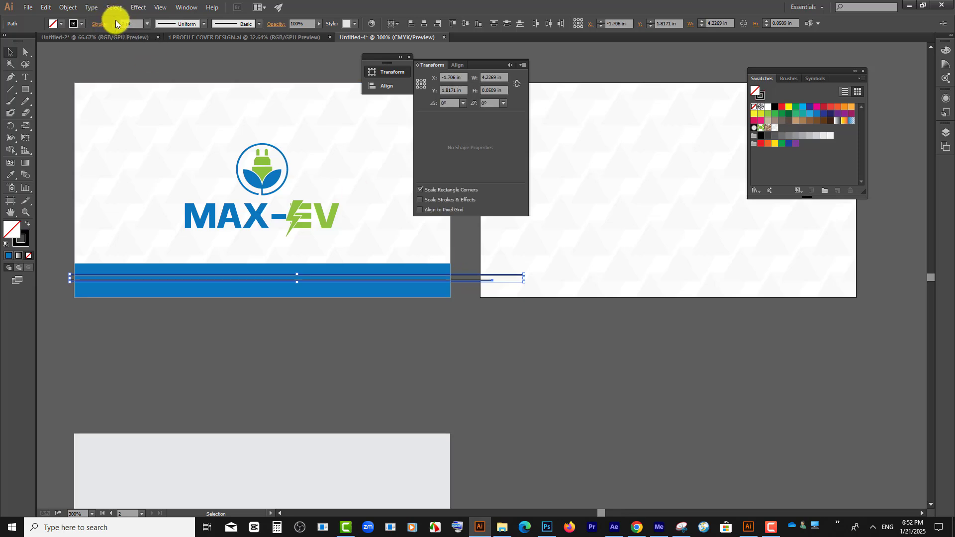
click(294, 396)
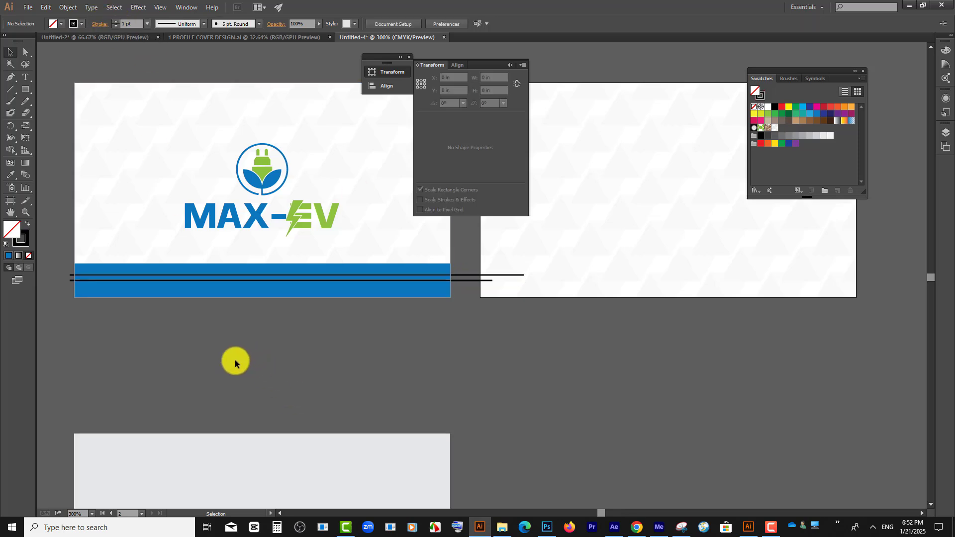
- Move the upper horizontal line slightly up, spacing the two lines about 0.075 in apart
scroll(189, 282, up, 1)
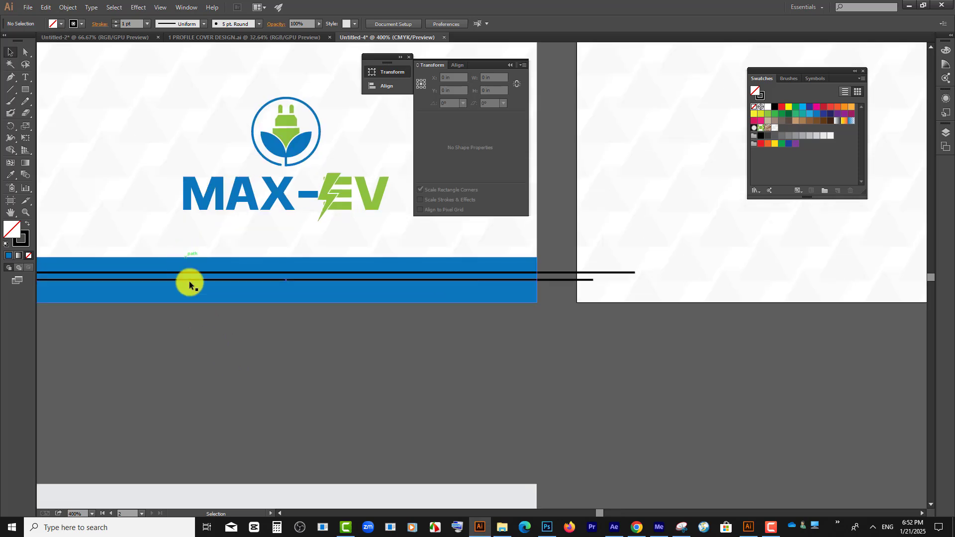
drag(199, 273, 200, 269)
click(216, 363)
- Draw a 45° line segment, about 0.74 in wide and 0.74 in high, sloping down across the blue strip
scroll(216, 363, down, 2)
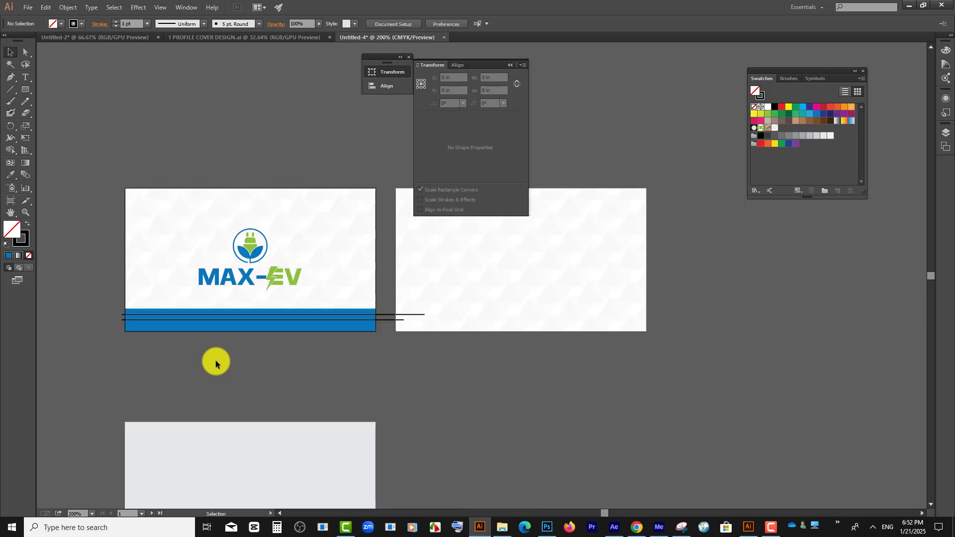
scroll(199, 298, down, 2)
click(10, 90)
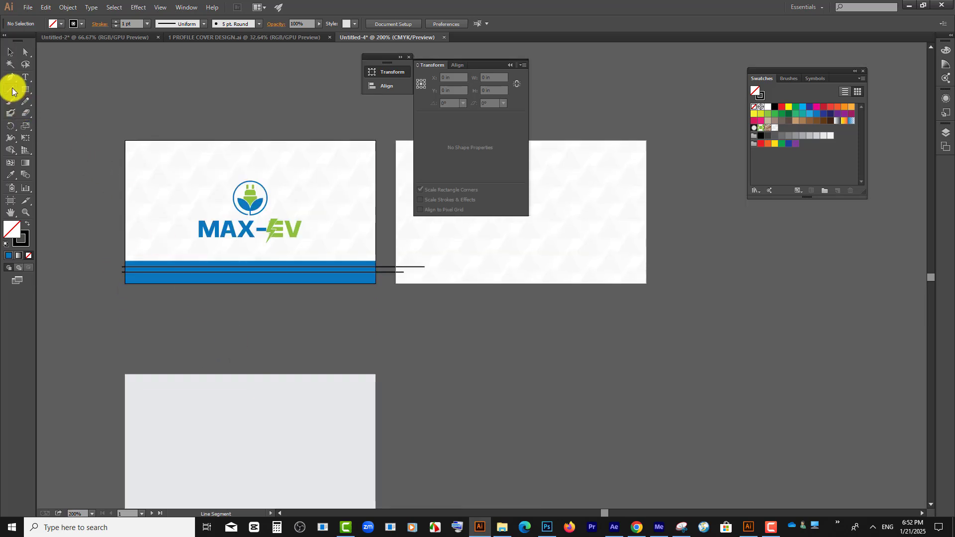
scroll(215, 273, up, 2)
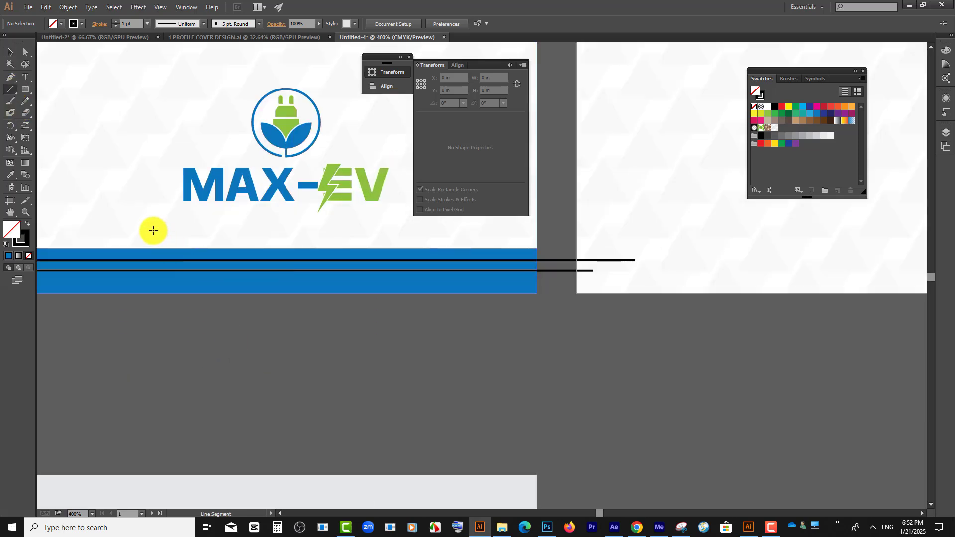
mouse_move(151, 229)
mouse_down()
mouse_move(246, 347)
mouse_move(268, 342)
mouse_up()
scroll(269, 344, down, 1)
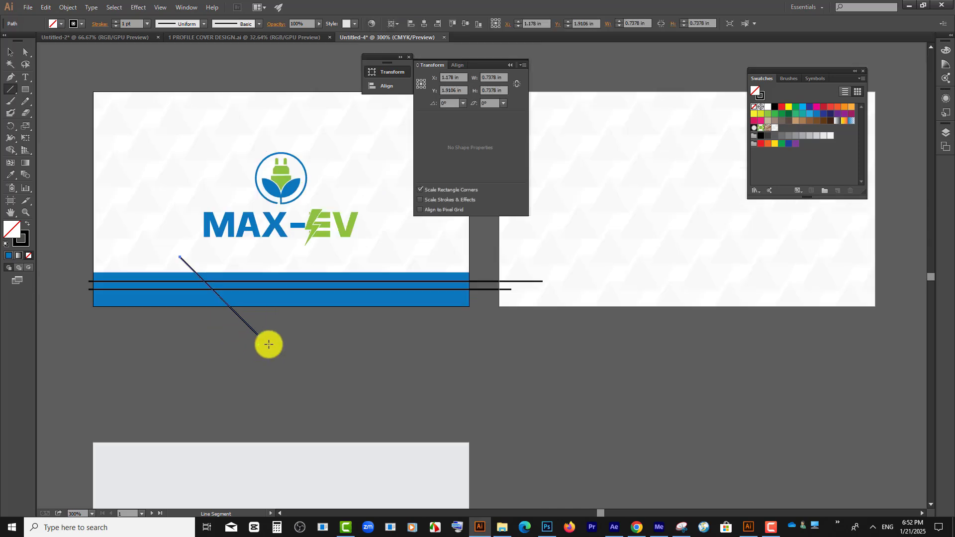
- Shift the diagonal line slightly right and duplicate it twice alongside, making three parallel diagonals about 1.18 in wide overall
click(9, 52)
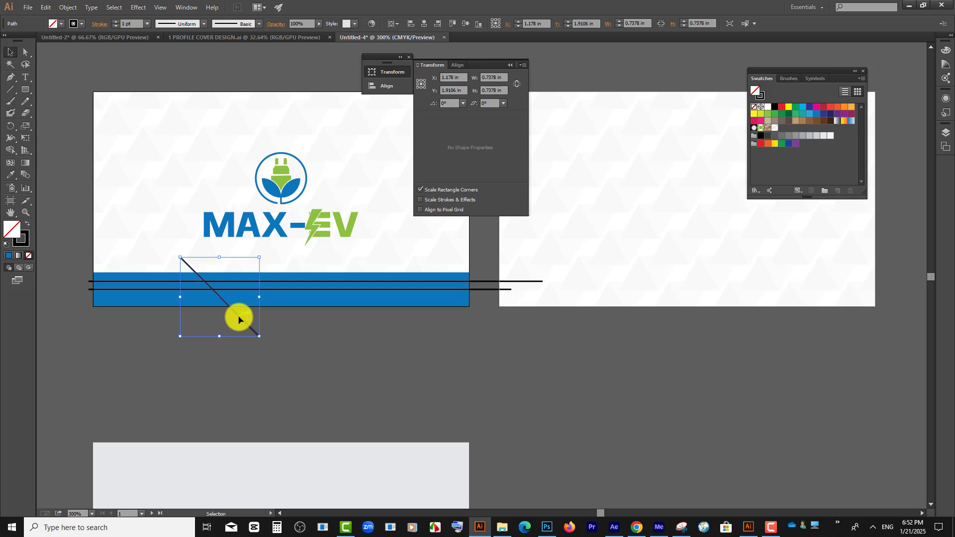
drag(237, 317, 263, 330)
click(294, 372)
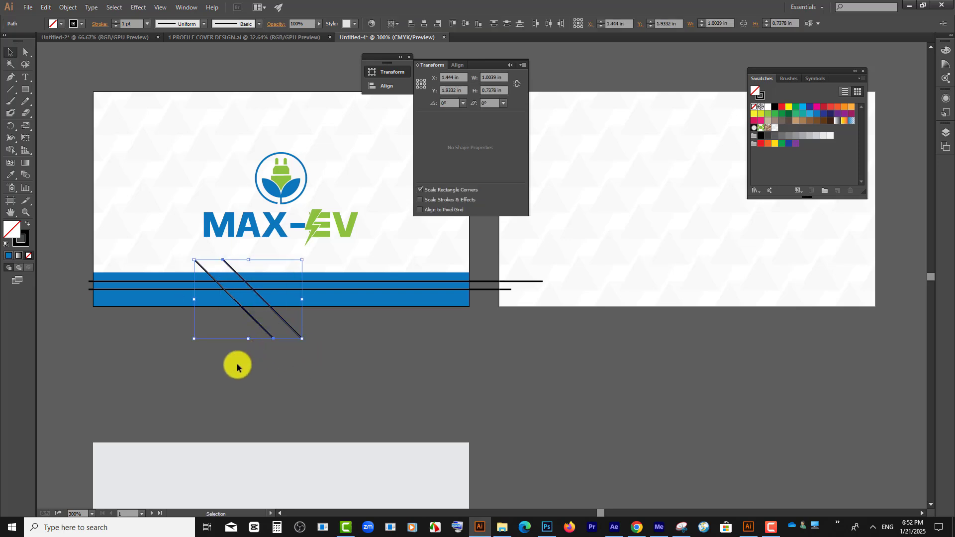
click(237, 369)
drag(309, 330, 314, 329)
click(321, 384)
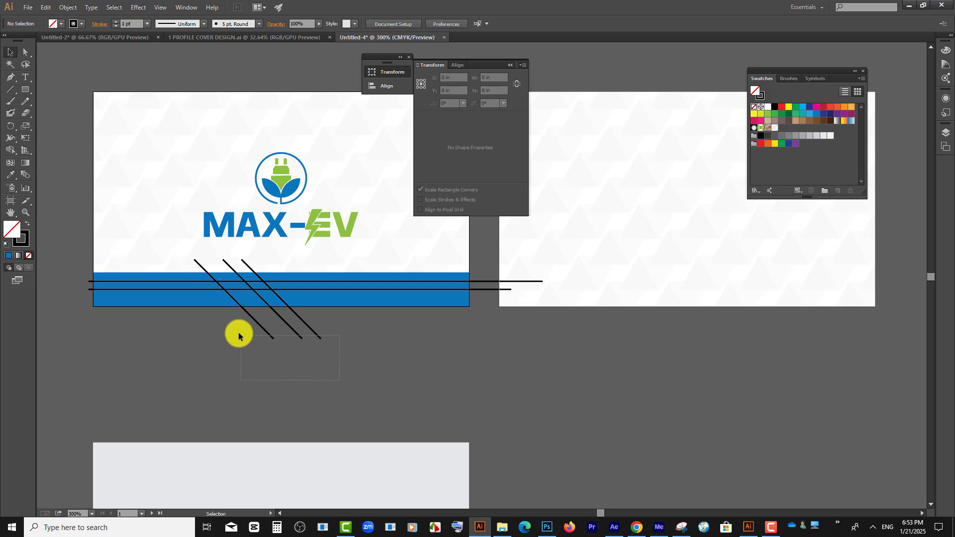
- Rotate the three diagonal lines together about 19° steeper and move them about 0.3 in left along the strip
drag(238, 332, 236, 329)
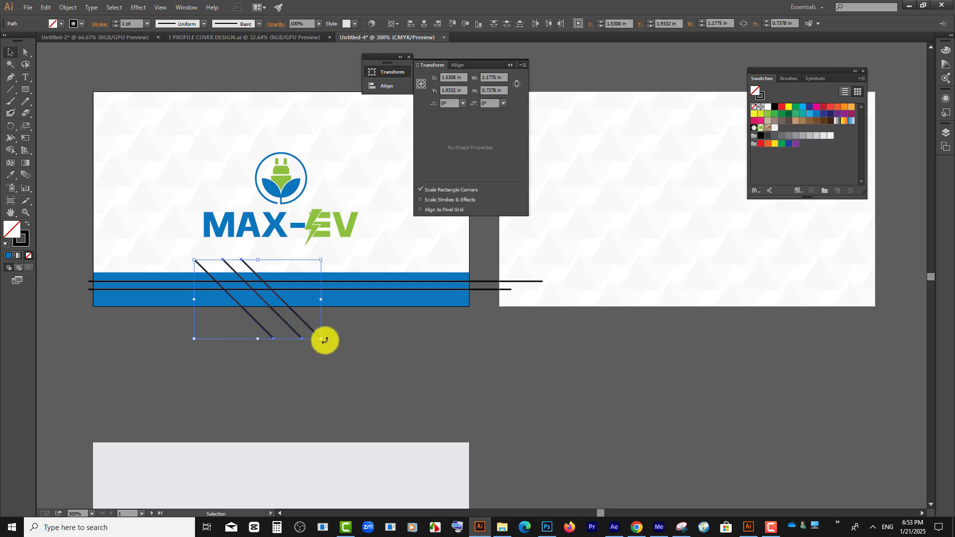
drag(325, 340, 310, 358)
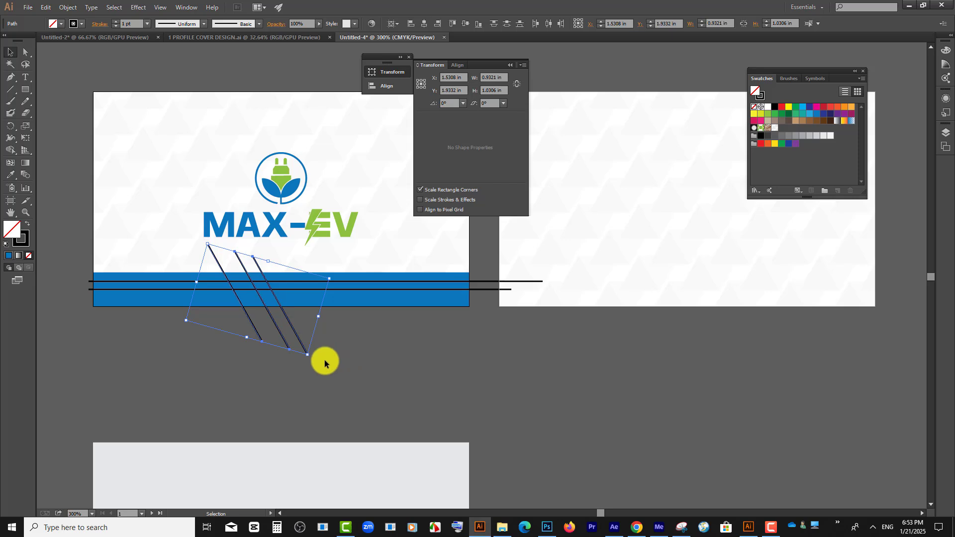
mouse_move(312, 357)
mouse_down()
mouse_move(306, 362)
mouse_move(320, 358)
mouse_move(302, 365)
mouse_move(309, 360)
mouse_up()
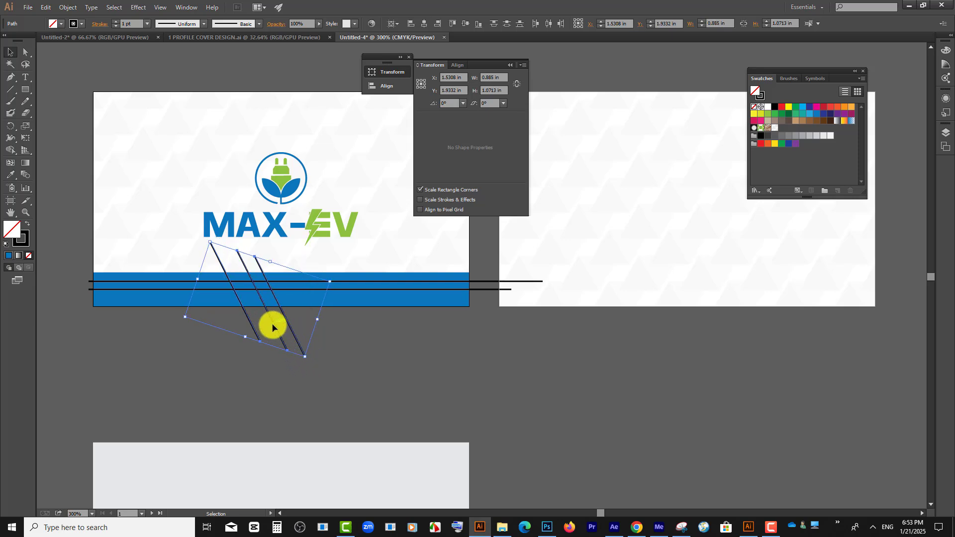
drag(272, 327, 241, 327)
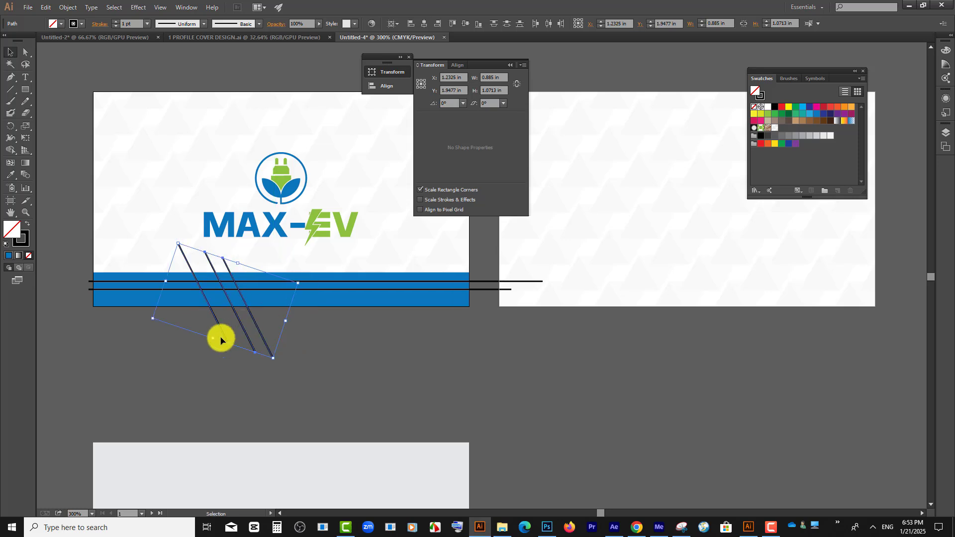
- Move the middle diagonal line about 0.05 in right, closer to the rightmost diagonal
click(213, 309)
scroll(224, 306, up, 2)
drag(244, 316, 256, 316)
click(182, 396)
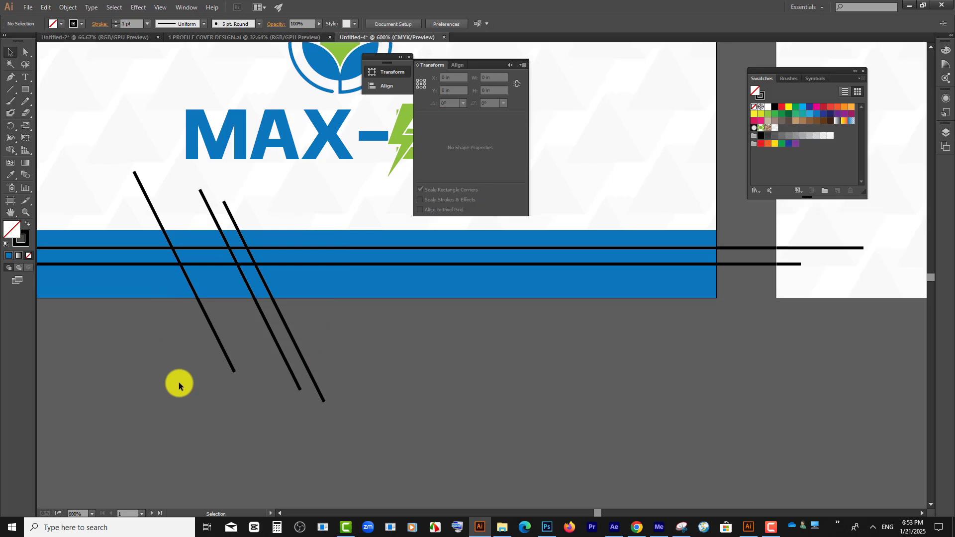
scroll(178, 382, down, 1)
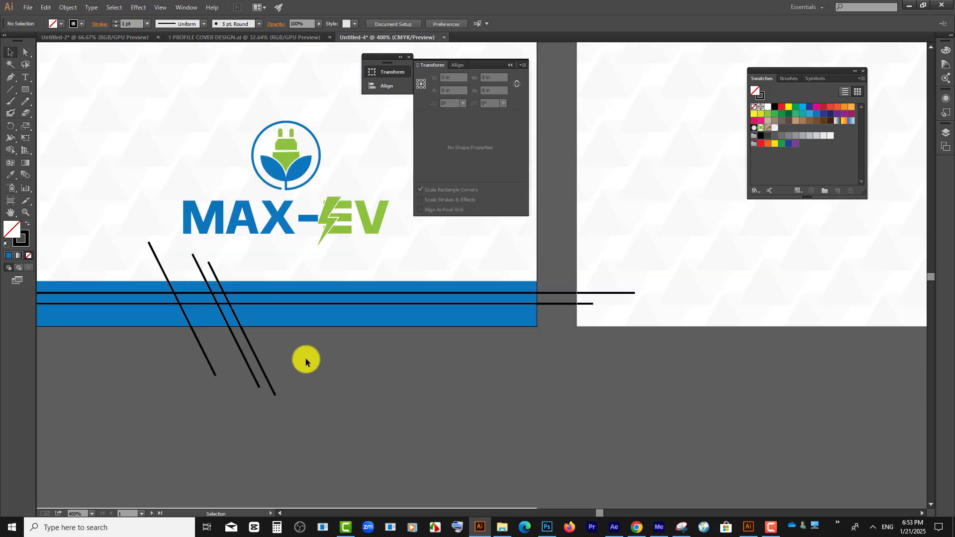
scroll(305, 360, down, 1)
scroll(363, 366, down, 1)
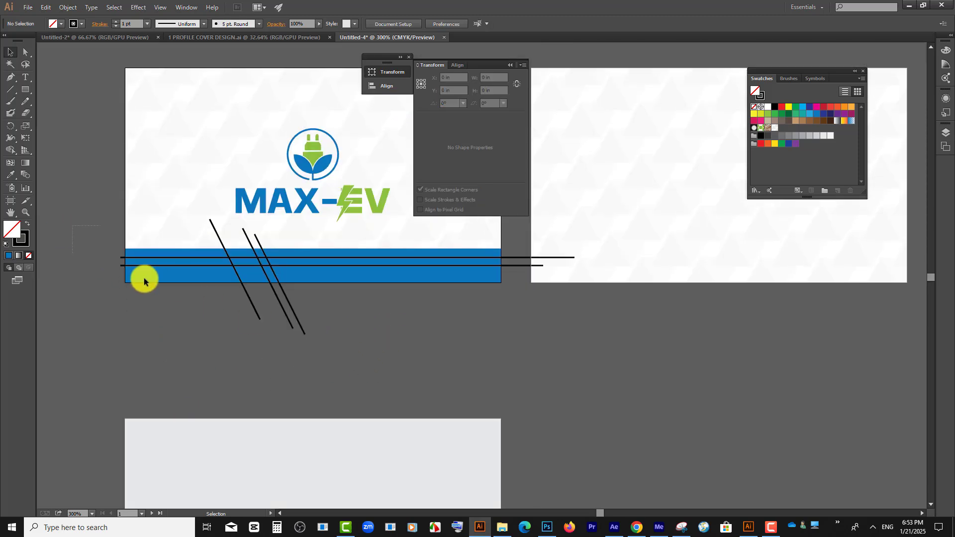
drag(445, 353, 463, 357)
drag(526, 373, 144, 222)
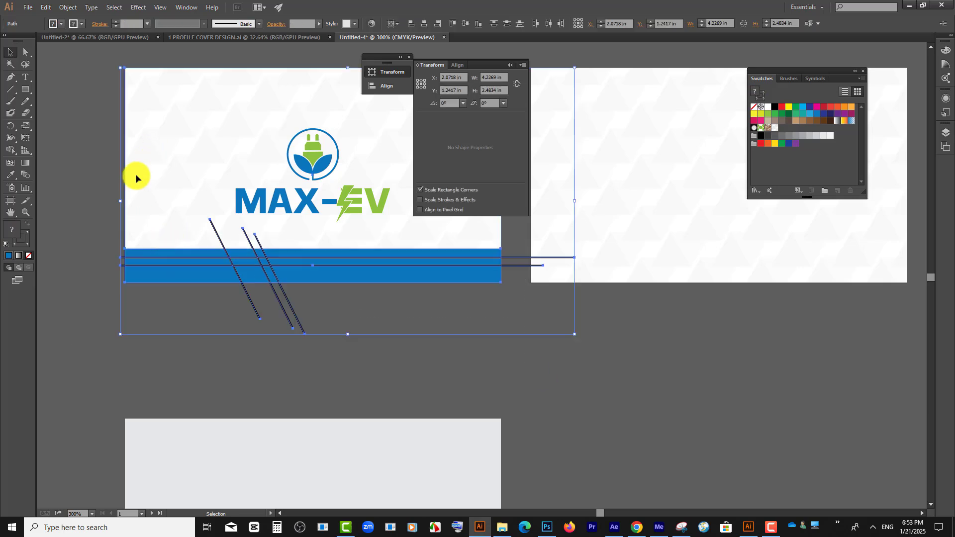
click(381, 351)
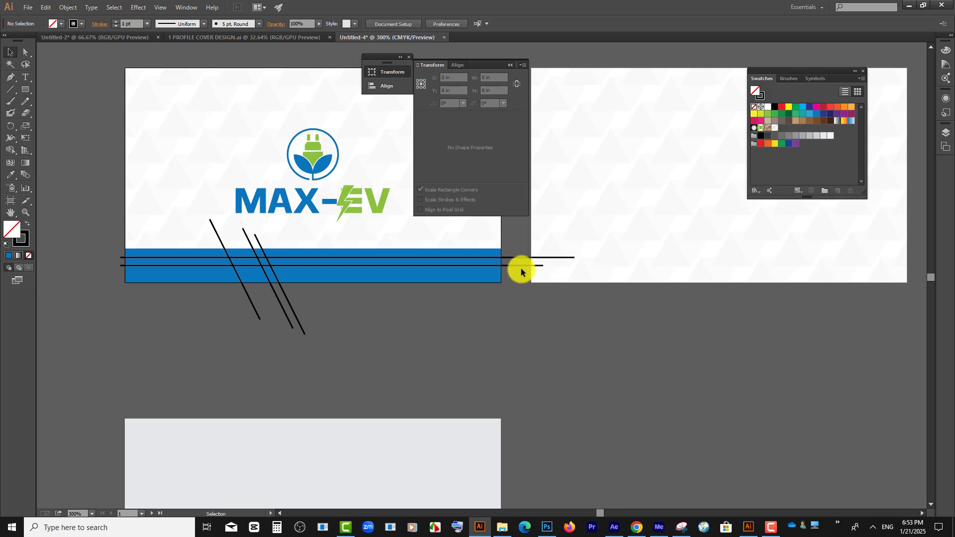
drag(519, 249, 515, 289)
drag(575, 324, 518, 241)
drag(610, 311, 587, 197)
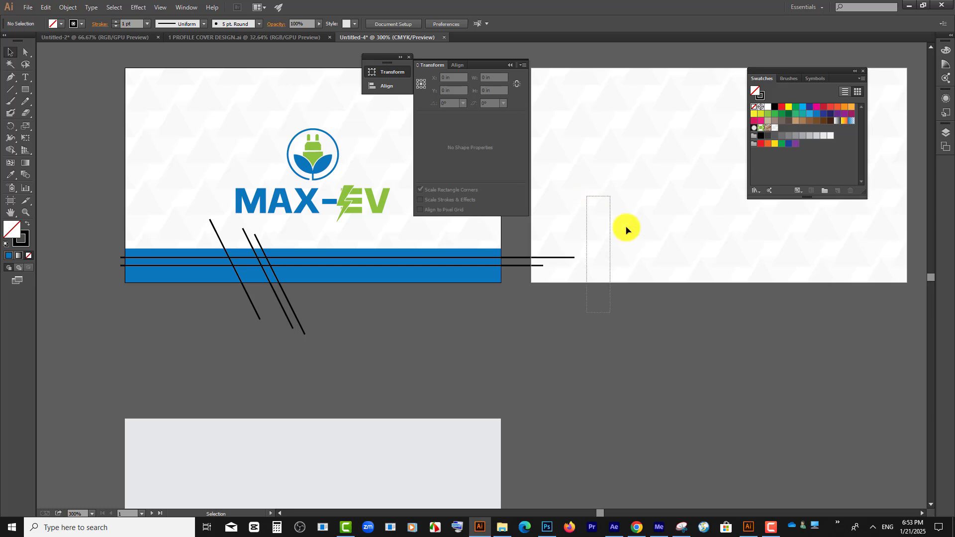
click(591, 346)
scroll(580, 347, up, 1)
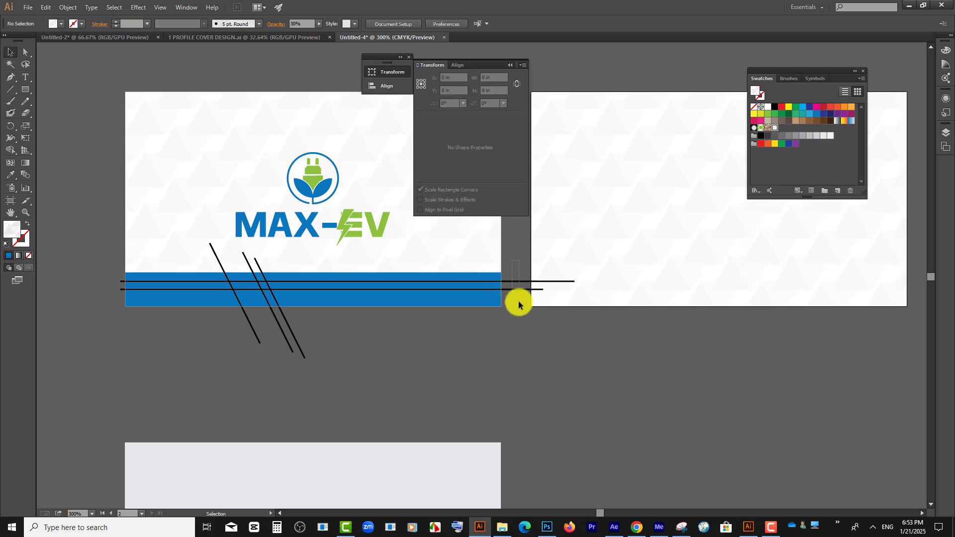
- Remove the stroke from the two horizontal lines and the three diagonal lines, setting it to None
drag(518, 302, 519, 302)
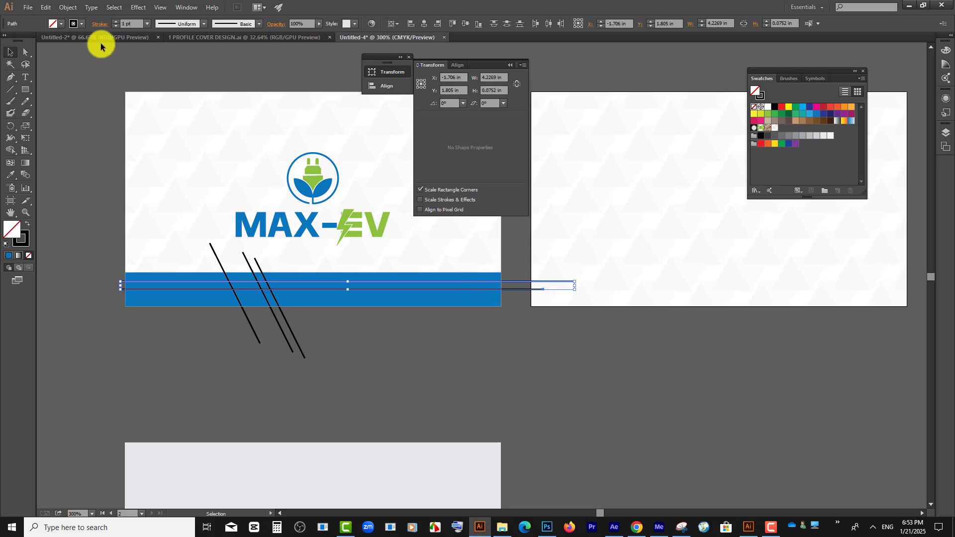
click(74, 24)
click(7, 40)
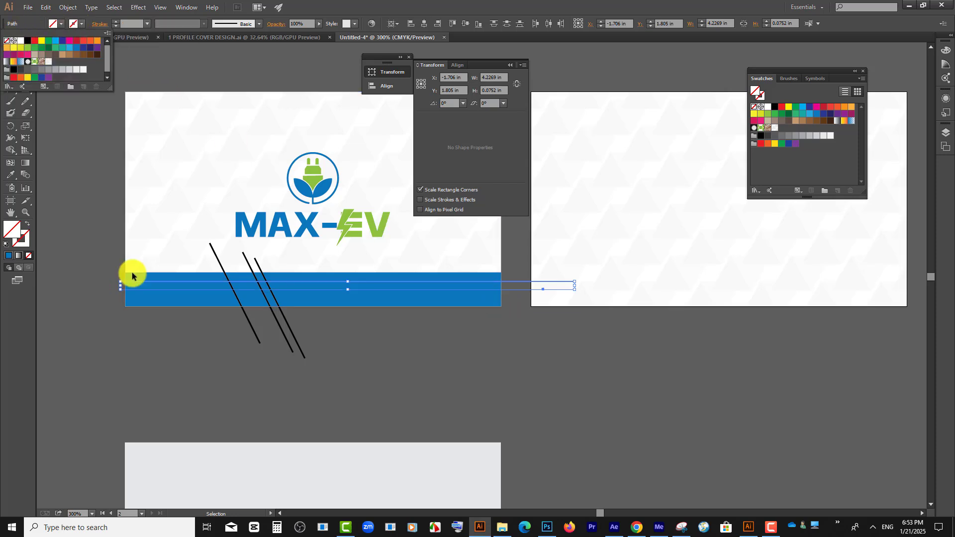
click(177, 330)
drag(300, 372, 232, 336)
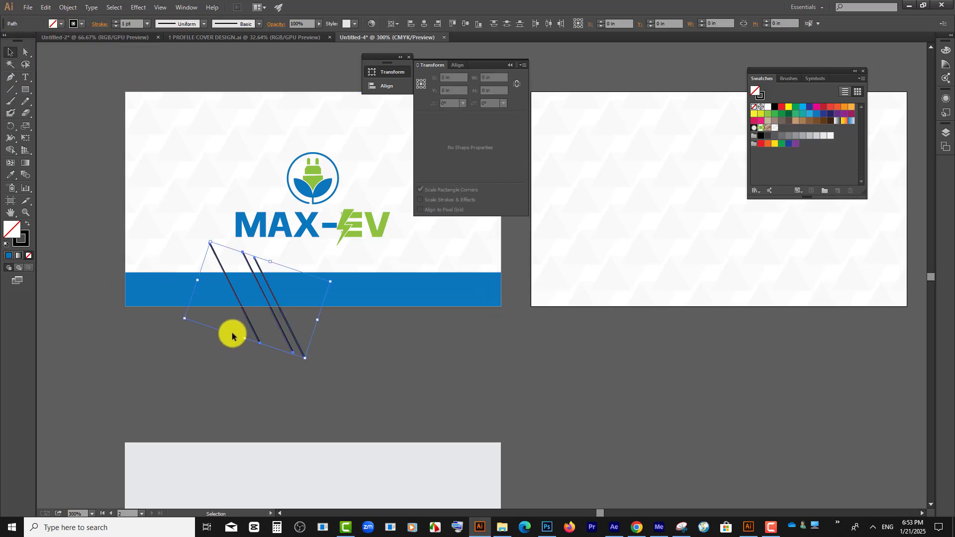
click(73, 24)
click(7, 39)
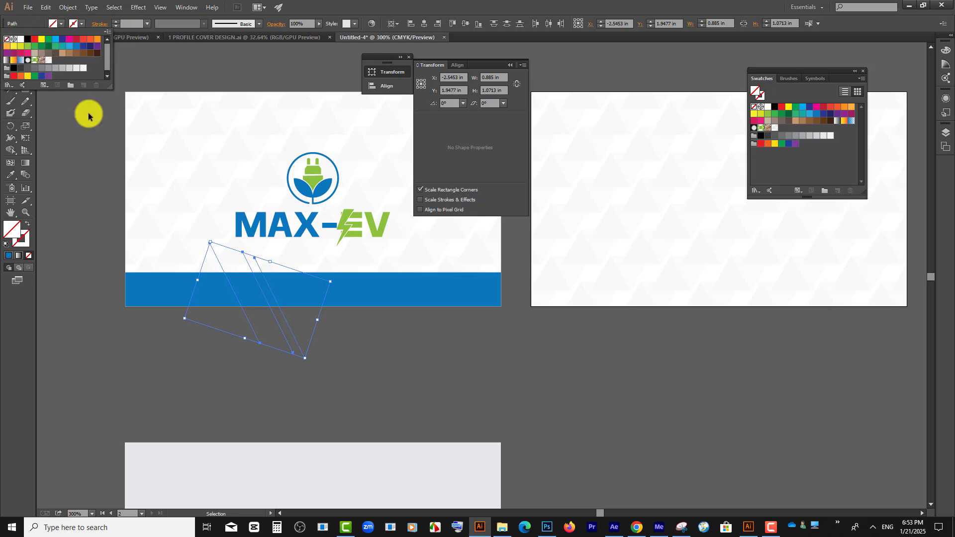
click(405, 368)
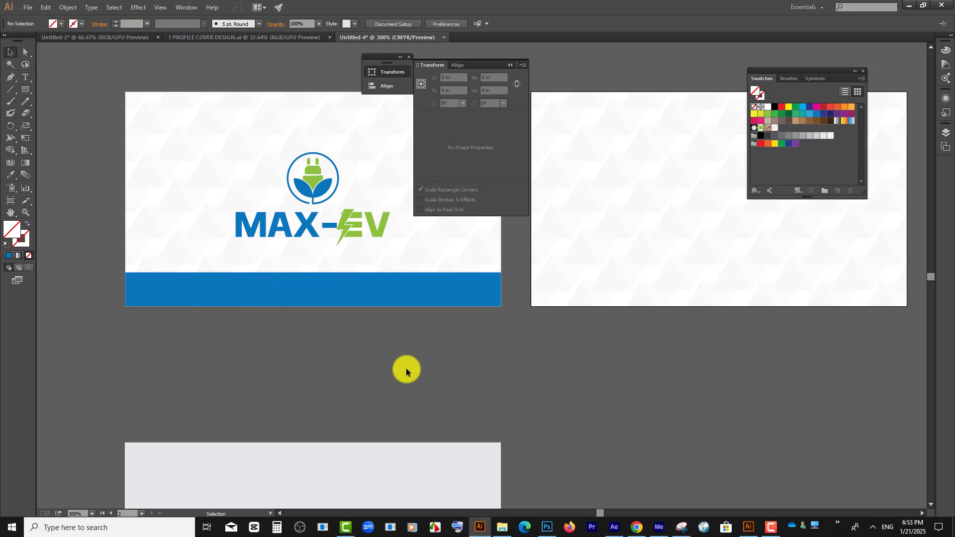
- Lock the patterned background rectangle on the first artboard
click(189, 179)
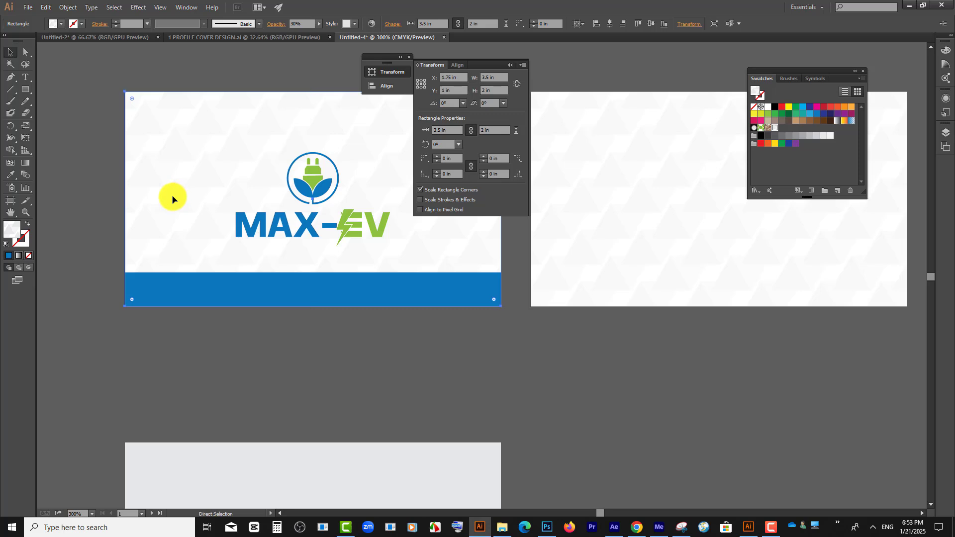
key(ctrl+shift+a)
drag(174, 174, 201, 213)
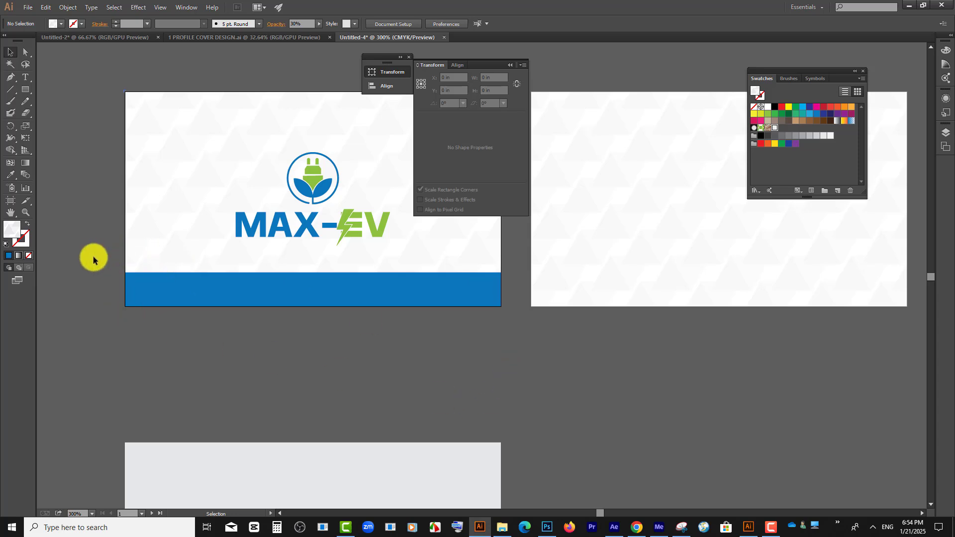
- Rotate the three diagonal lines together about 9° to a shallower slant
drag(93, 256, 518, 352)
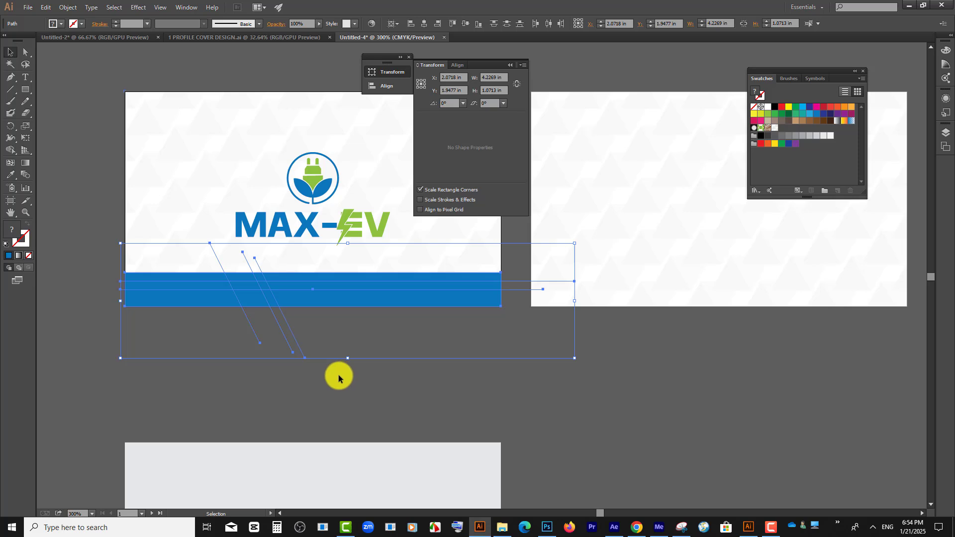
drag(348, 398, 211, 327)
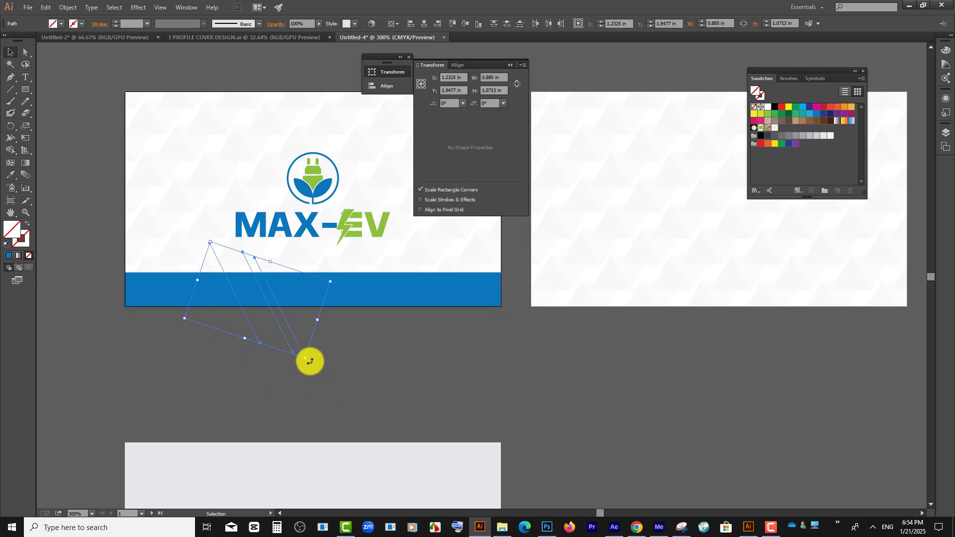
drag(310, 362, 319, 354)
- Cut the blue strip with Shape Builder, removing the upper areas past the left diagonal in two steps and the slanted band between the two right diagonals
drag(495, 392, 113, 269)
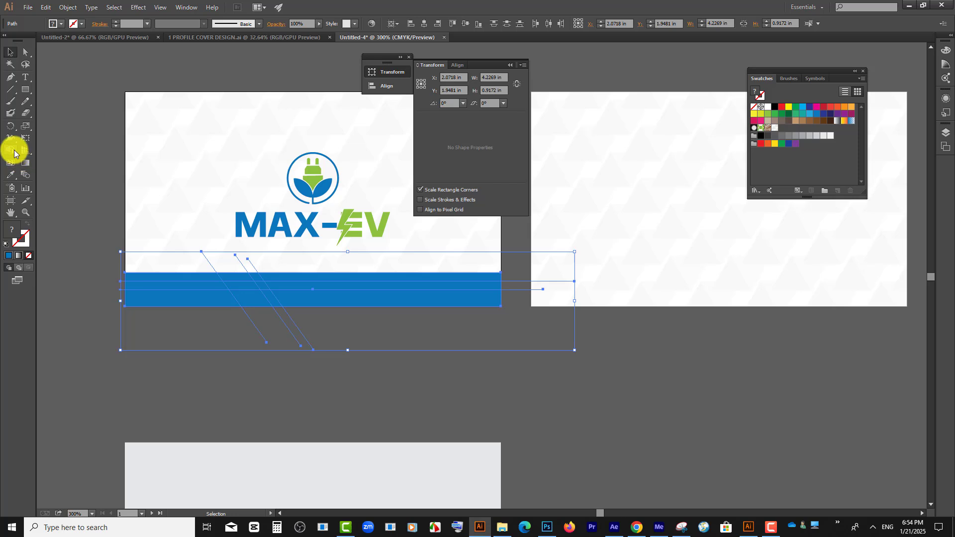
drag(14, 154, 67, 154)
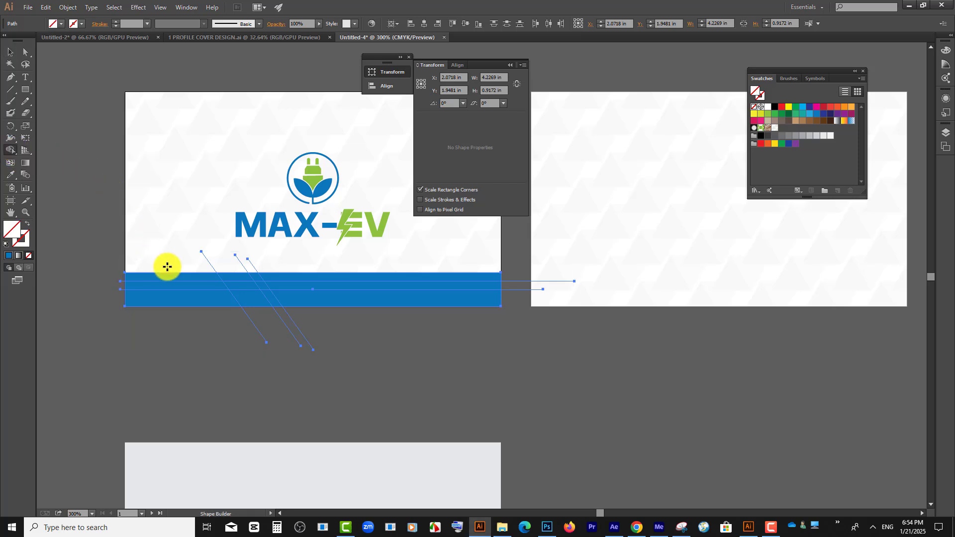
scroll(198, 278, up, 2)
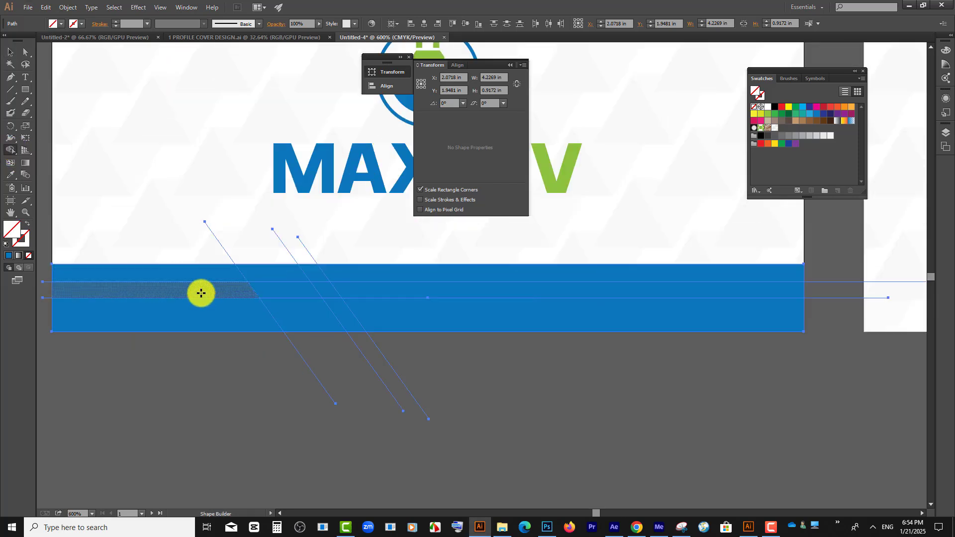
click(274, 273)
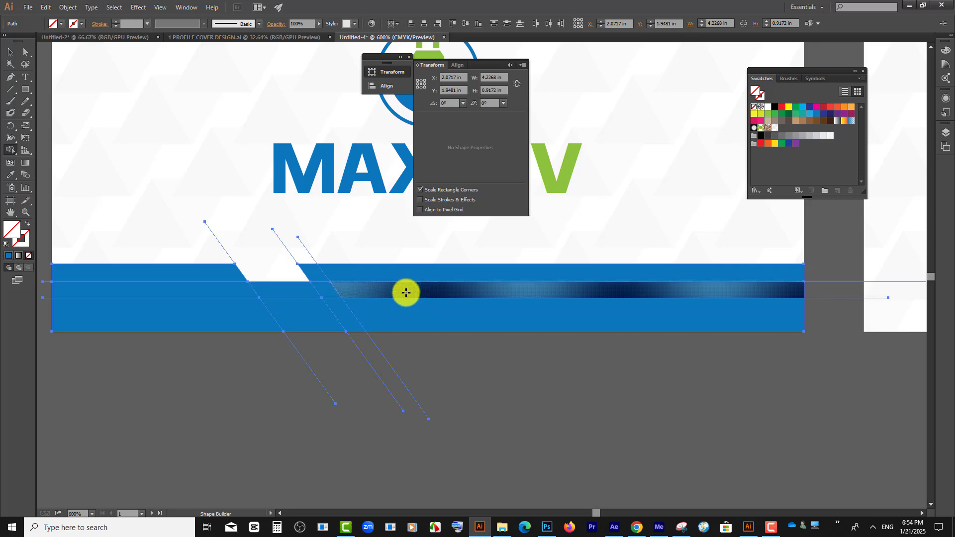
drag(406, 293, 405, 238)
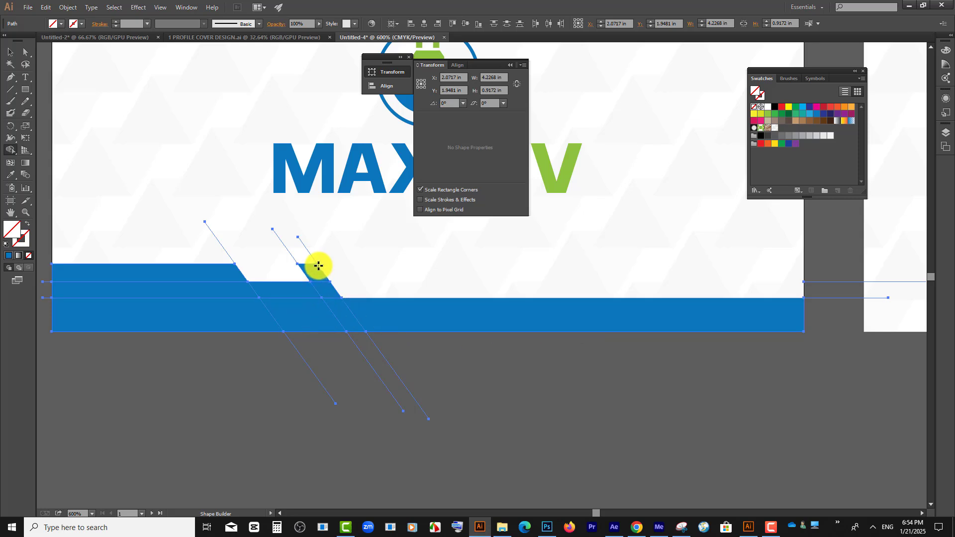
drag(307, 264, 381, 359)
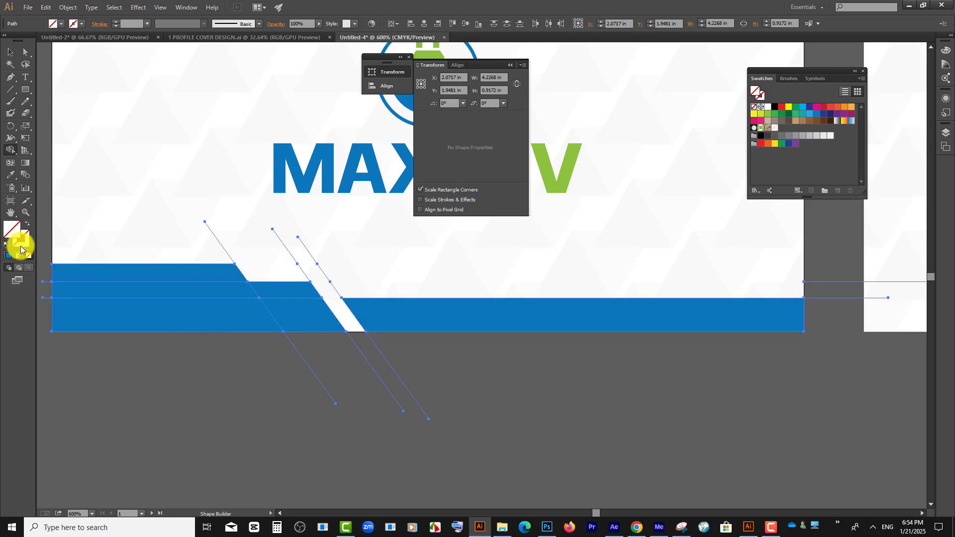
- Set the fill to dark red and merge the strip regions left of the first diagonal into one shape with Shape Builder
click(14, 232)
click(14, 232)
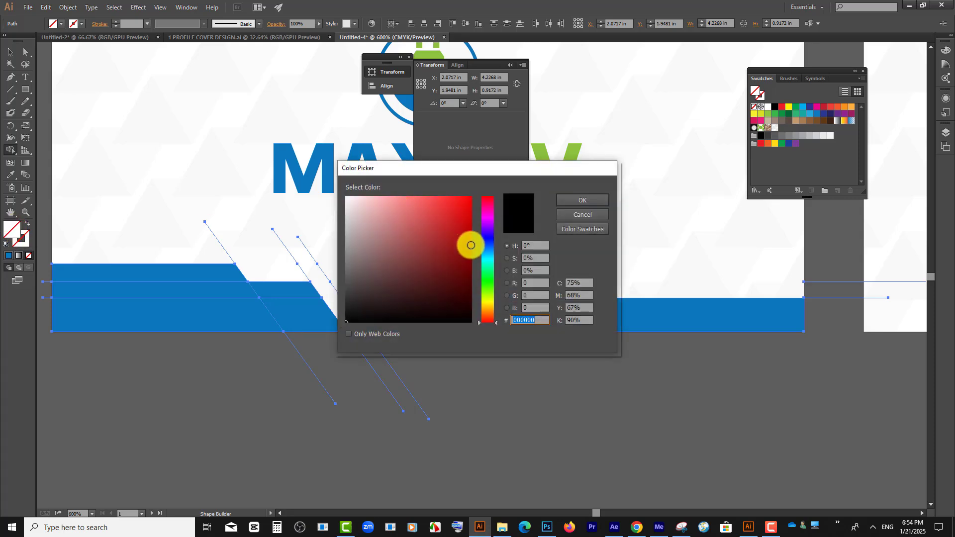
click(443, 243)
click(584, 201)
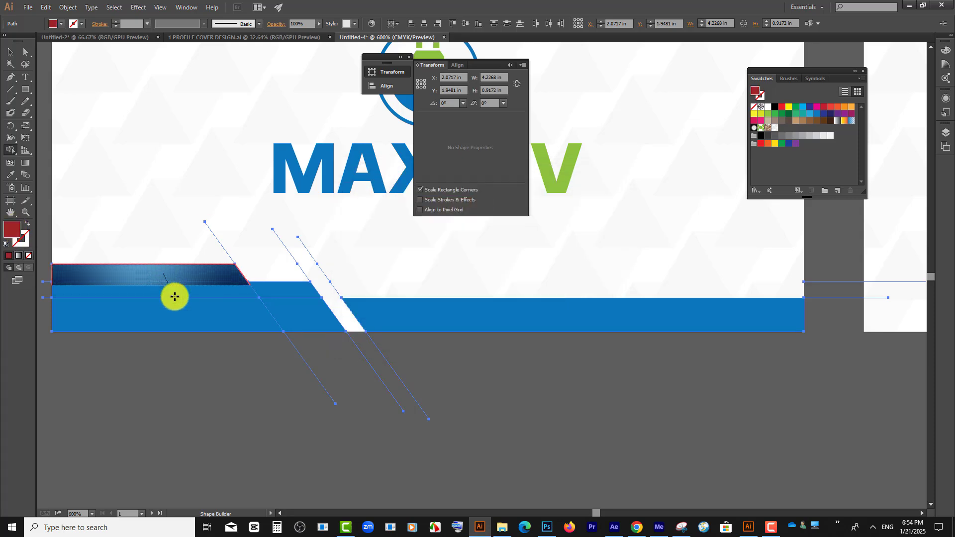
click(193, 322)
- Set the fill to pink E529B0 and merge the strip's middle slanted section into one shape with Shape Builder
click(20, 232)
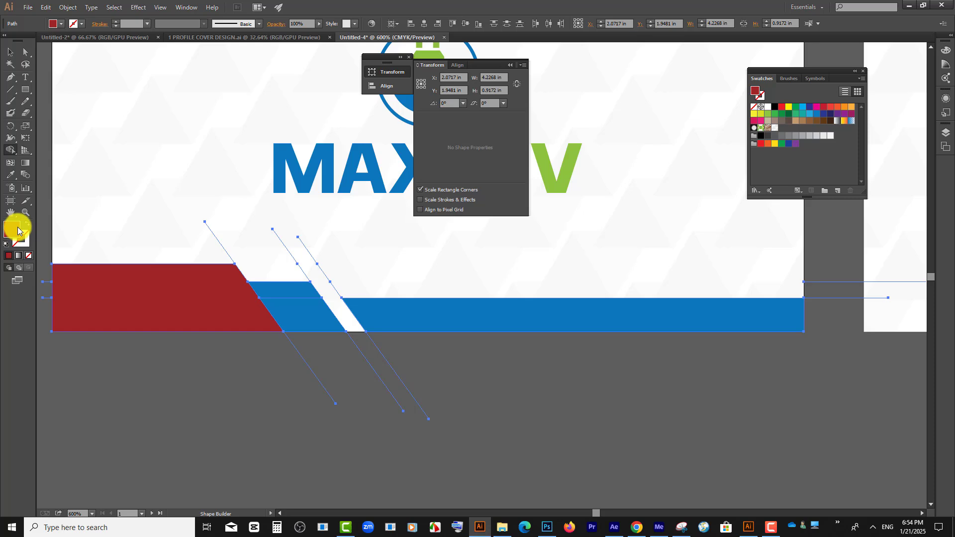
double_click(18, 228)
click(484, 212)
click(449, 209)
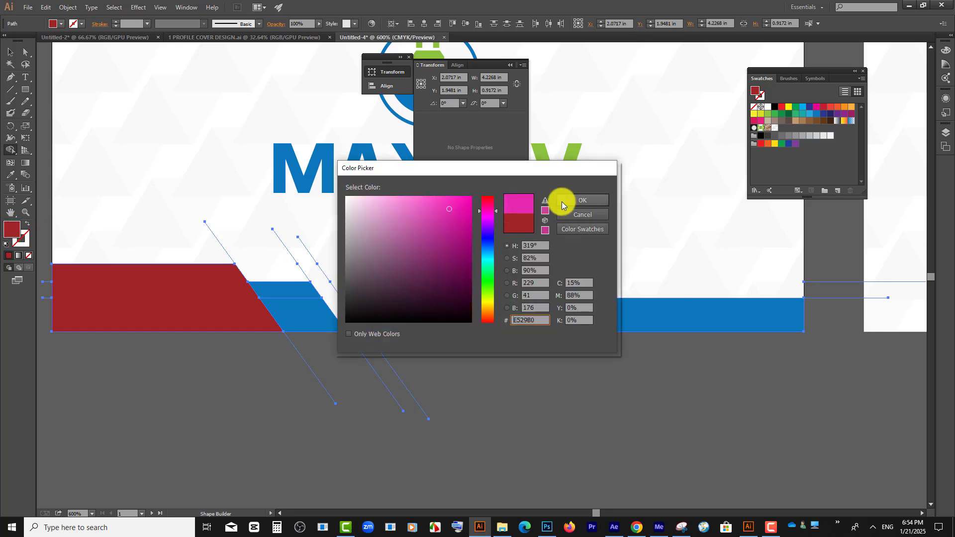
click(562, 201)
click(288, 297)
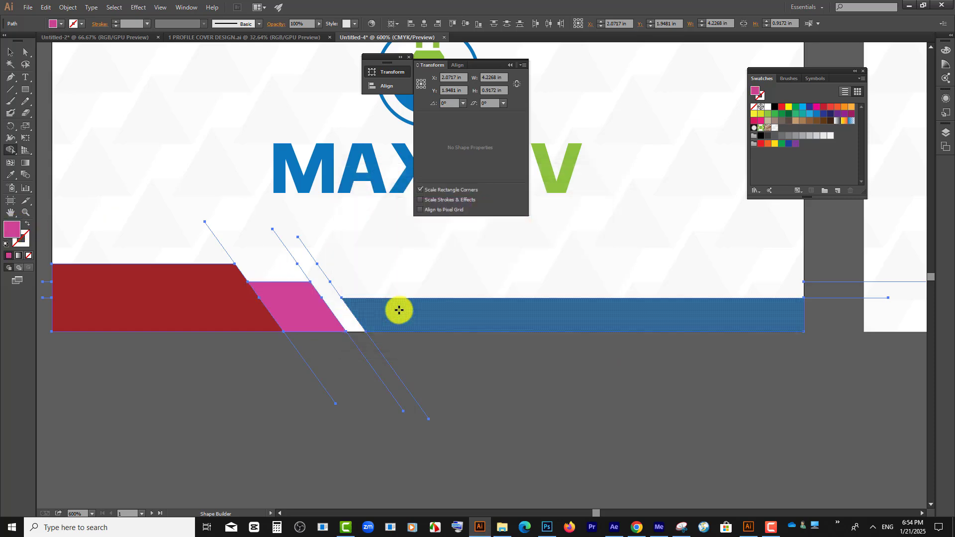
- Set the fill to green 29E261 and apply it to the long section right of the slanted gap with Shape Builder
double_click(12, 231)
drag(474, 282, 475, 271)
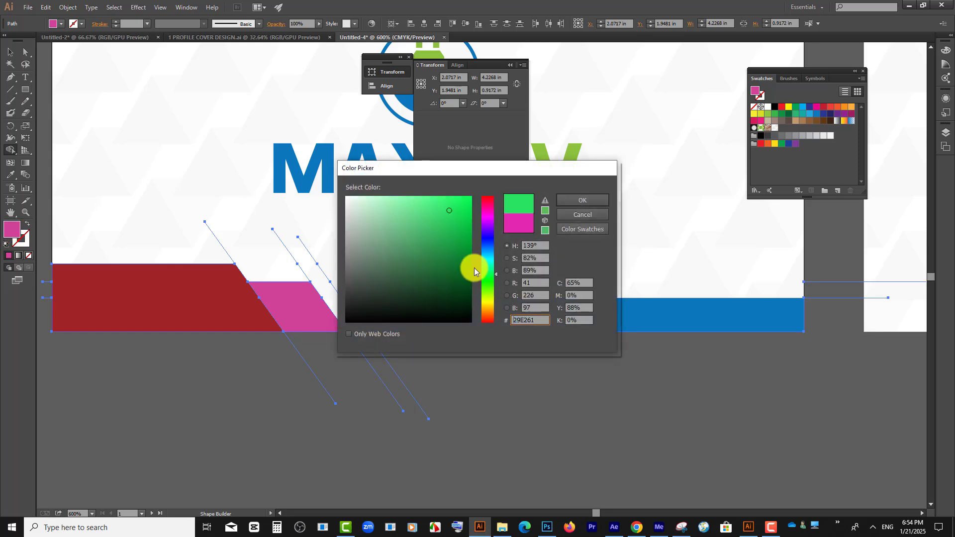
click(573, 201)
click(437, 315)
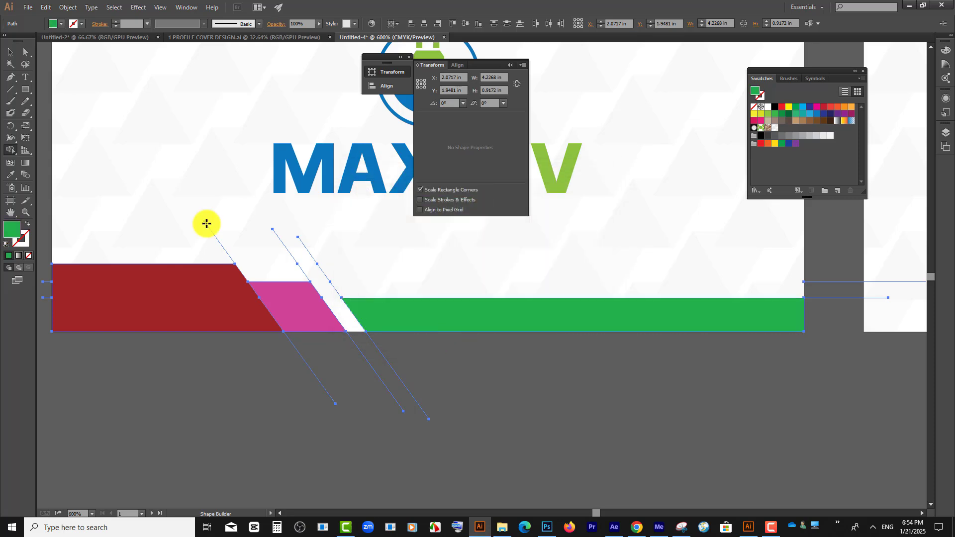
- Delete the leftover line segments below, above and beside the coloured strip shapes
click(10, 52)
scroll(454, 473, down, 3)
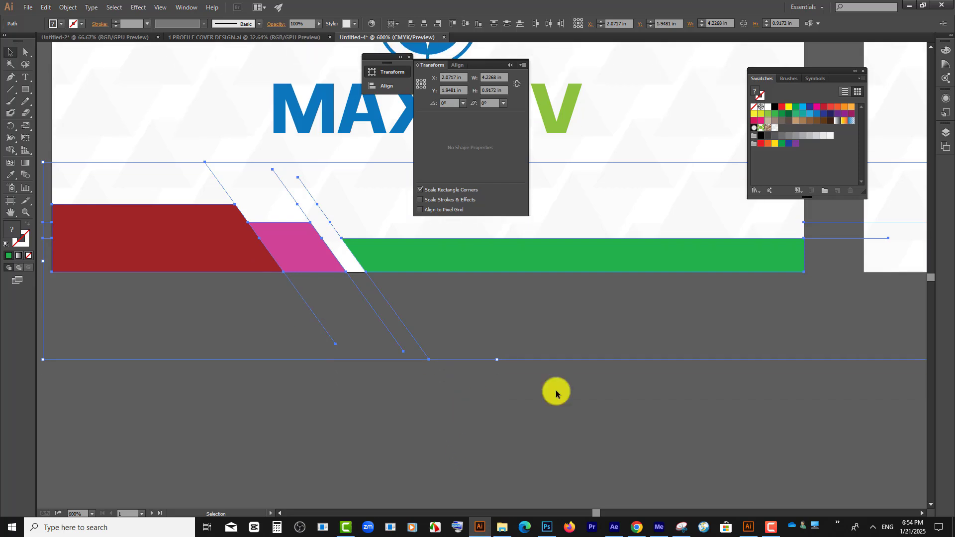
click(725, 401)
scroll(725, 401, down, 1)
drag(488, 406, 272, 309)
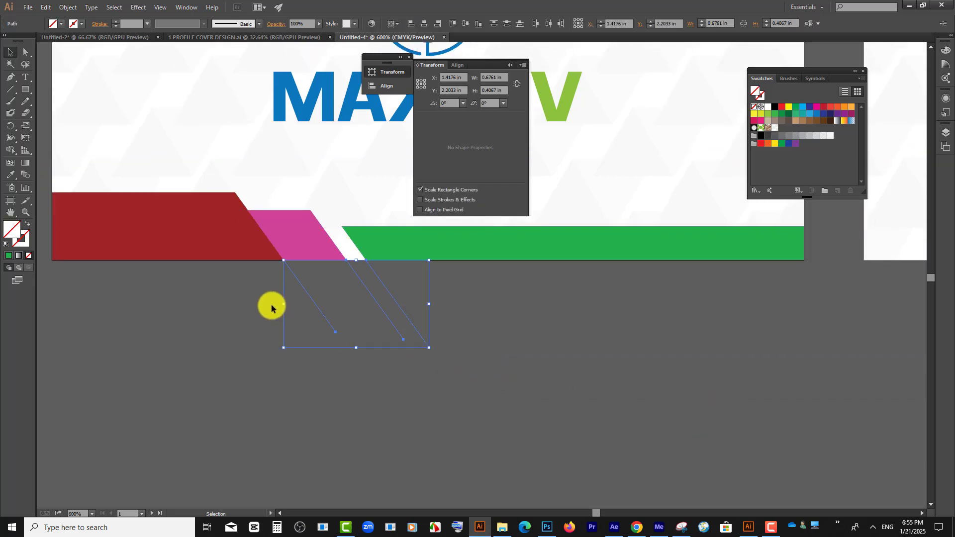
key(Delete)
scroll(228, 196, up, 2)
drag(208, 157, 311, 201)
key(Delete)
key(Delete)
scroll(832, 393, up, 1)
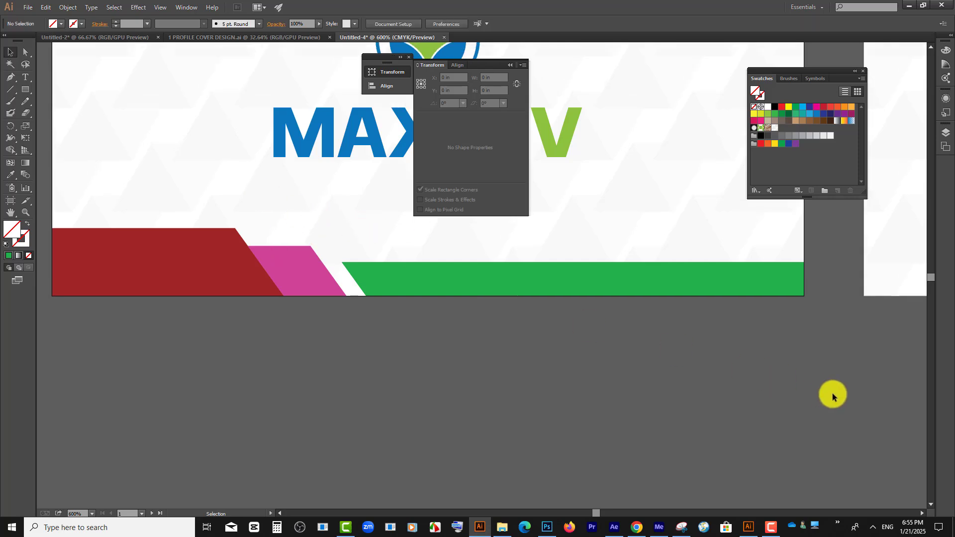
scroll(832, 394, up, 1)
scroll(497, 344, down, 1)
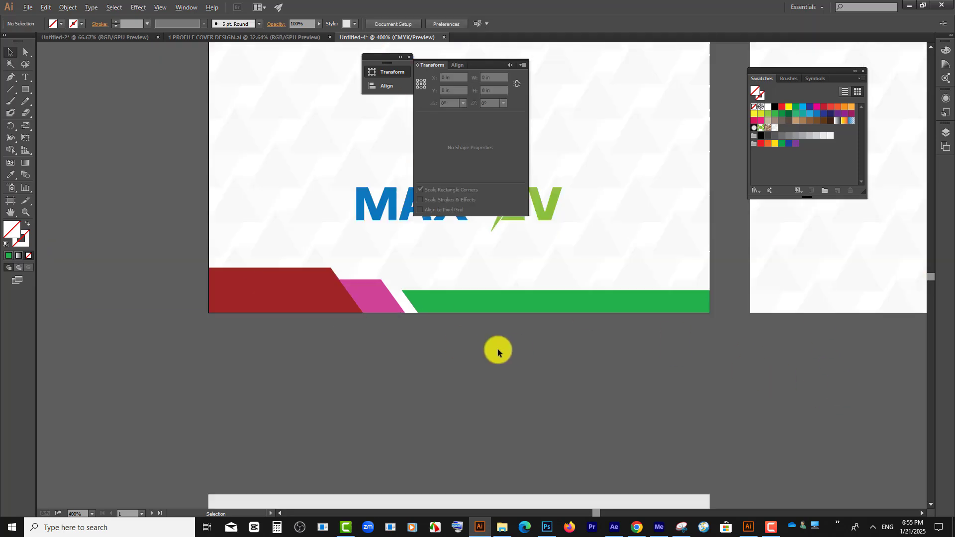
drag(126, 221, 197, 341)
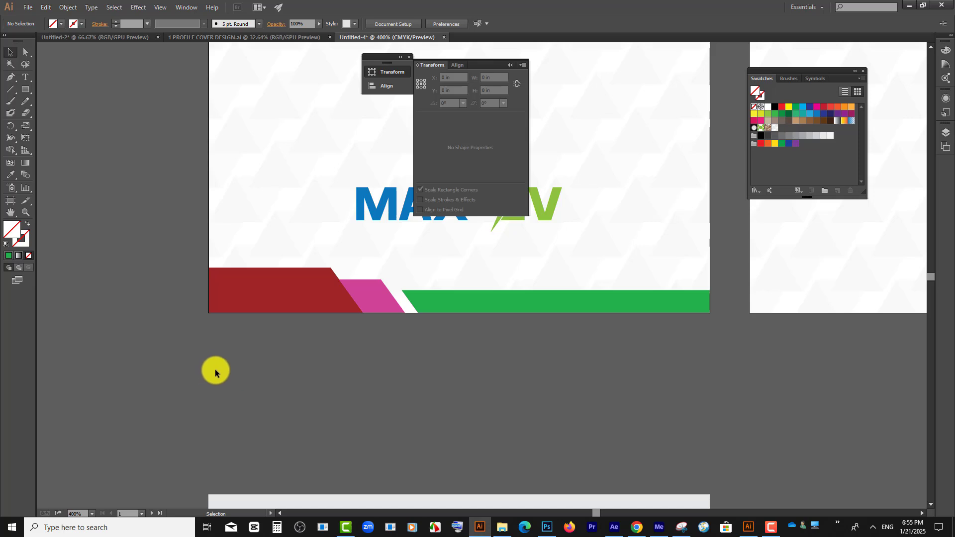
- Recolour the dark red left shape with the blue sampled from the logo
scroll(204, 389, up, 3)
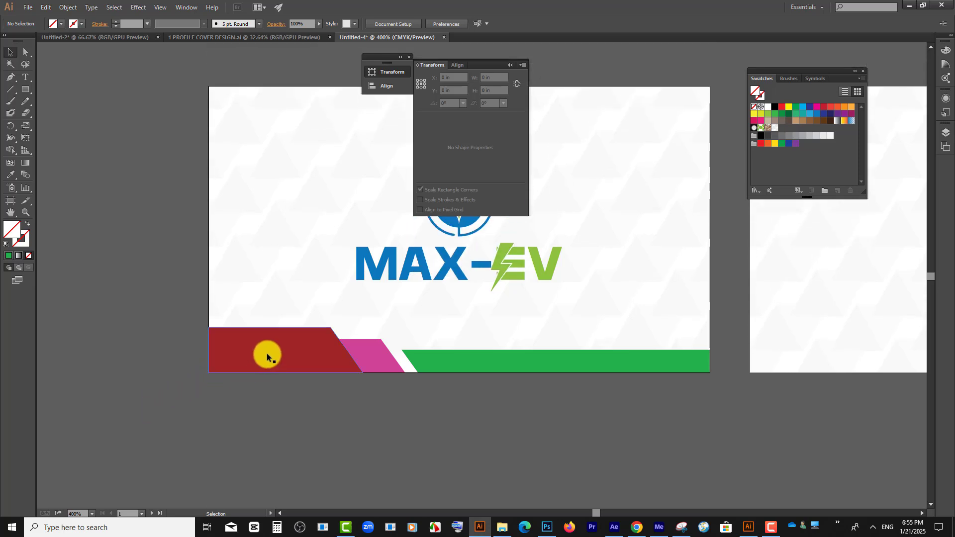
click(267, 353)
click(10, 174)
scroll(289, 346, up, 1)
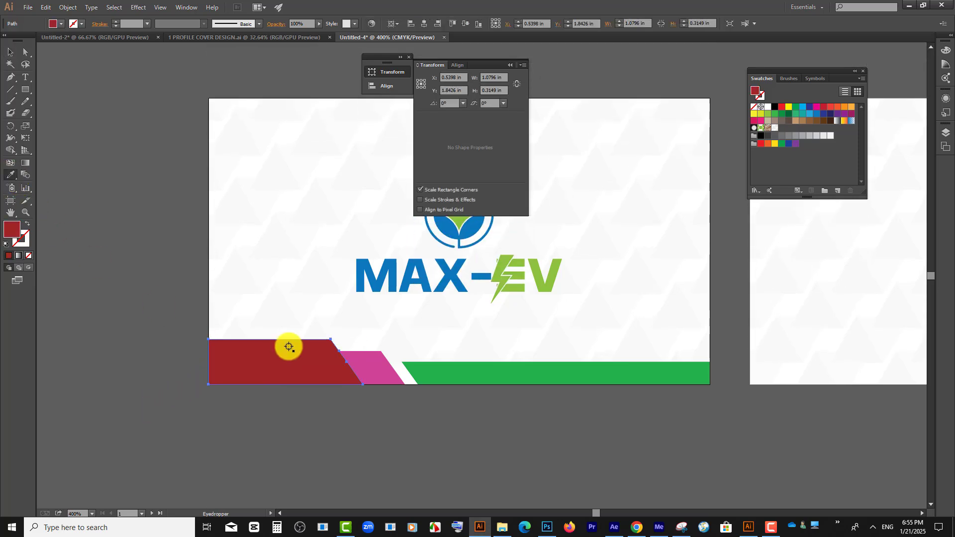
scroll(289, 347, up, 3)
click(455, 266)
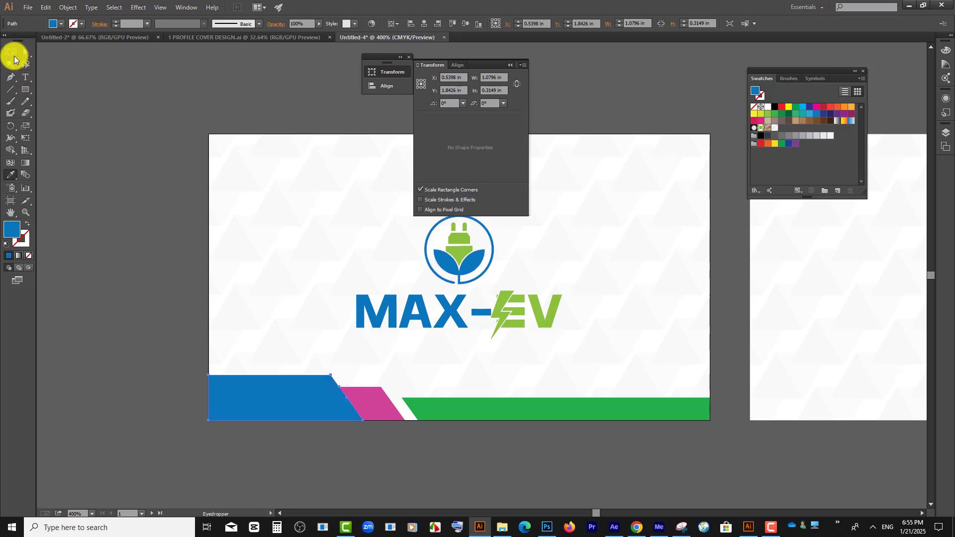
- Recolour the pink slanted shape with the light green sampled from the logo's plug
click(12, 53)
click(373, 399)
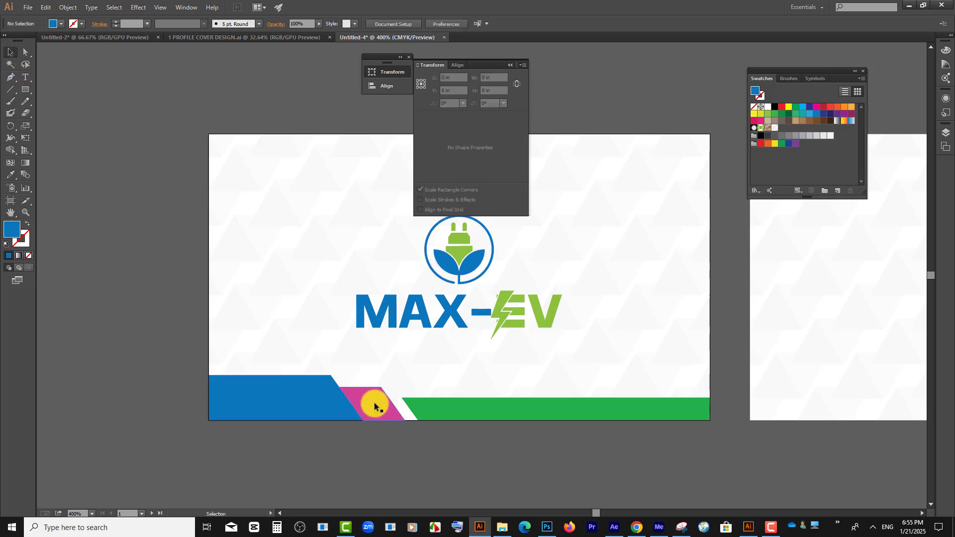
click(11, 175)
click(456, 250)
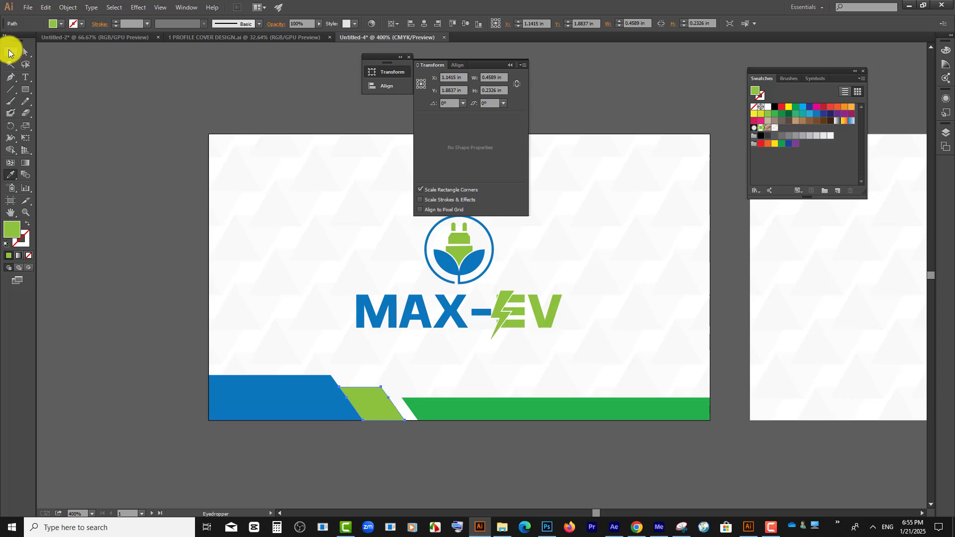
- Recolour the long green right shape with the blue sampled from the left strip shape
click(9, 53)
click(107, 299)
scroll(126, 333, down, 3)
click(458, 377)
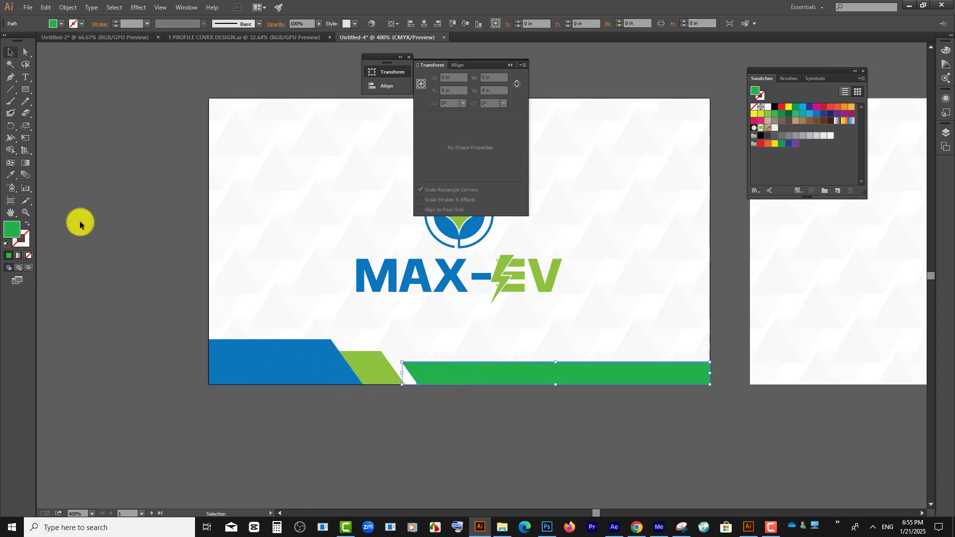
click(10, 175)
click(260, 349)
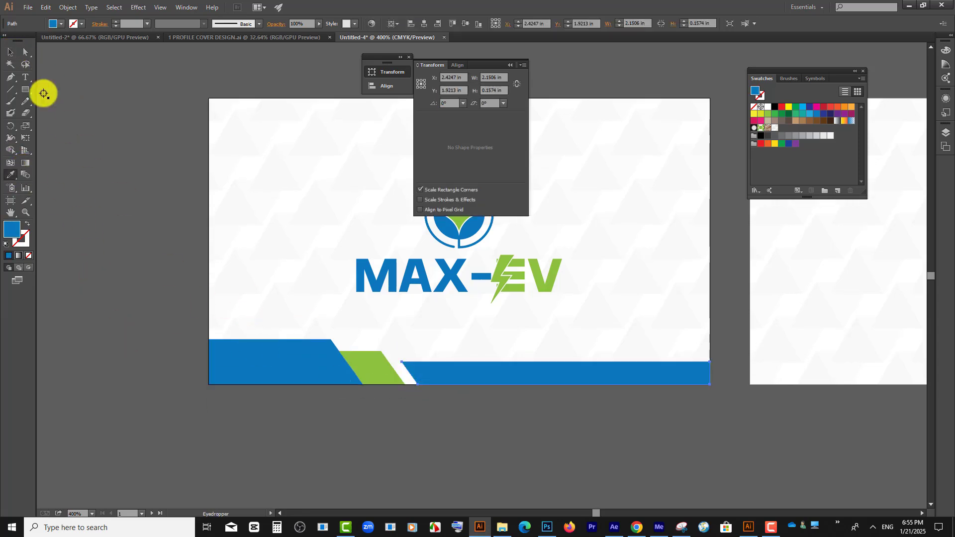
click(9, 52)
click(111, 250)
- Copy the three strip shapes together to the same position along the bottom edge of the second artboard
scroll(194, 379, up, 1)
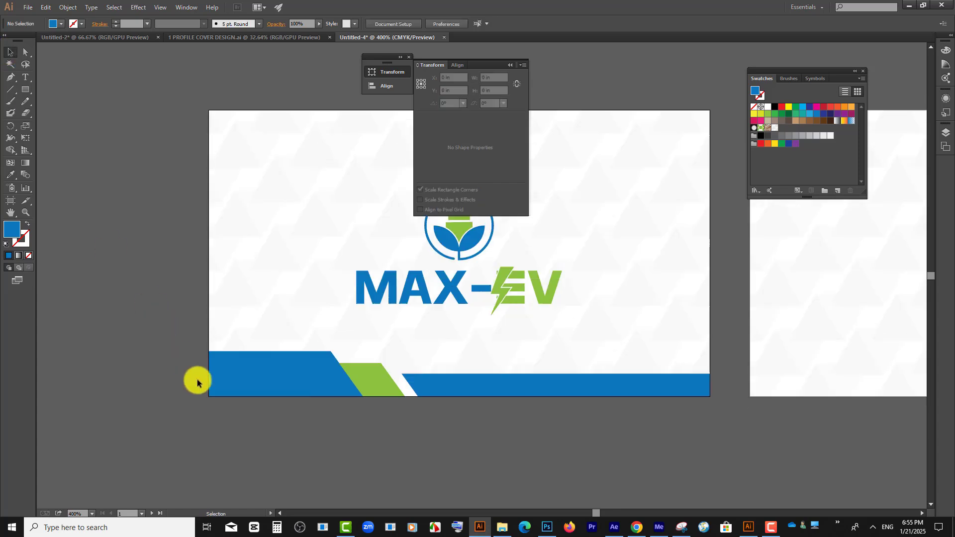
scroll(197, 379, down, 1)
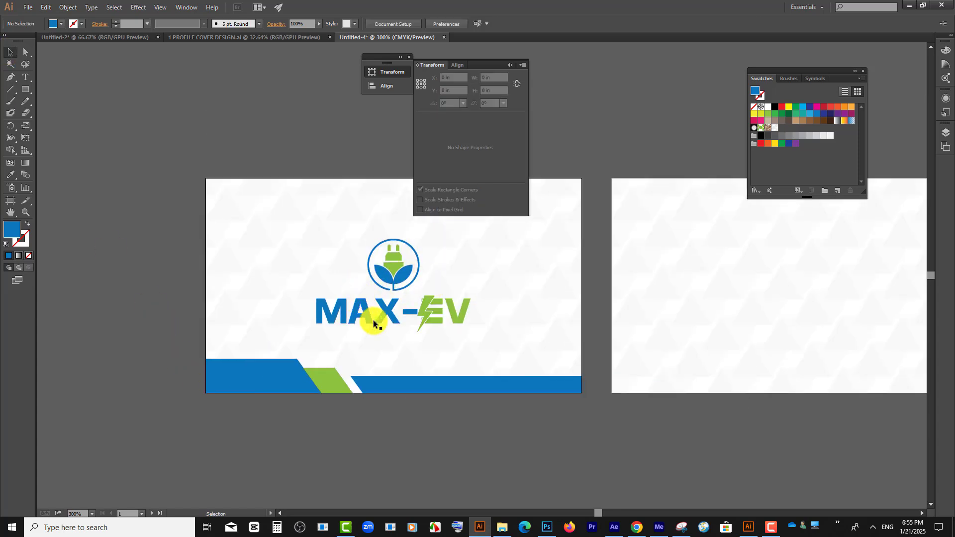
scroll(282, 362, down, 2)
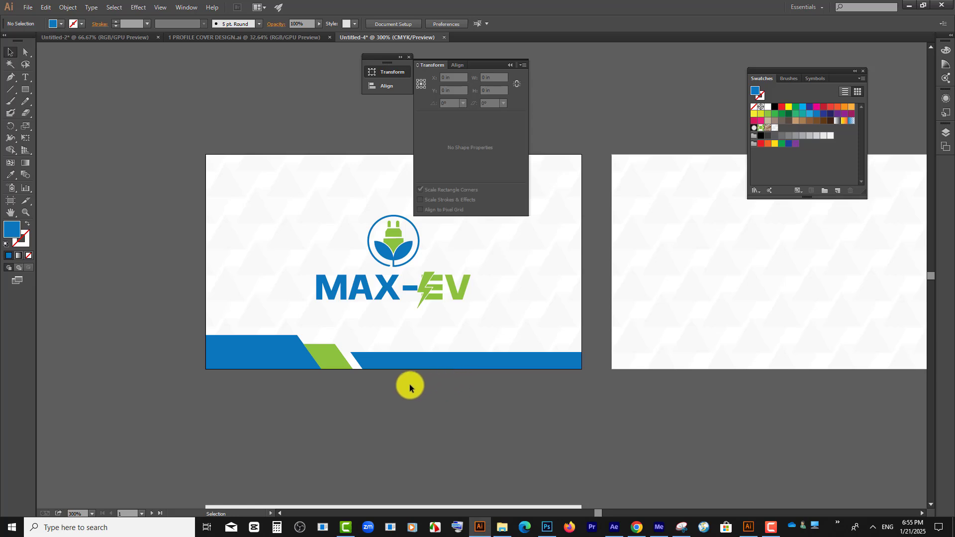
scroll(348, 373, down, 3)
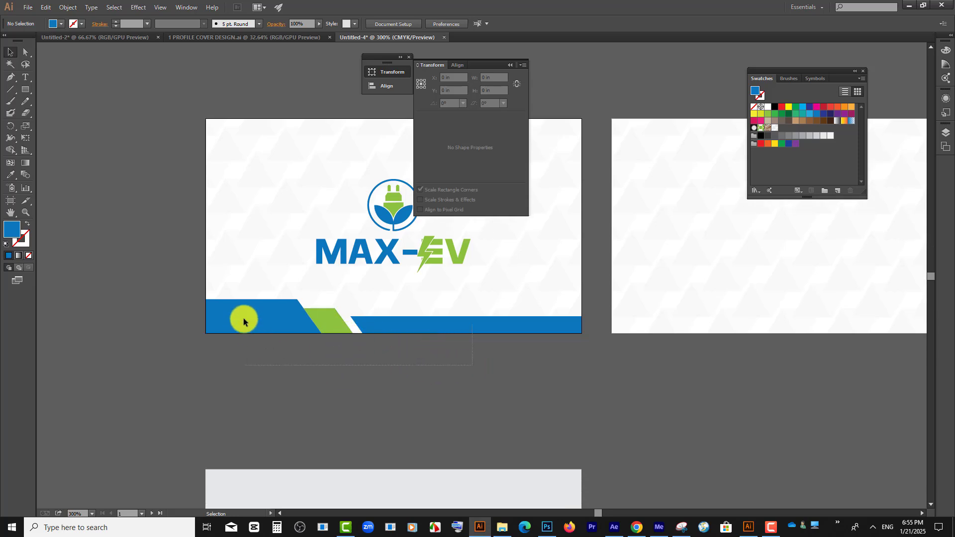
click(240, 308)
scroll(241, 310, down, 1)
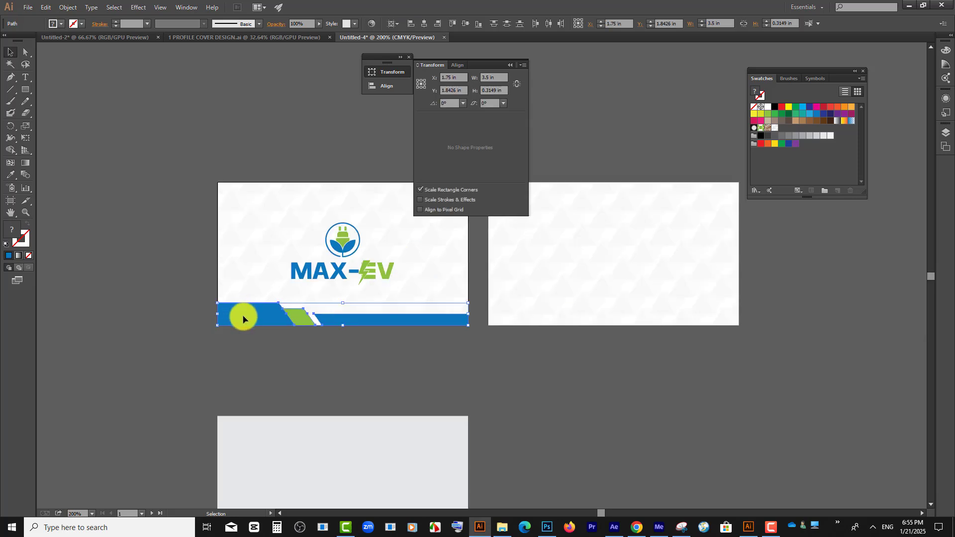
drag(243, 319, 514, 332)
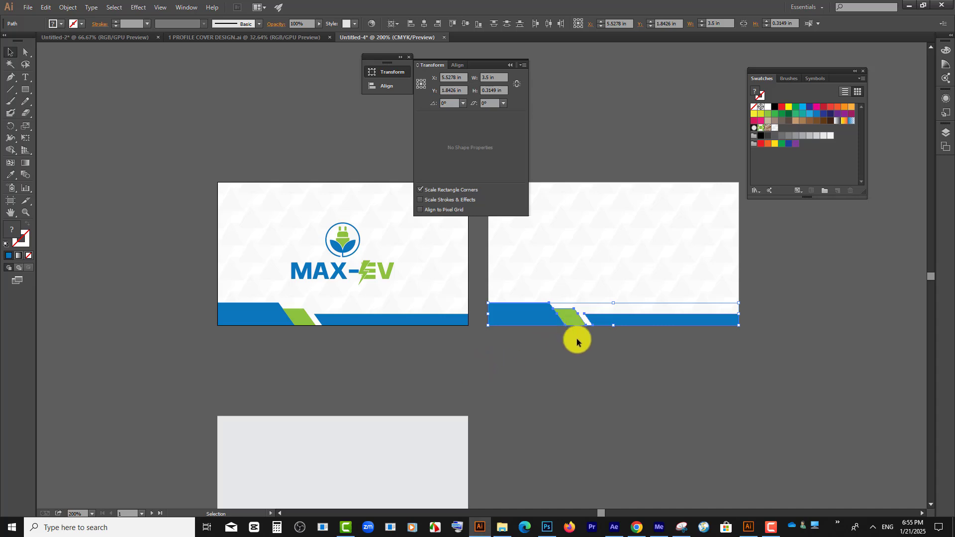
- Reflect the three strip shapes on the second artboard across the vertical axis
right_click(535, 313)
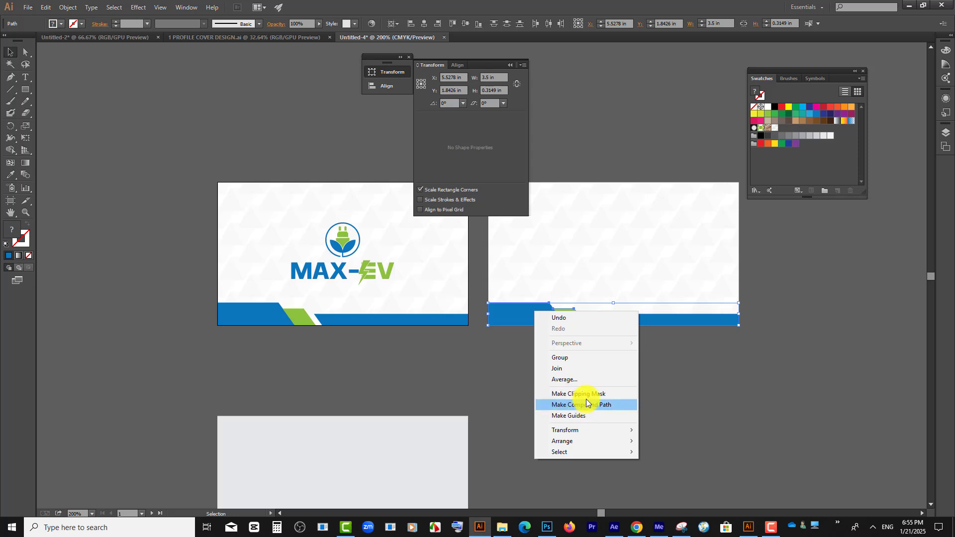
mouse_move(572, 430)
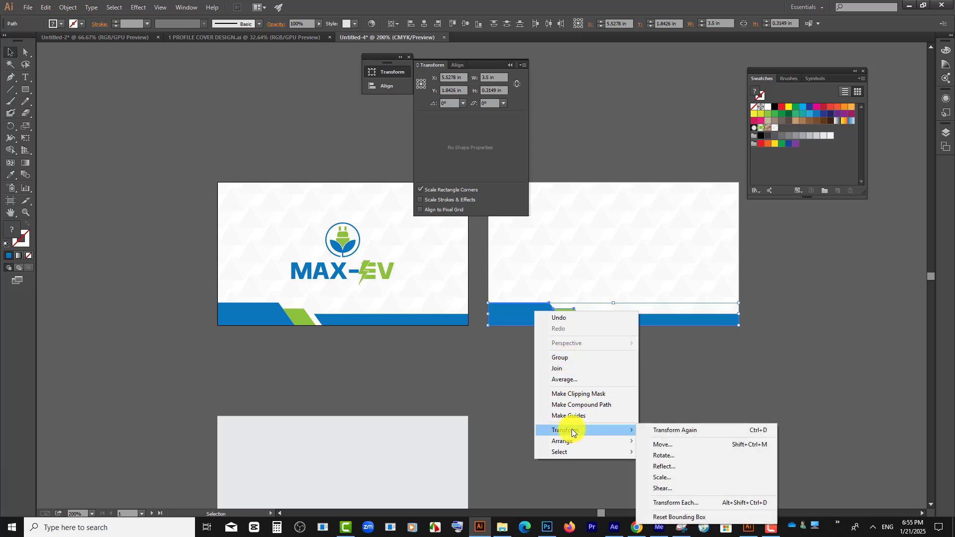
click(668, 462)
drag(523, 181, 817, 323)
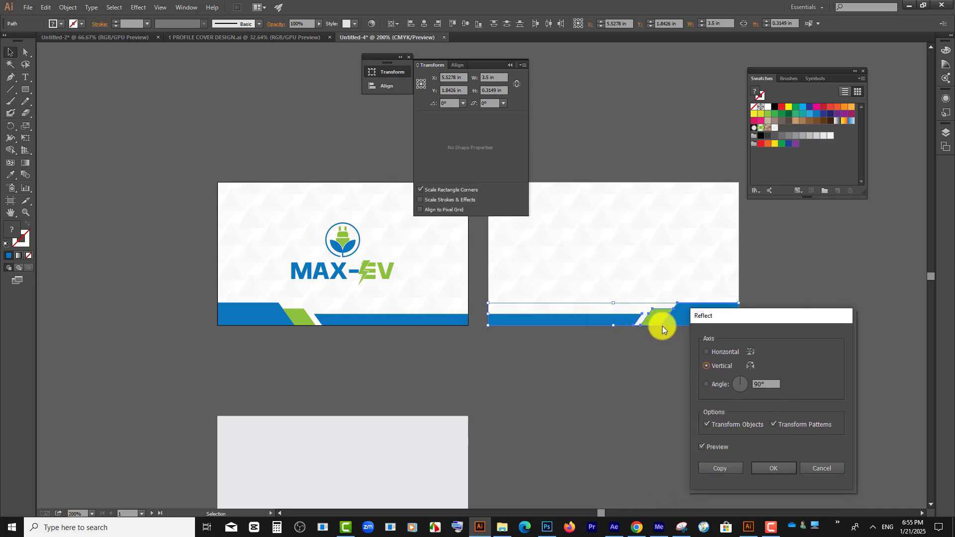
drag(748, 320, 813, 305)
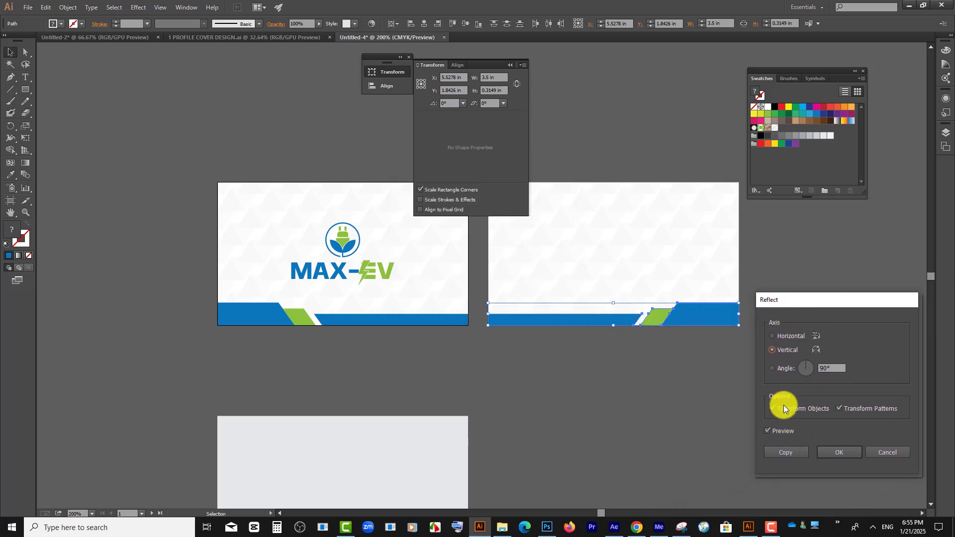
click(852, 454)
click(753, 401)
- Examine the mirrored strip on the second artboard beside the front card
scroll(753, 402, down, 2)
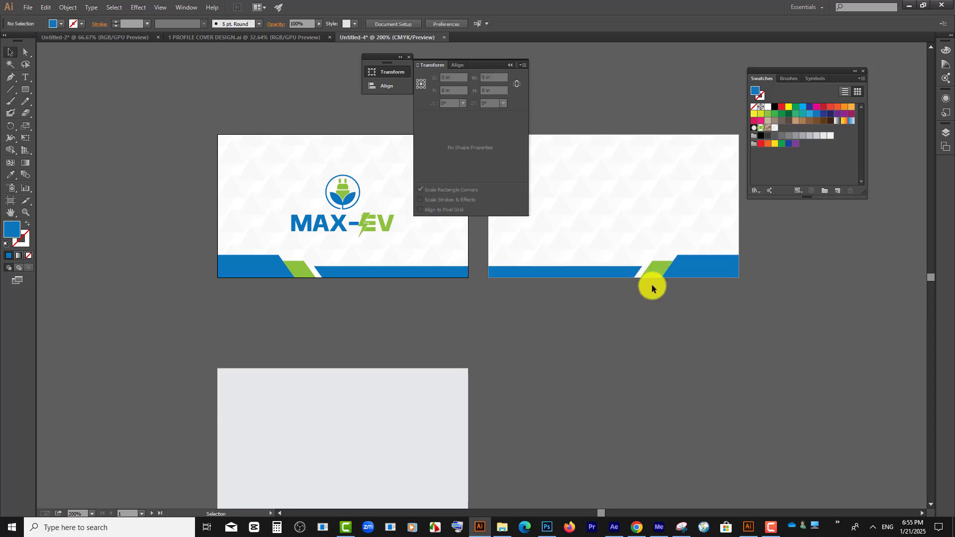
scroll(647, 279, up, 1)
click(640, 271)
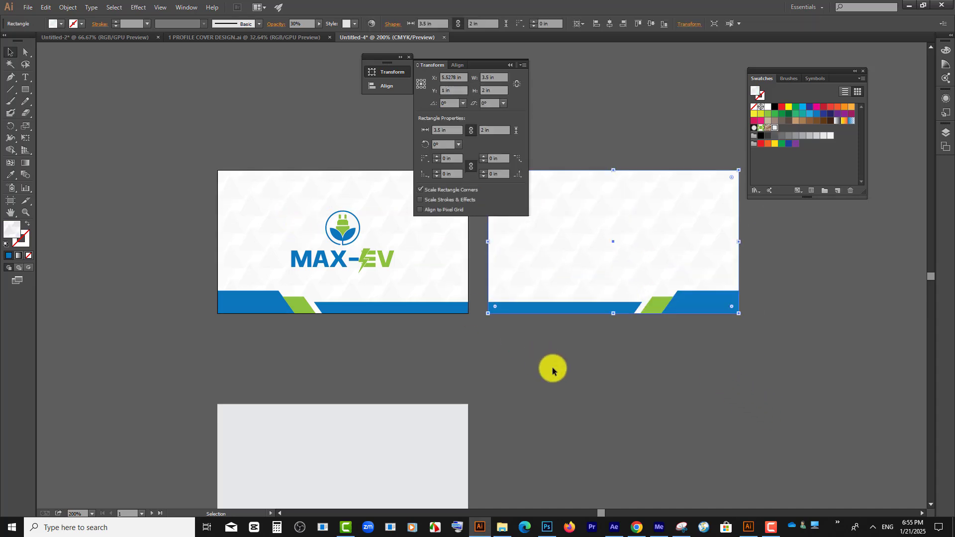
scroll(647, 375, up, 1)
click(683, 375)
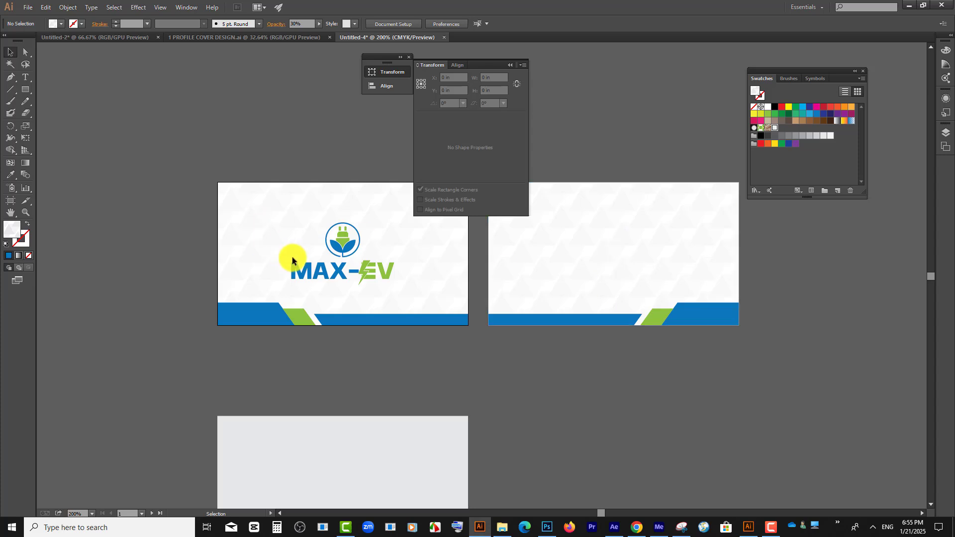
scroll(291, 257, up, 1)
click(511, 66)
scroll(465, 252, up, 2)
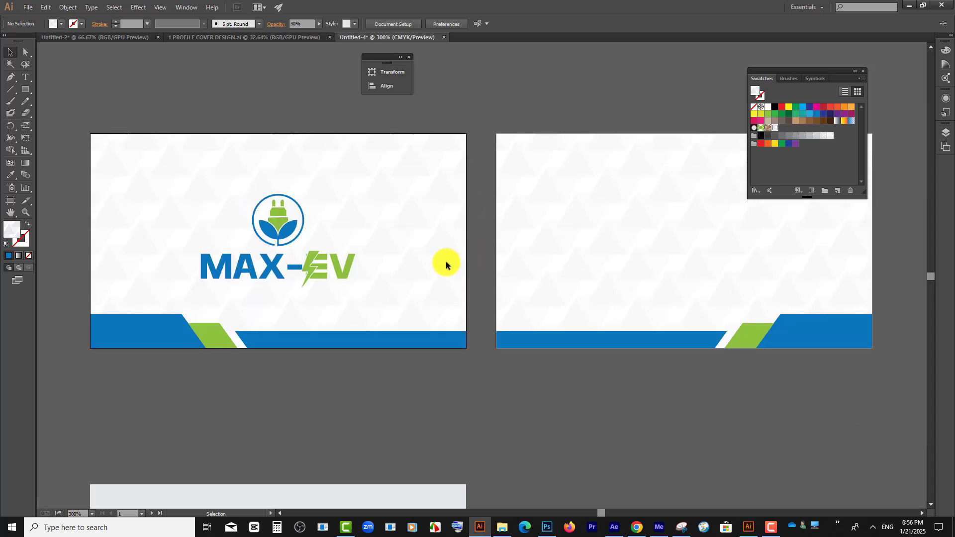
scroll(430, 269, up, 1)
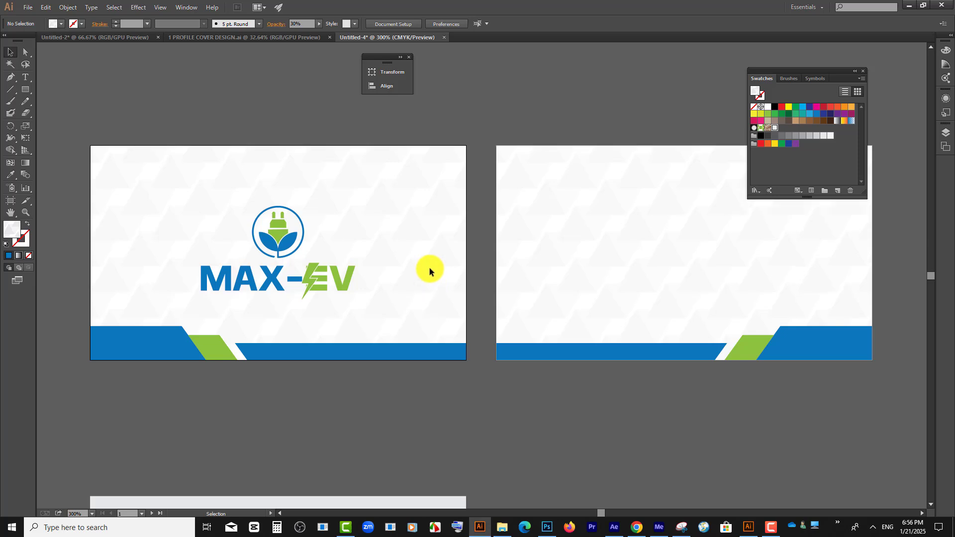
scroll(330, 316, down, 1)
scroll(730, 289, up, 1)
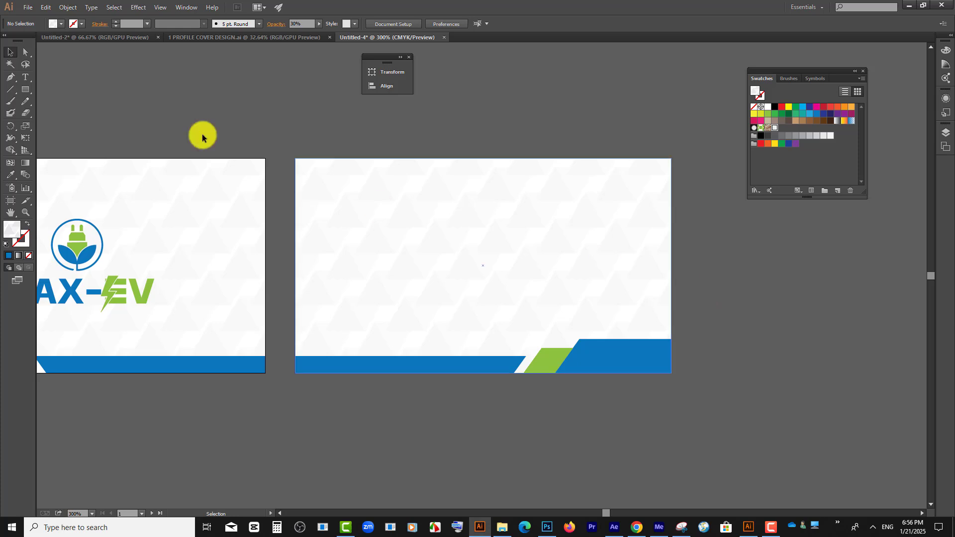
- Draw a thin rectangle about 3.03 × 0.01 in across the second artboard's upper part and fill it with the green sampled from the logo's plug
click(20, 90)
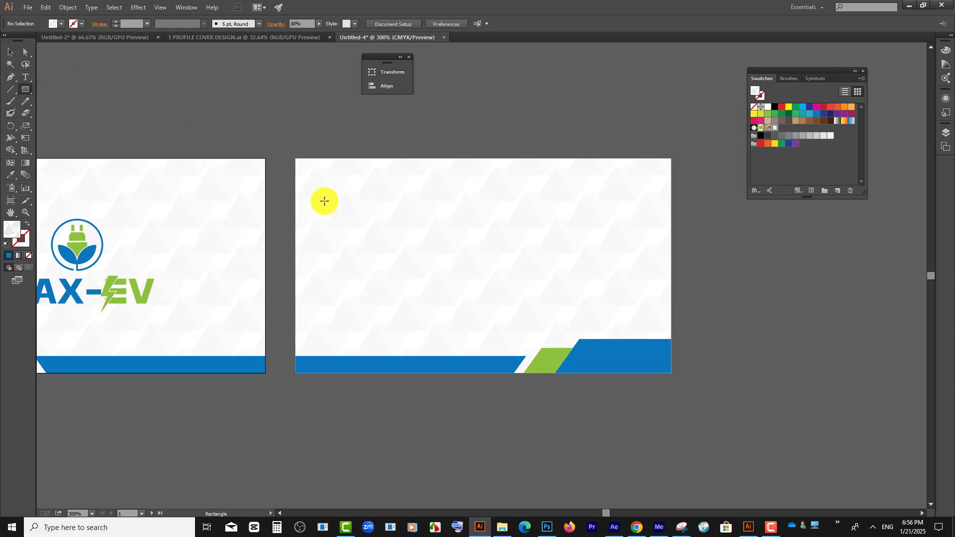
drag(323, 204, 648, 203)
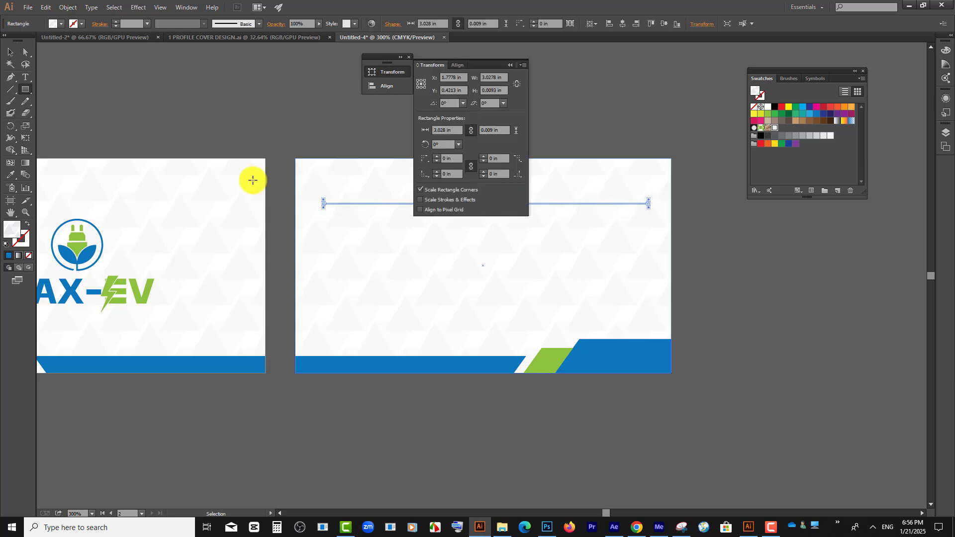
click(11, 175)
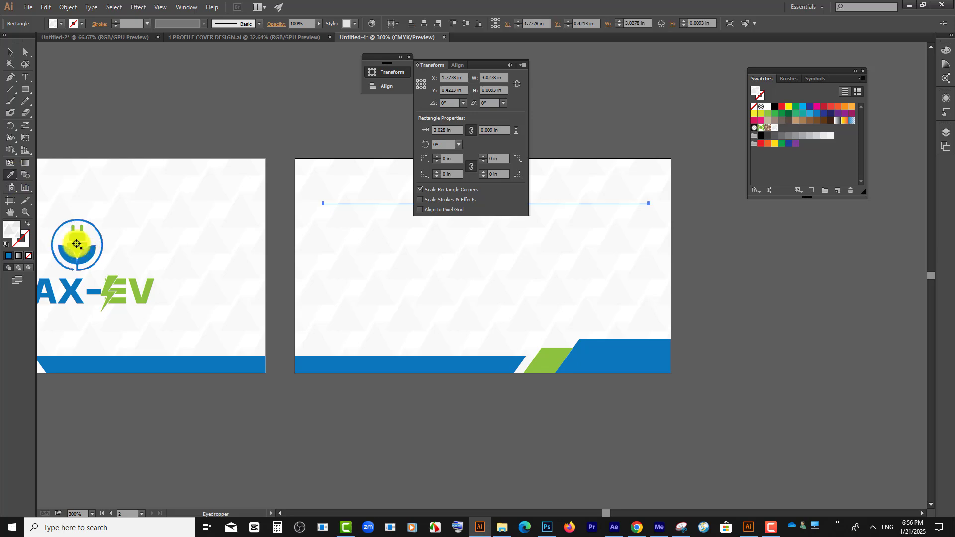
click(79, 237)
click(11, 51)
click(362, 399)
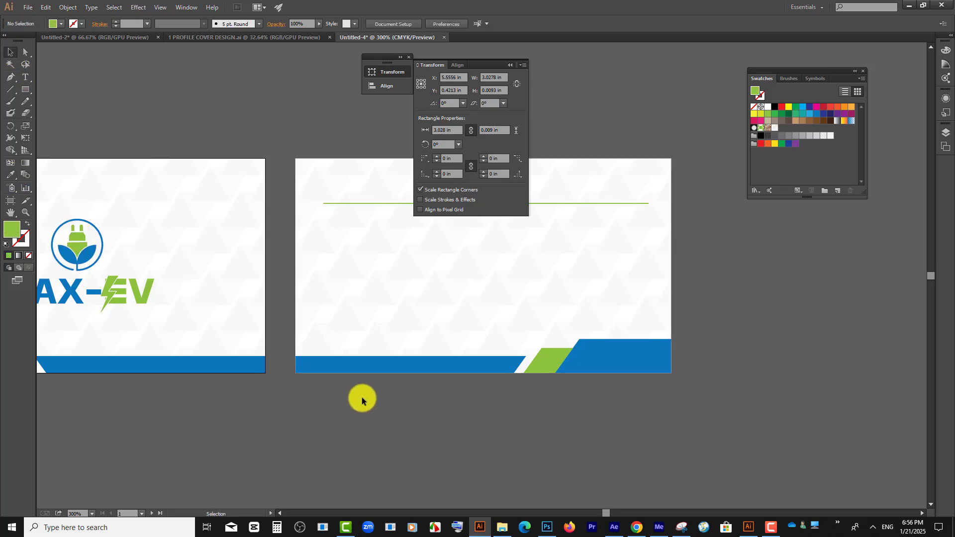
- Add the cardholder's full name in capitals above the right half of the green line
scroll(510, 395, up, 2)
scroll(510, 397, up, 1)
click(25, 77)
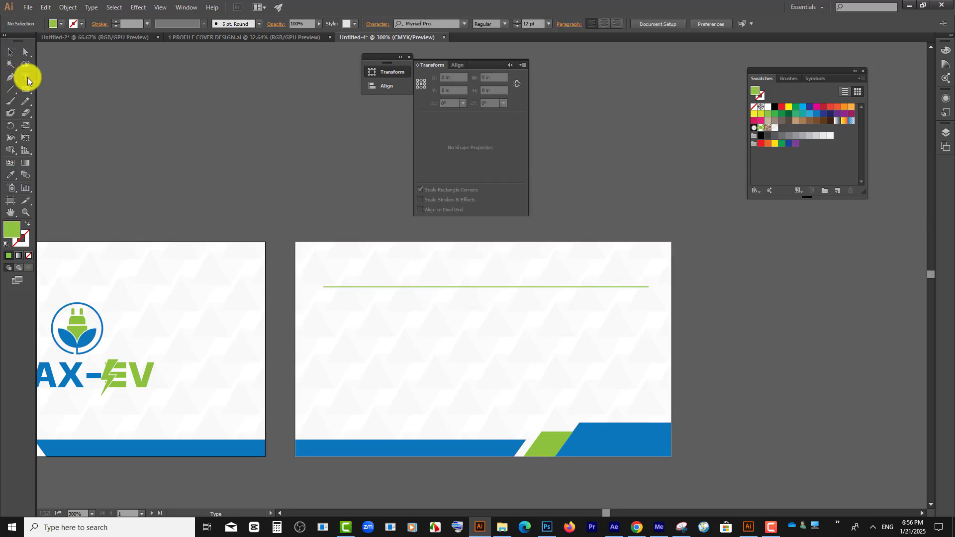
scroll(477, 251, down, 1)
click(489, 254)
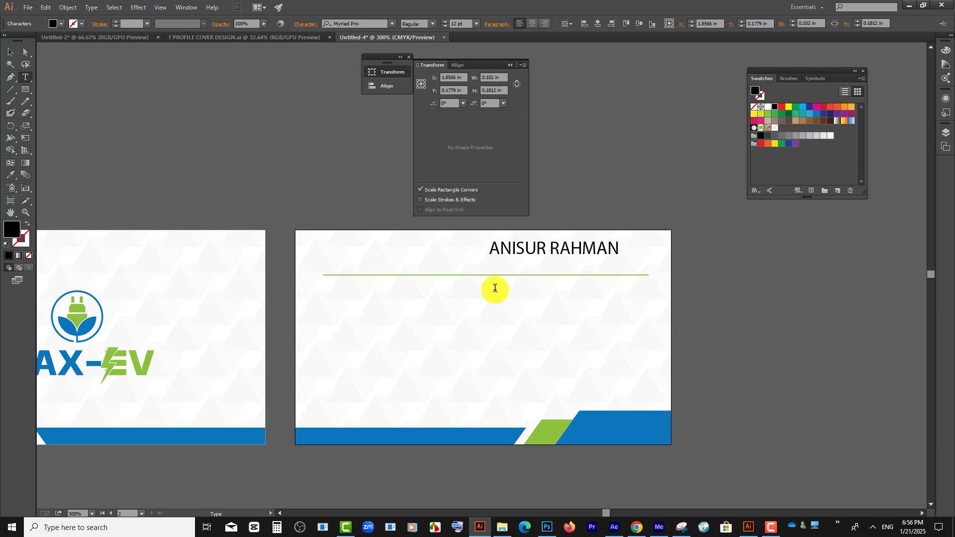
click(11, 52)
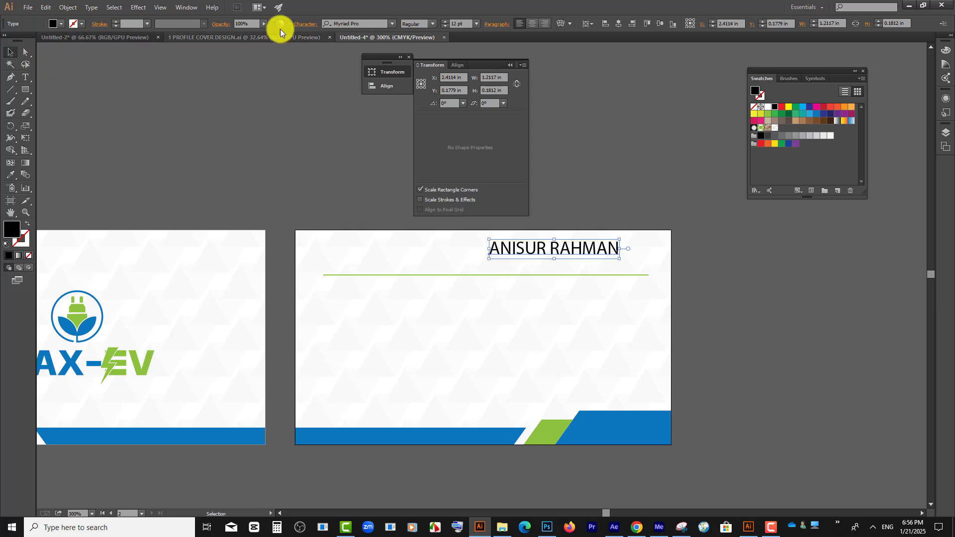
- Set the name text's font to Montserrat Medium
click(352, 19)
text(MONT)
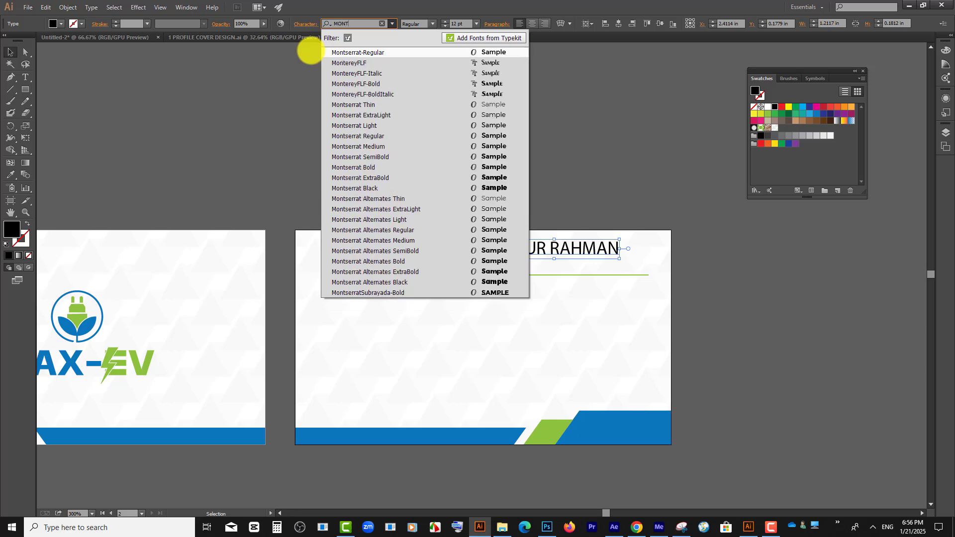
click(382, 147)
- Duplicate the name text below the green line and replace its wording with MOTION GRAPHICS DESIGNER
drag(570, 262, 540, 324)
scroll(553, 256, up, 2)
double_click(539, 324)
key(ctrl+a)
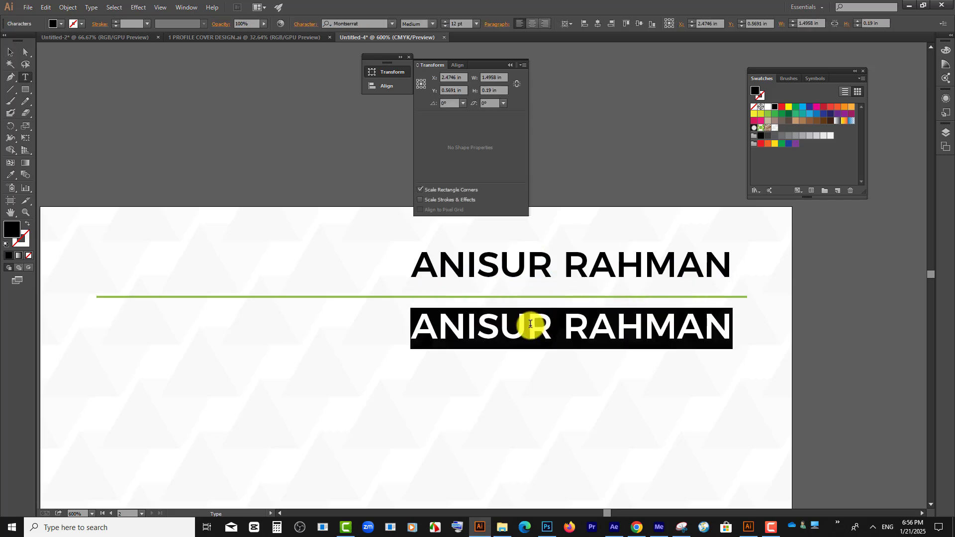
text(GRA)
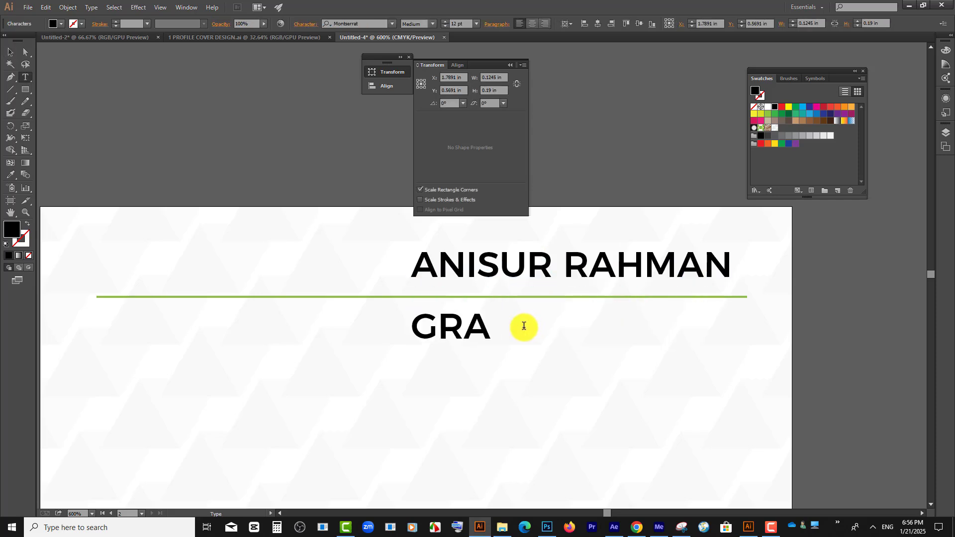
text(TION GRAPHICS)
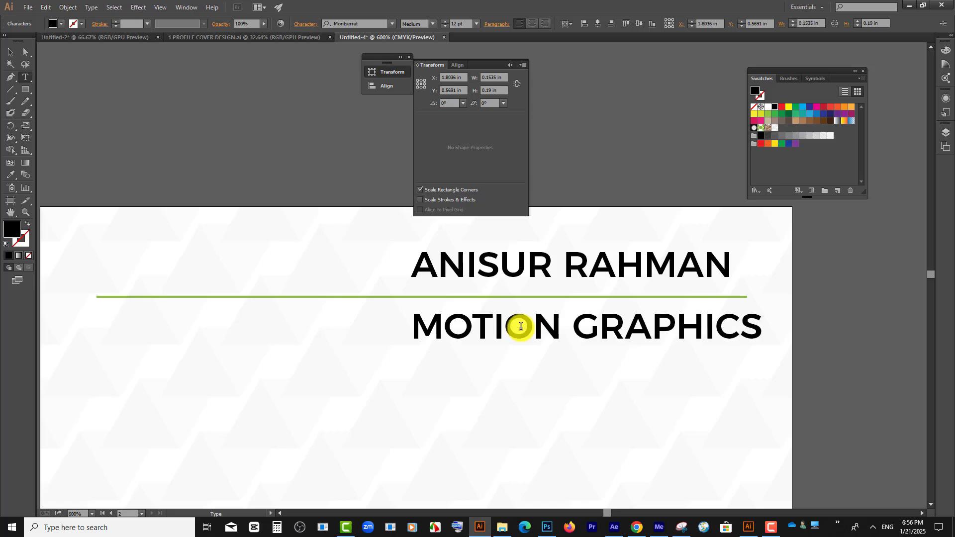
text(NER)
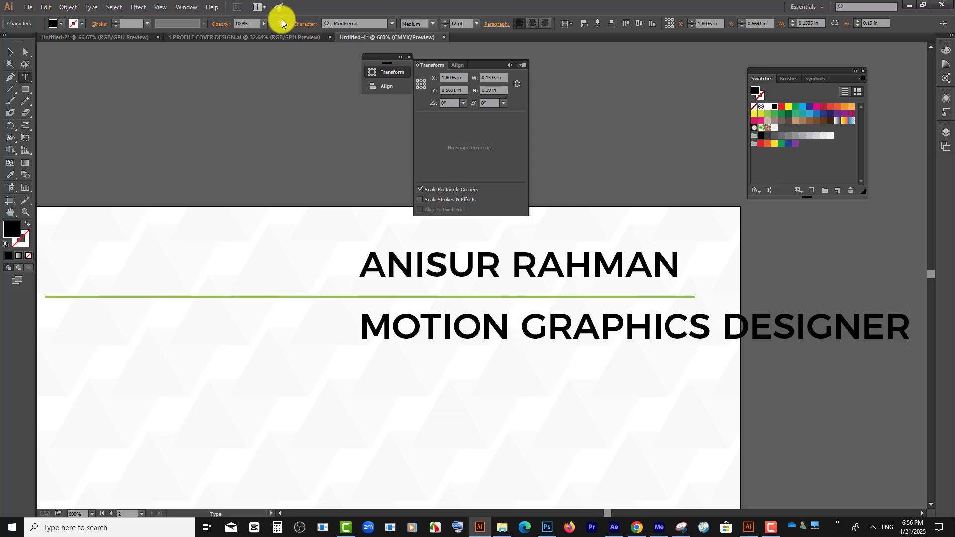
- Set the job title to 10 pt in the Montserrat Light weight
click(11, 52)
click(476, 23)
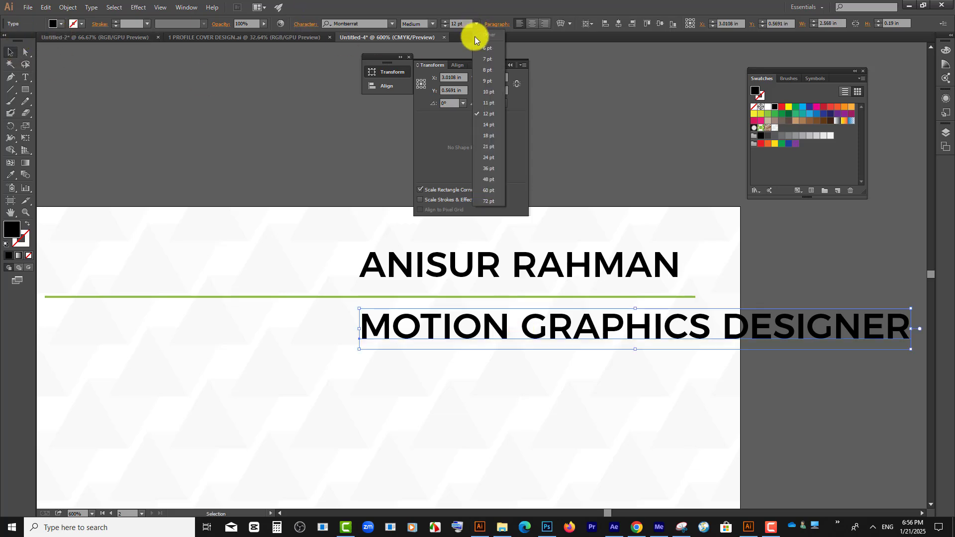
click(485, 91)
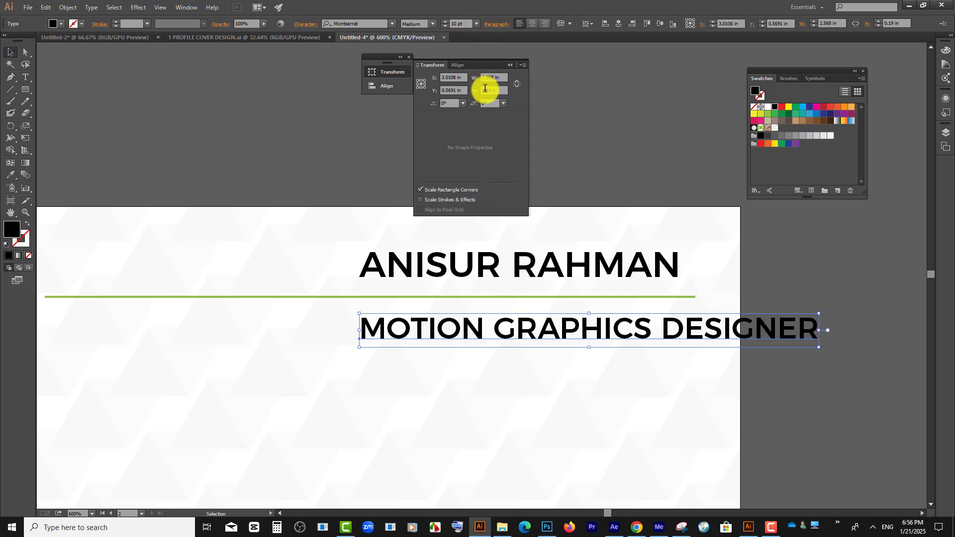
click(431, 24)
click(422, 65)
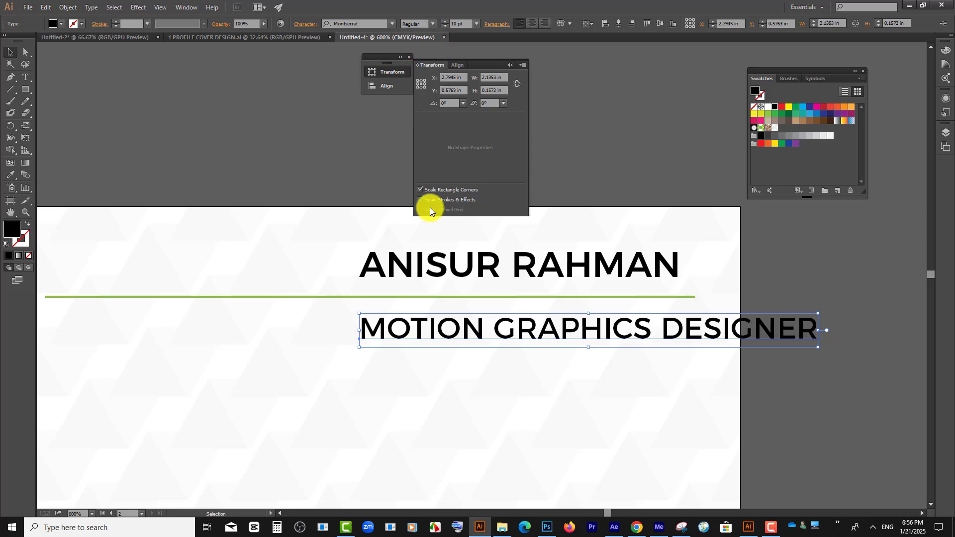
click(429, 24)
click(422, 56)
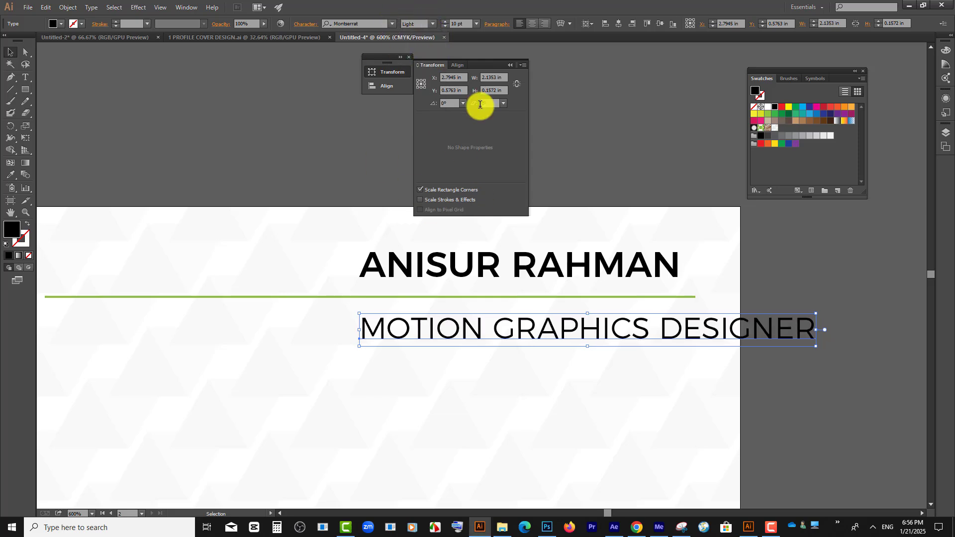
- Scale the job title to about 7.16 pt and place it just under the green line, left-aligned with the name
drag(807, 329, 547, 315)
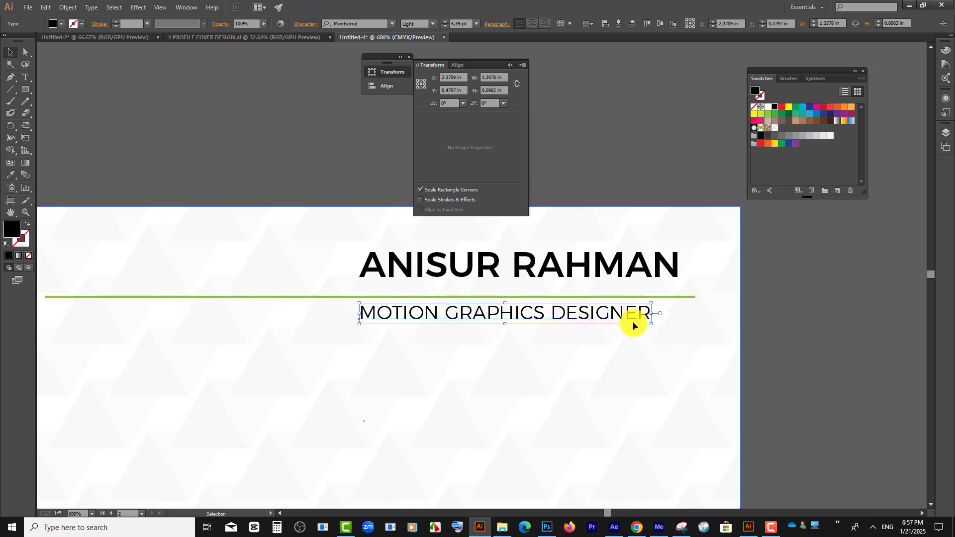
drag(654, 313, 686, 315)
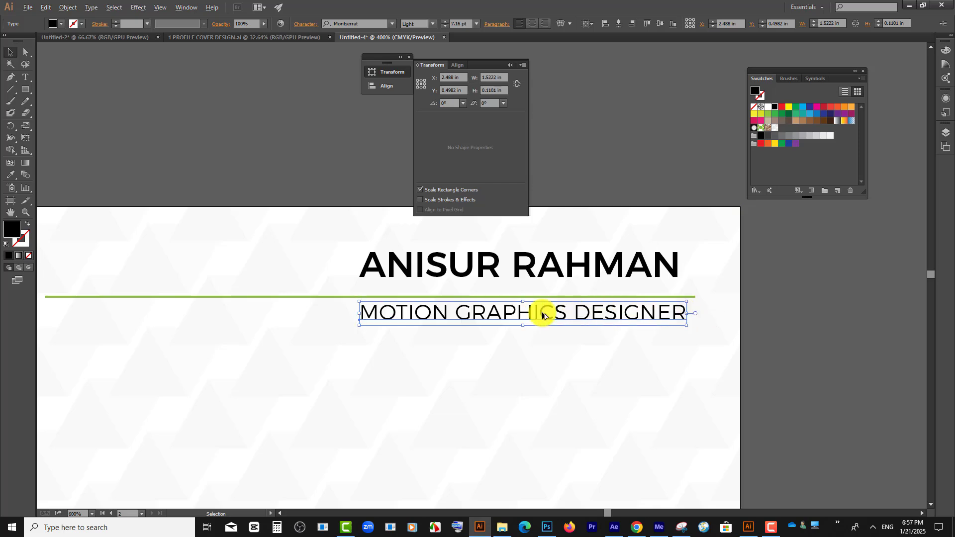
alt+scroll(543, 313, down, 2)
click(691, 367)
scroll(689, 371, down, 1)
scroll(690, 371, down, 1)
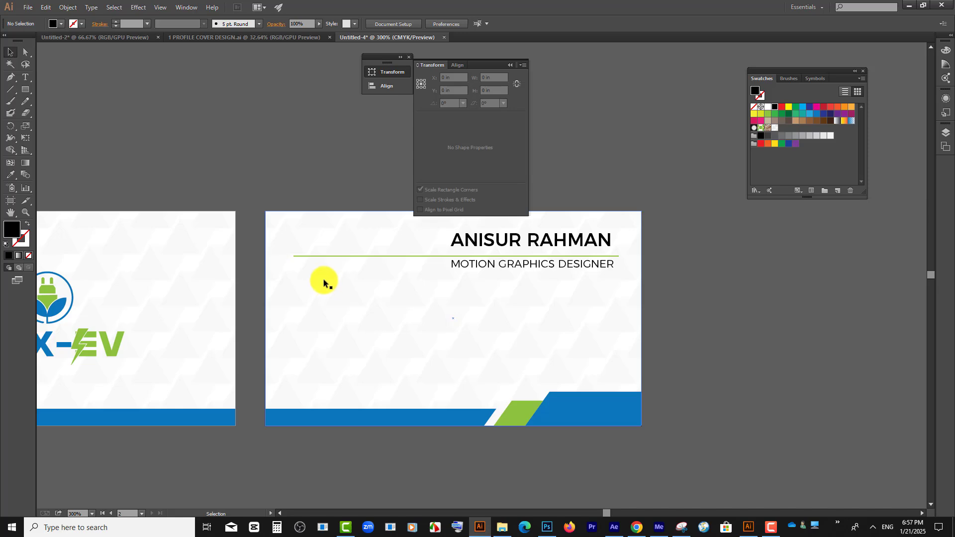
- Switch to Chrome and open the Font Awesome icon library at fontawesome.com/icons in a new tab
mouse_move(638, 527)
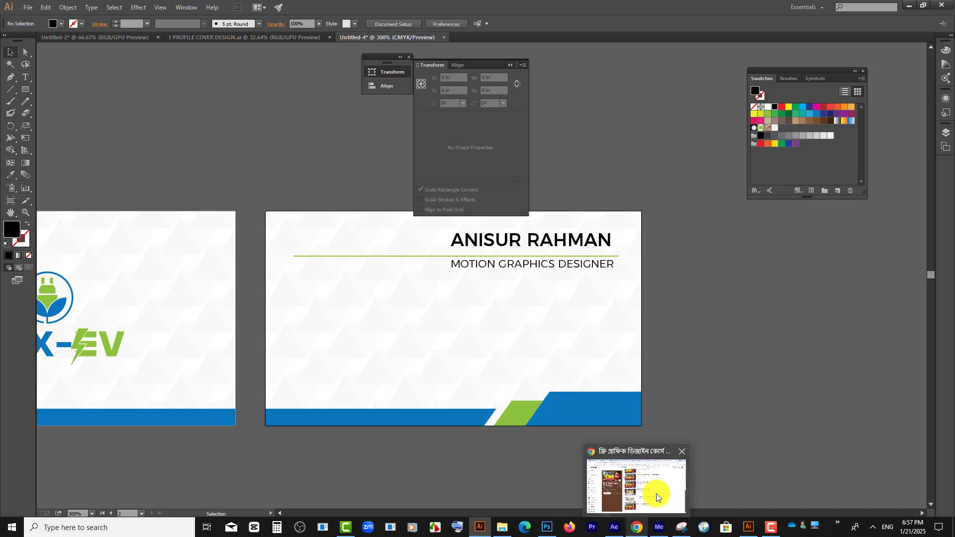
click(656, 493)
click(852, 10)
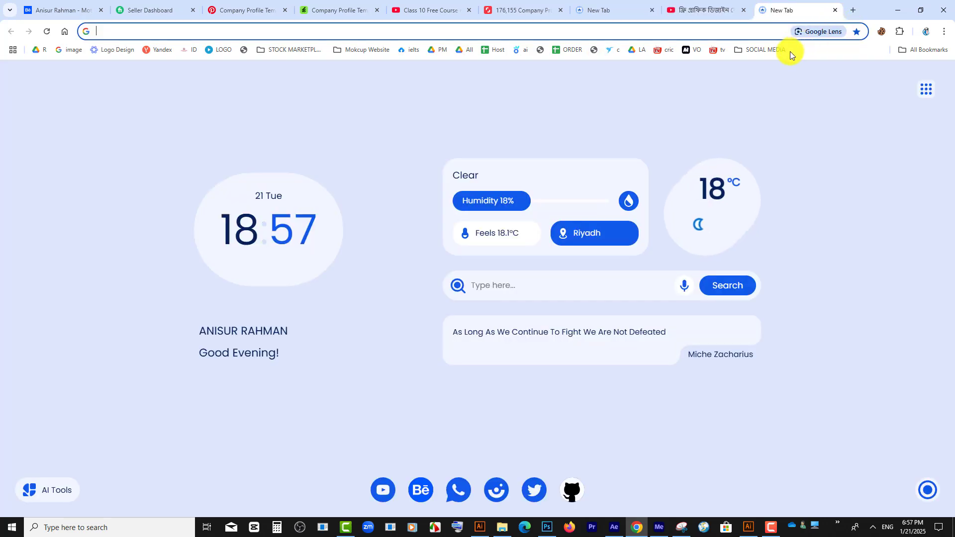
text(FO)
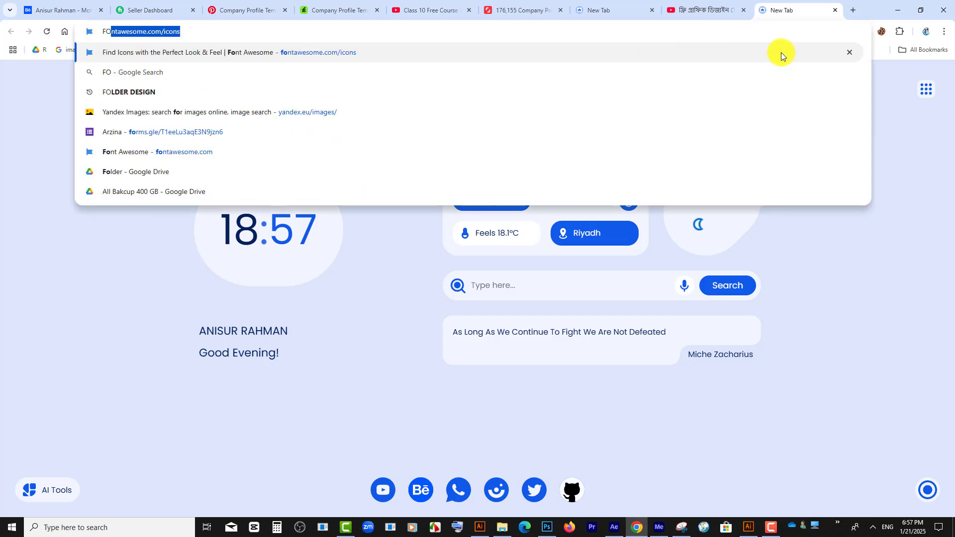
key(BackSpace)
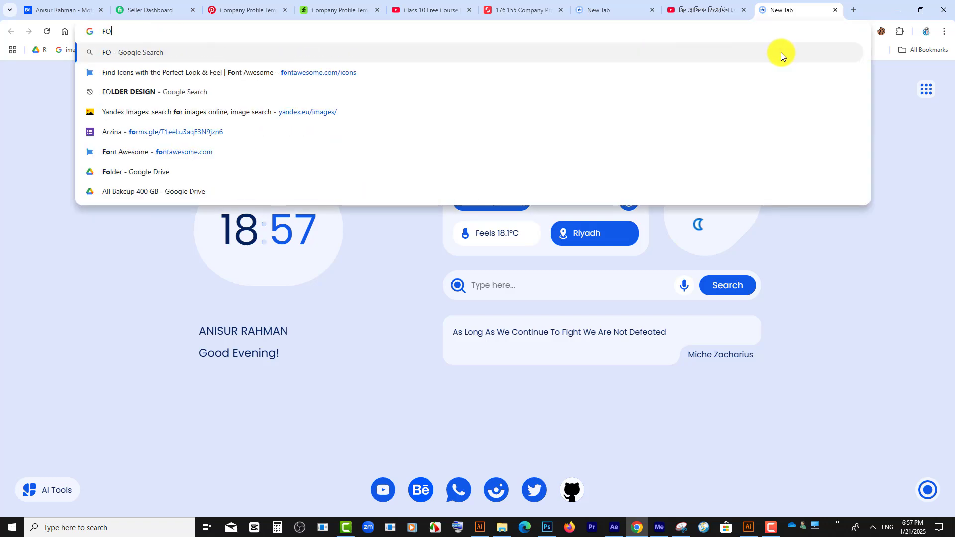
click(184, 147)
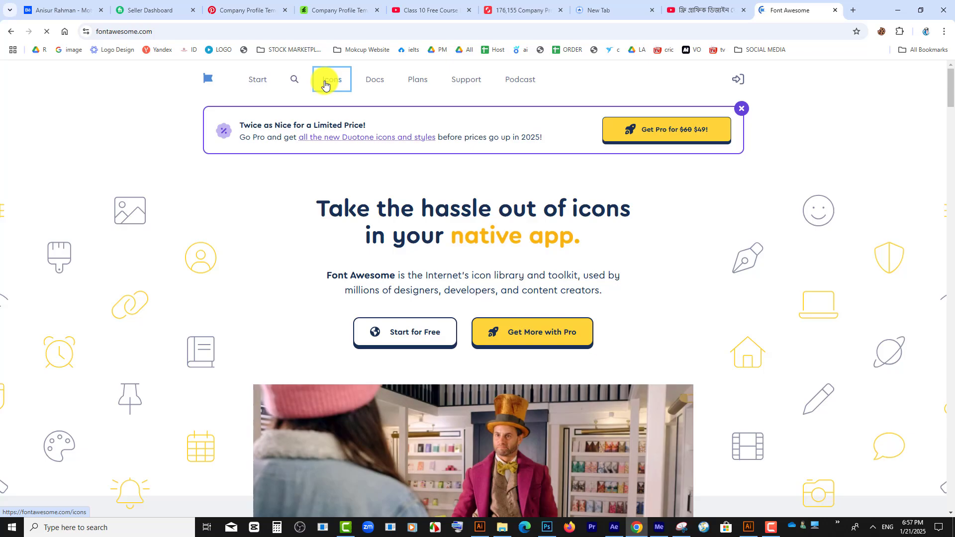
click(325, 86)
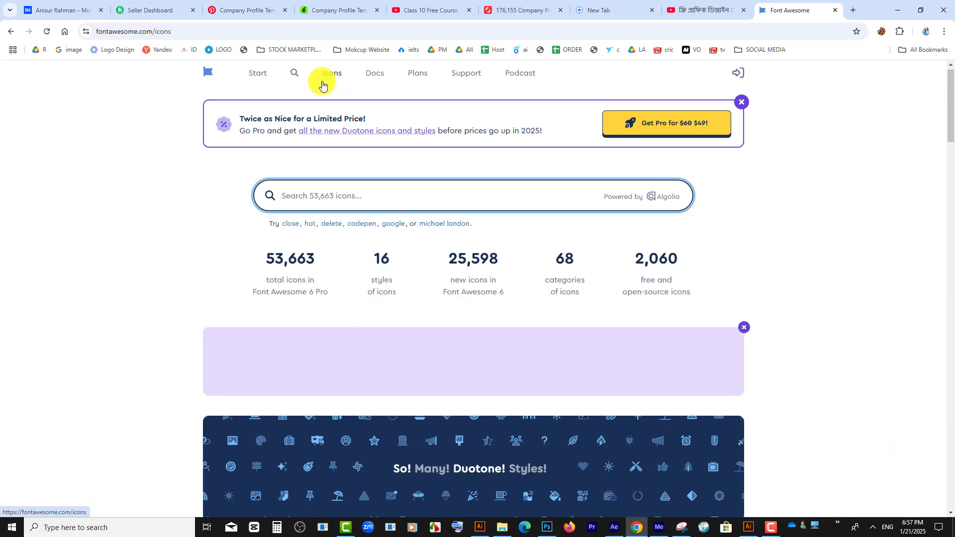
- Browse the Font Awesome icon styles and open the Solid style of the Classic pack
scroll(321, 87, down, 15)
scroll(317, 109, down, 11)
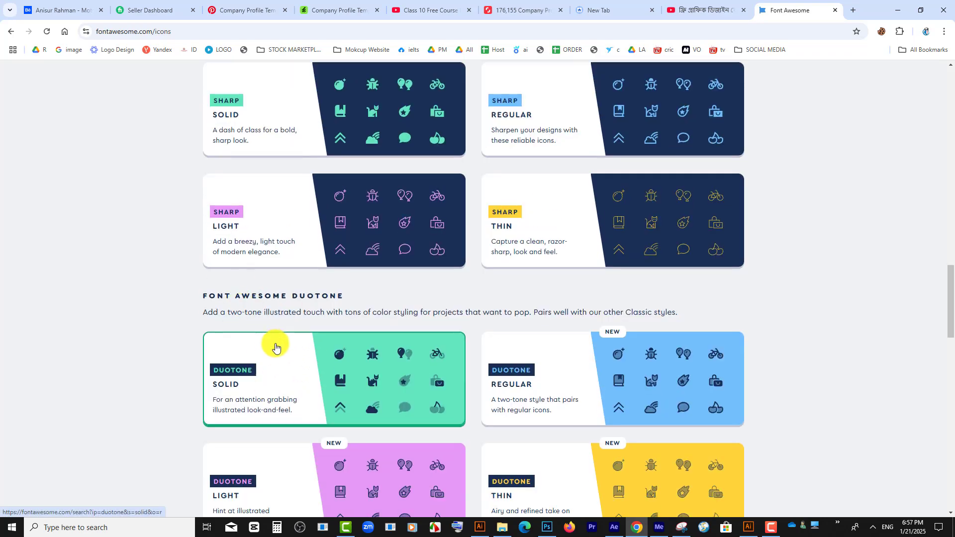
scroll(312, 324, down, 11)
scroll(355, 332, down, 4)
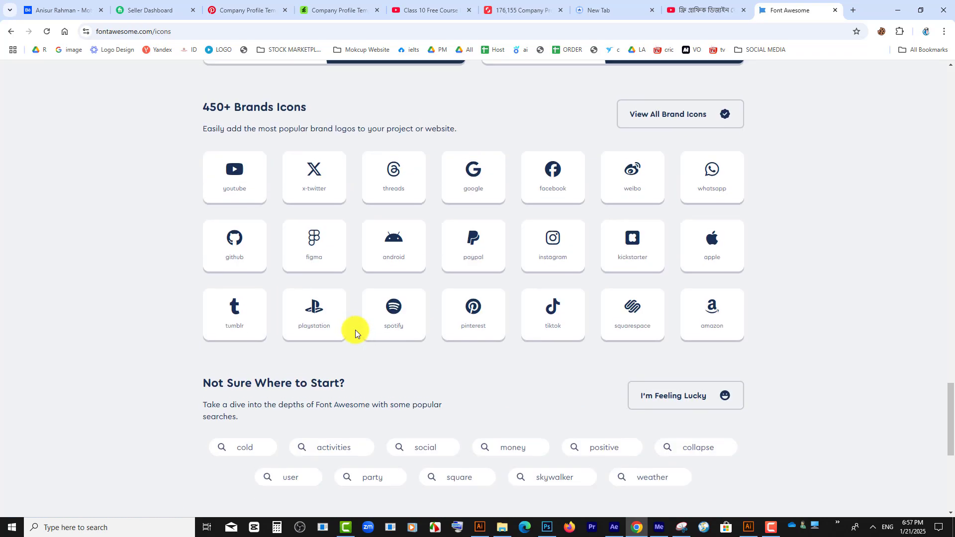
scroll(356, 329, up, 20)
scroll(366, 326, up, 2)
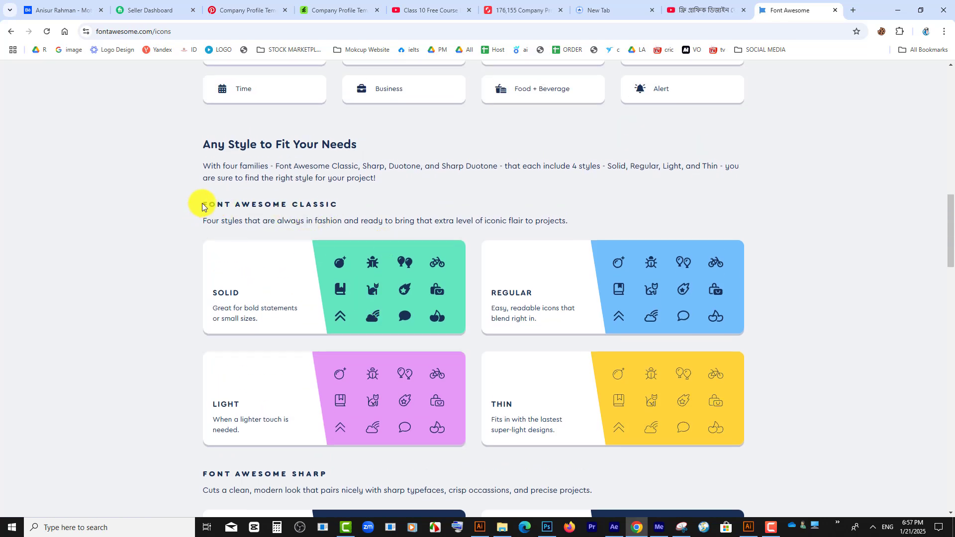
drag(202, 207, 387, 205)
scroll(269, 319, down, 2)
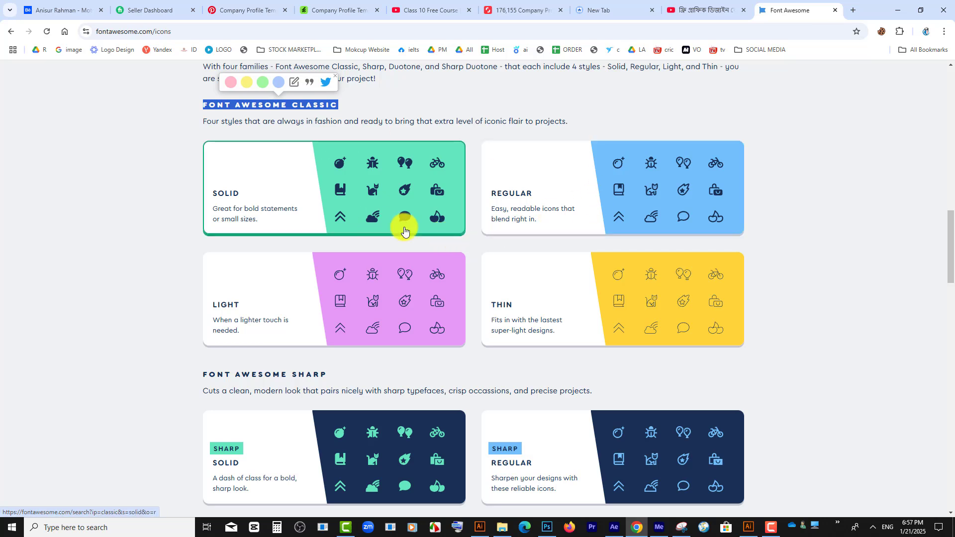
click(357, 194)
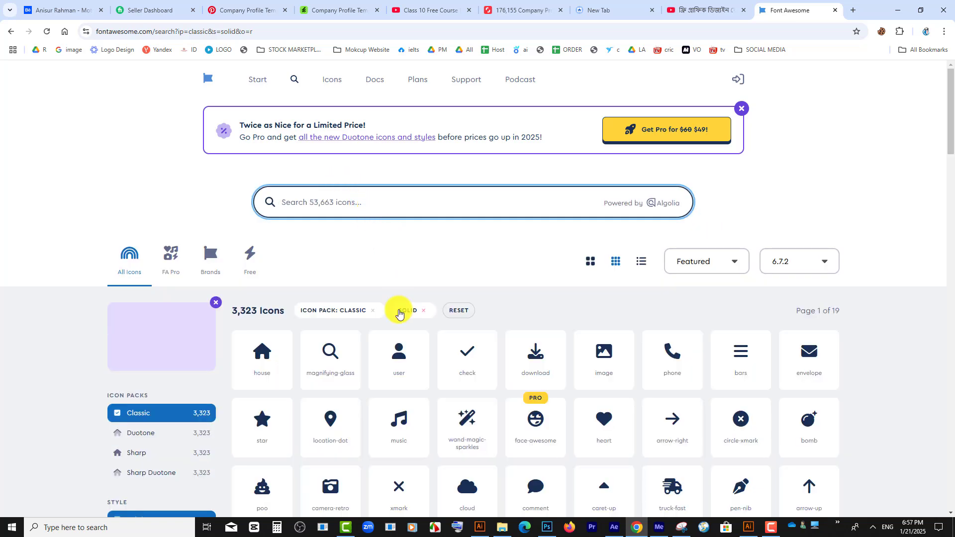
- Search the Classic Solid icons for PHONE and open the plain phone icon's details
click(404, 212)
text(PHONE)
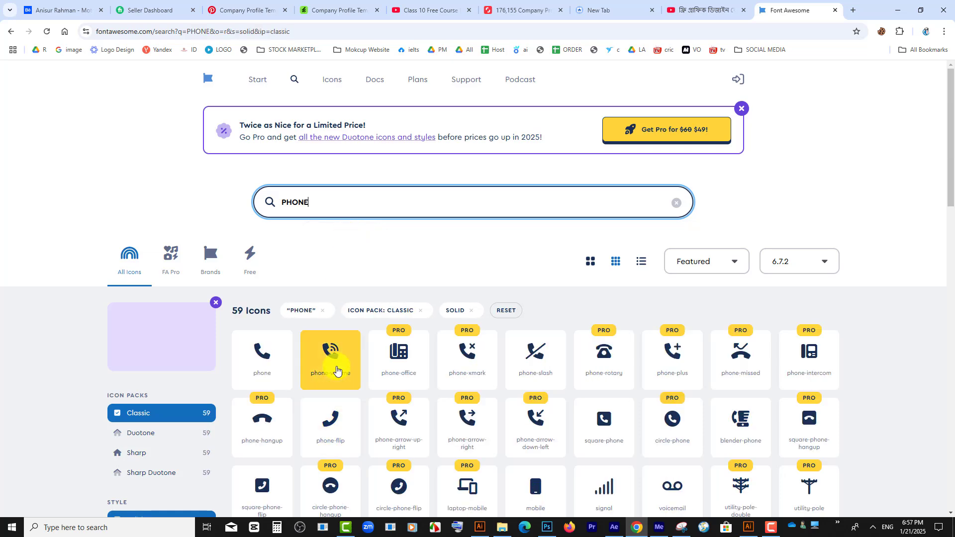
scroll(336, 371, down, 2)
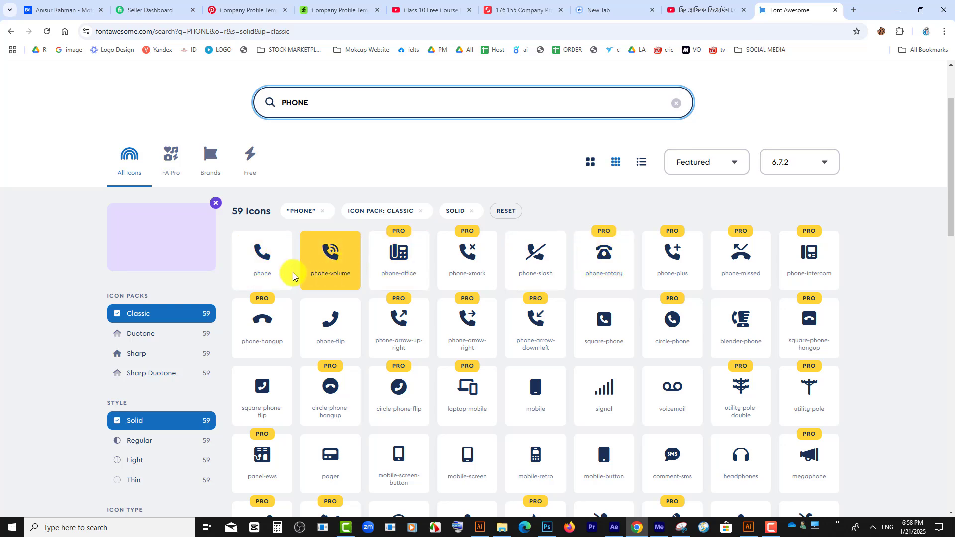
click(257, 264)
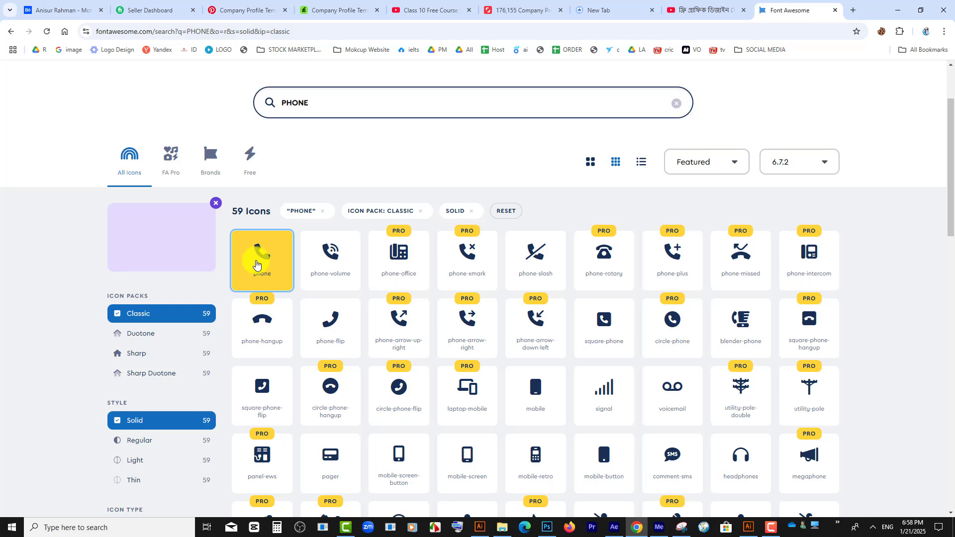
click(256, 264)
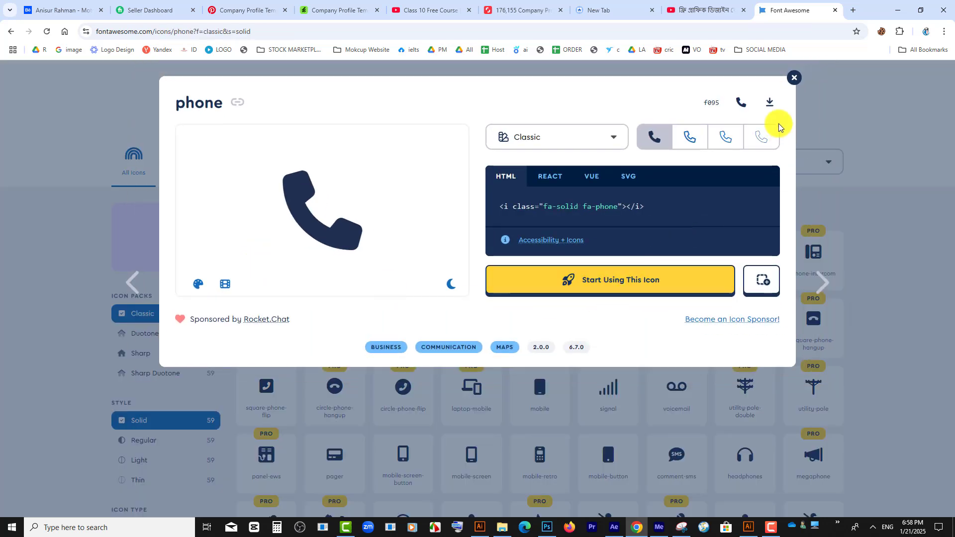
- Download the phone icon as phone-solid.svg into the SOFTBIT folder and show the file there
click(769, 106)
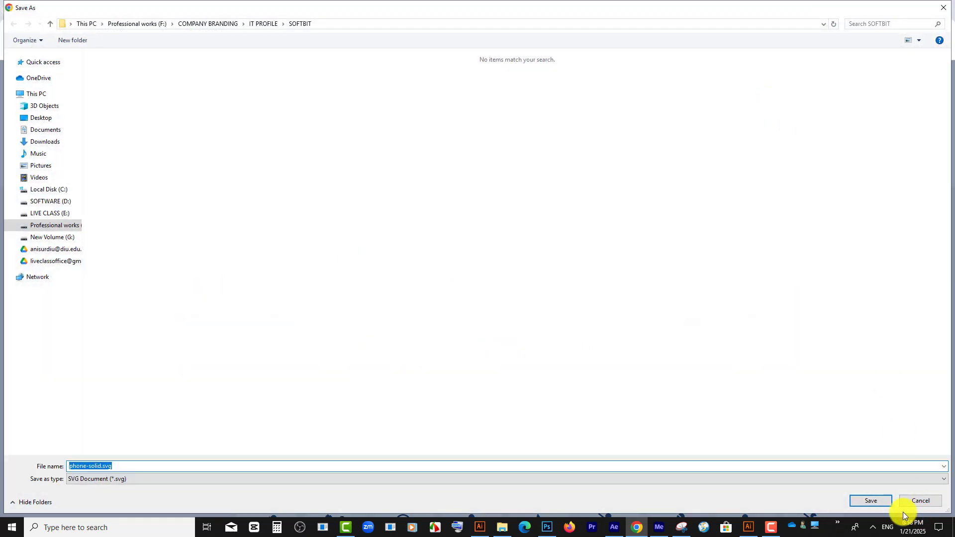
click(877, 501)
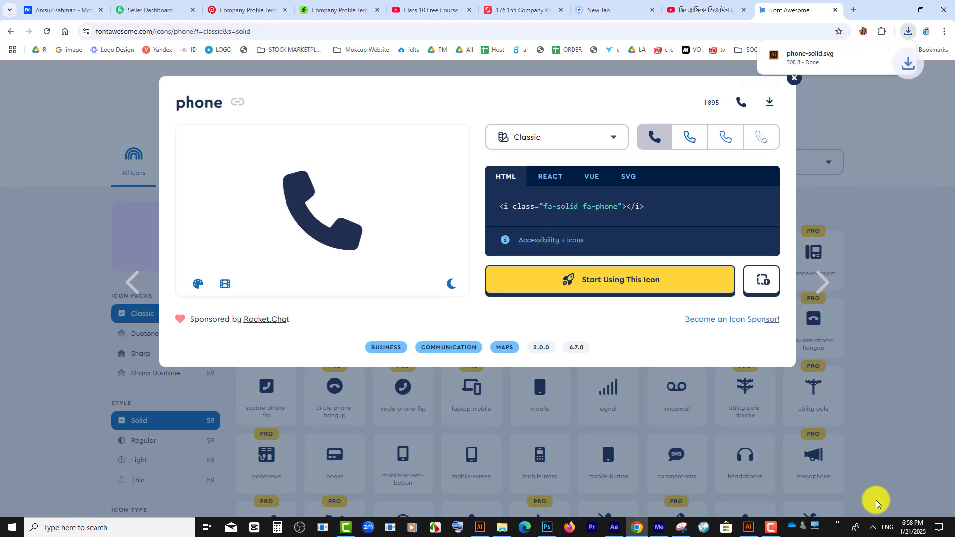
mouse_move(883, 57)
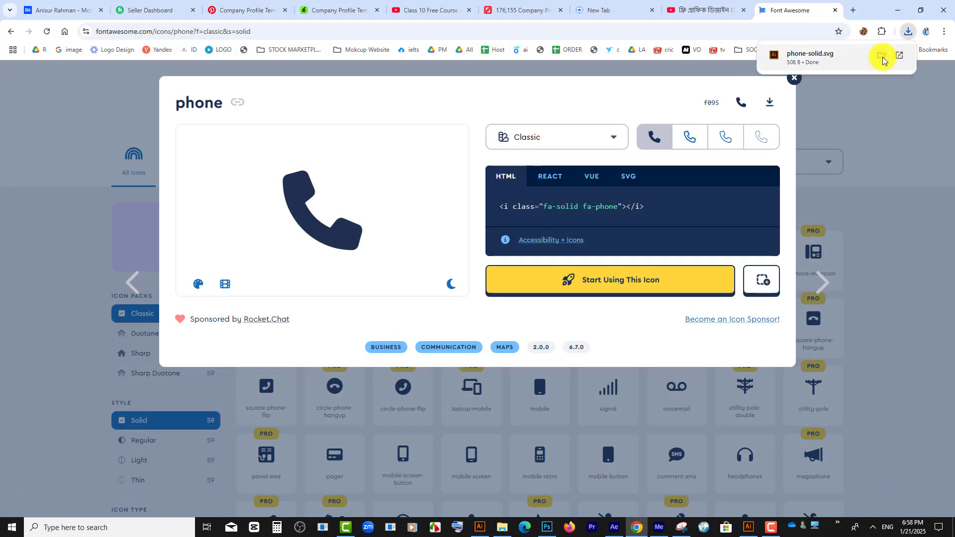
click(883, 56)
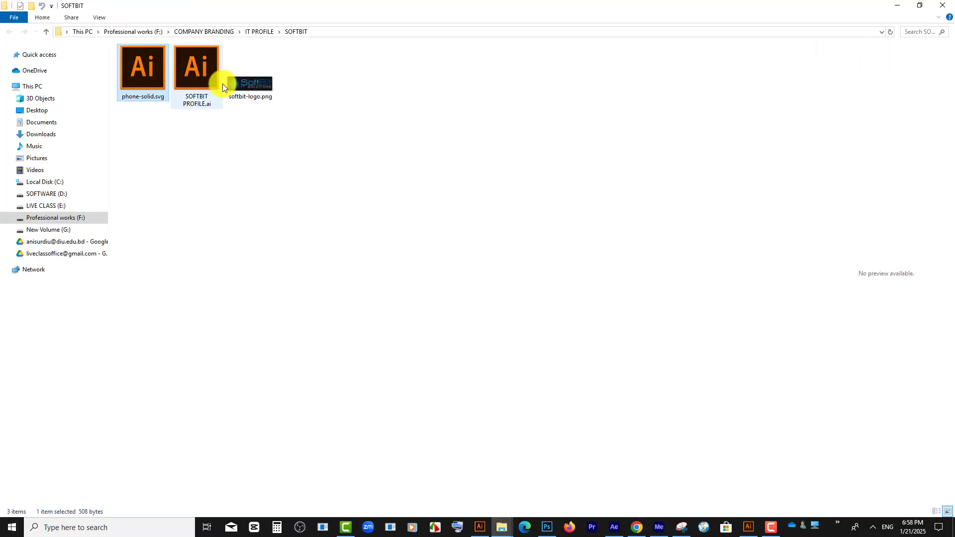
- Open phone-solid.svg from the SOFTBIT folder as a document in Illustrator
right_click(138, 83)
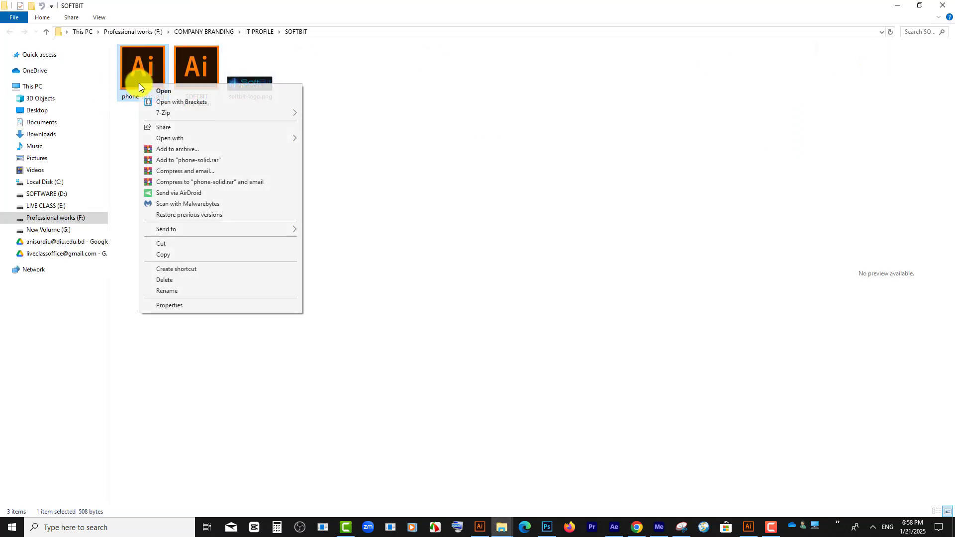
mouse_move(173, 140)
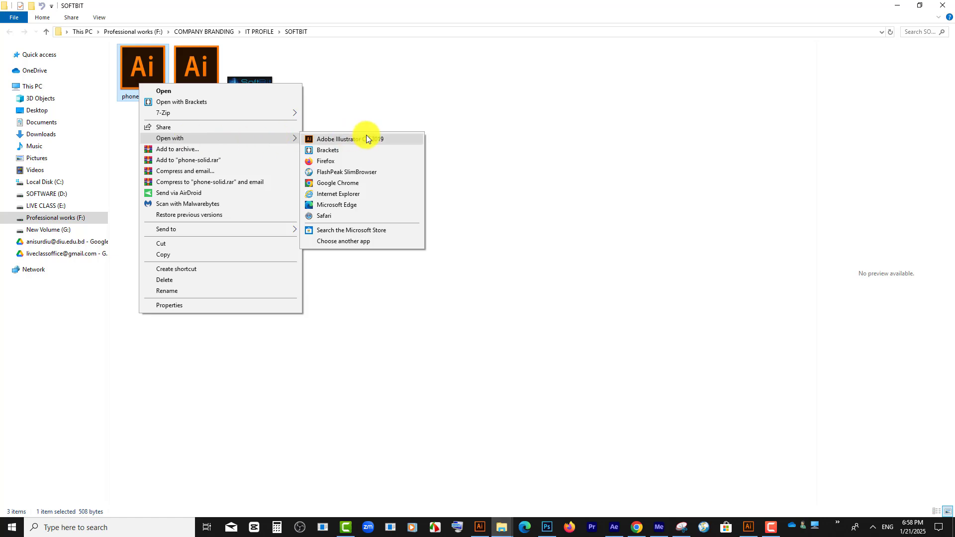
click(455, 122)
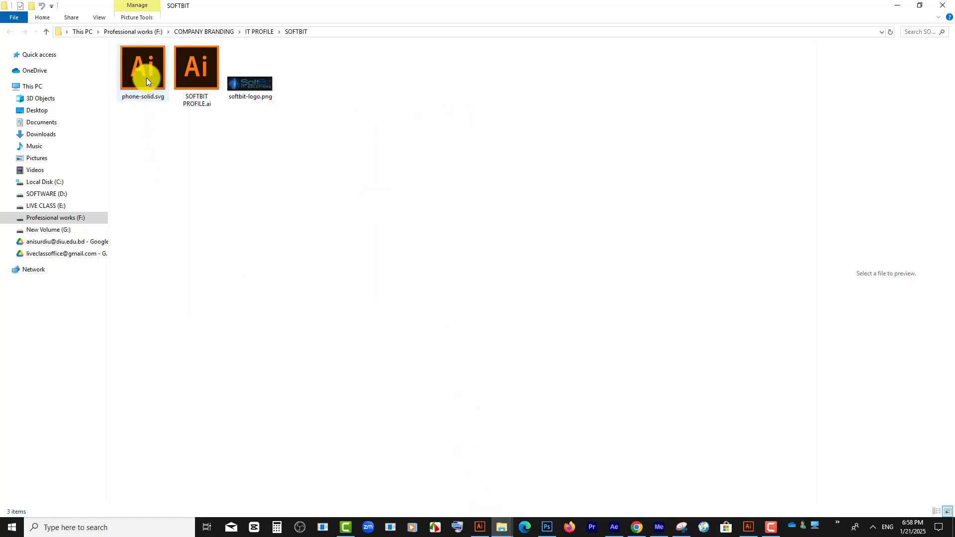
drag(146, 78, 605, 163)
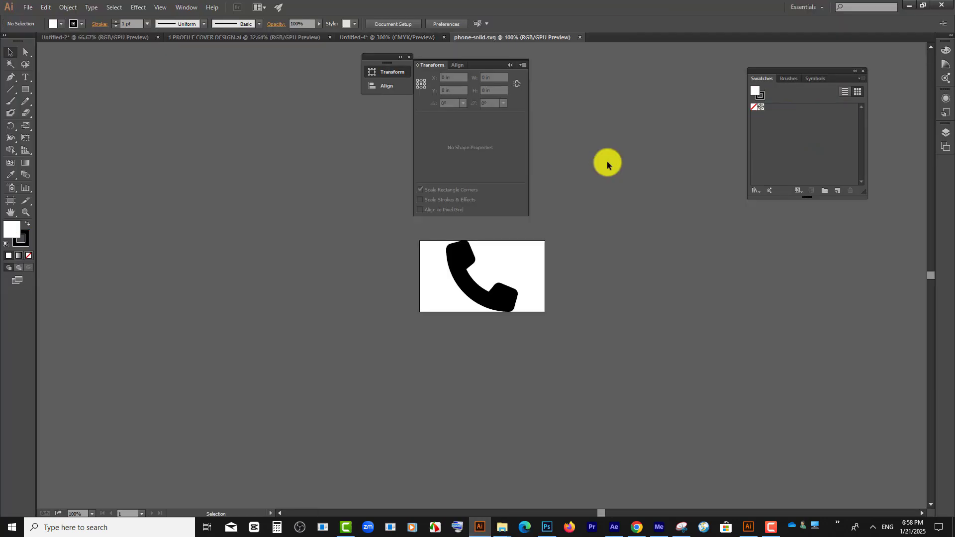
- Bring the phone icon onto the contact side of the Untitled-4 card, about 0.25 in wide, and recolour it with the logo's green
drag(486, 309, 344, 316)
drag(392, 122, 325, 308)
click(11, 175)
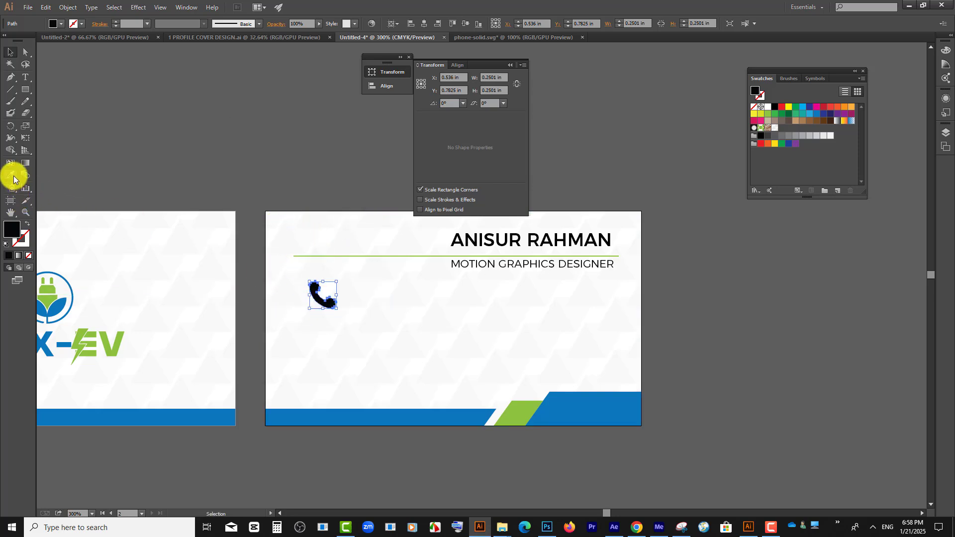
click(49, 291)
click(10, 52)
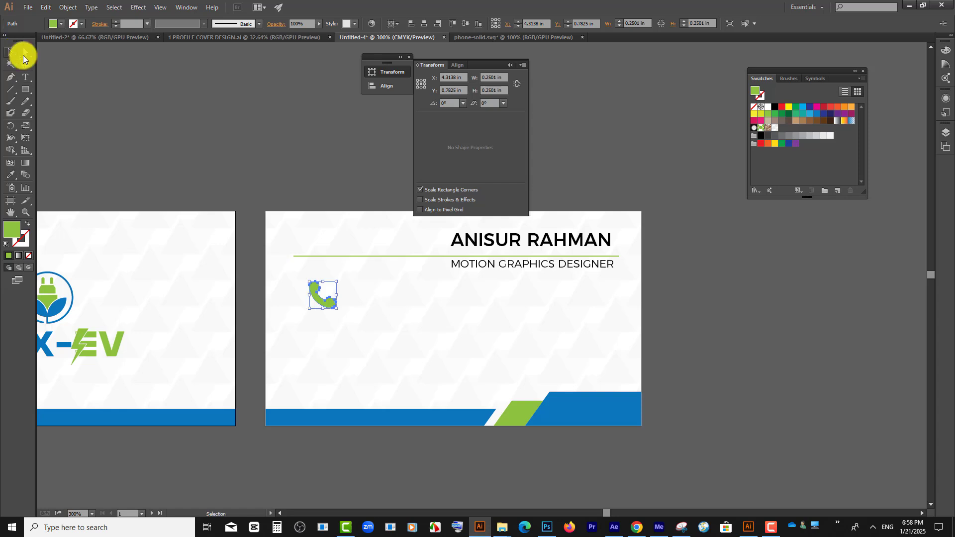
drag(324, 305, 338, 313)
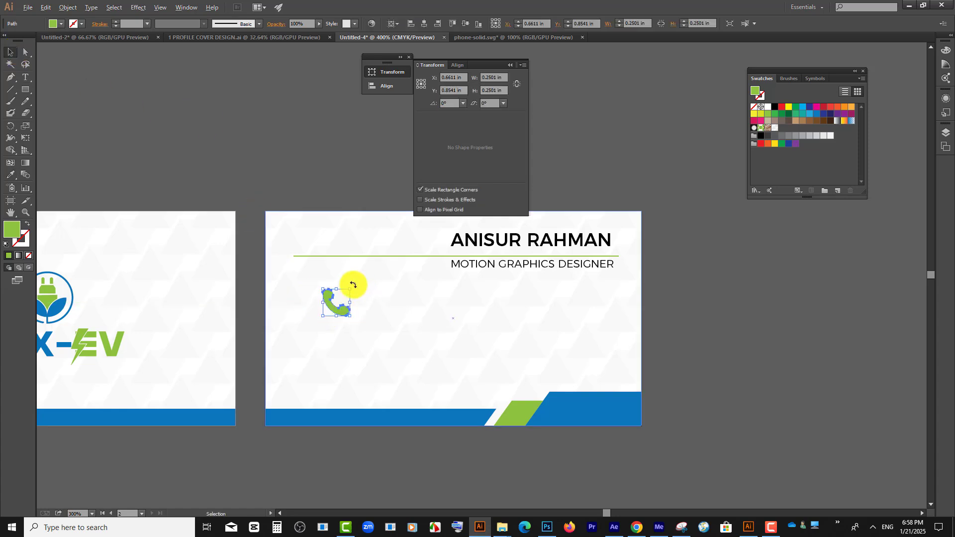
- Delete the green phone icon from the card
scroll(352, 283, up, 2)
click(307, 125)
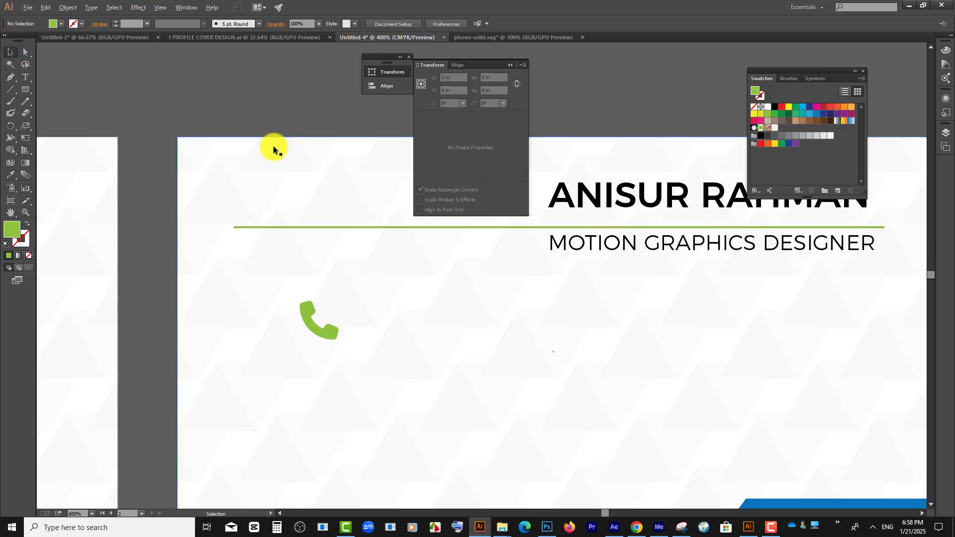
scroll(274, 146, down, 1)
click(309, 254)
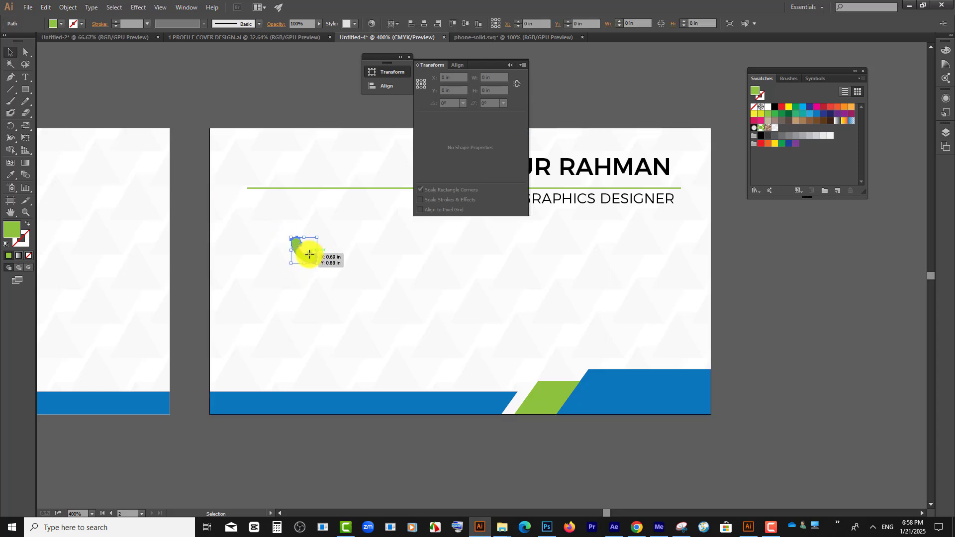
key(Delete)
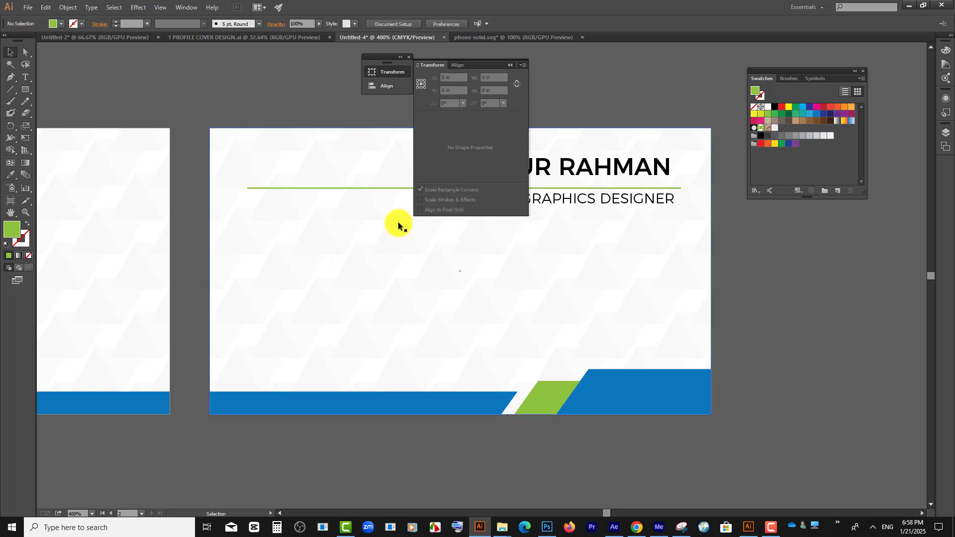
- Copy the Contact Us group from 1 PROFILE COVER DESIGN.ai into the Untitled-4 business card document
click(250, 36)
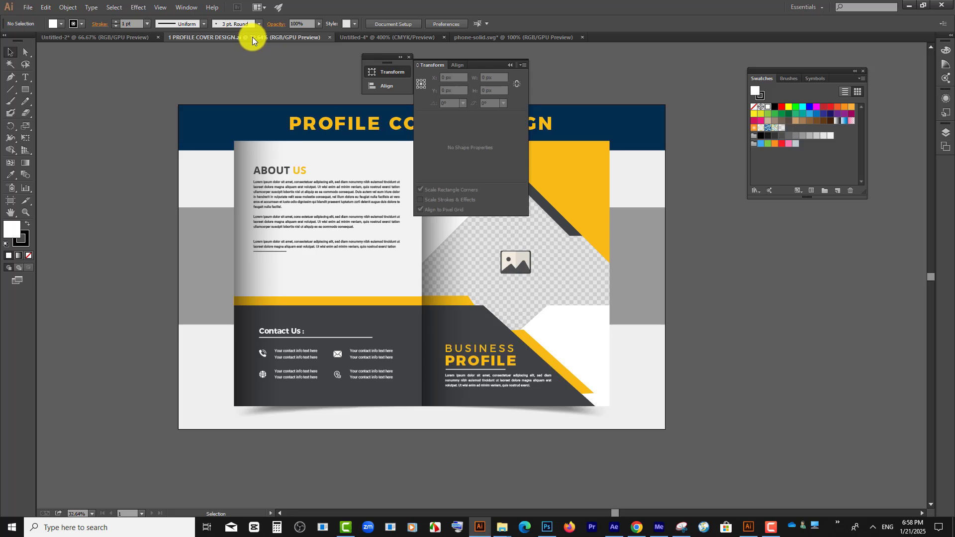
scroll(264, 314, down, 1)
drag(274, 307, 379, 286)
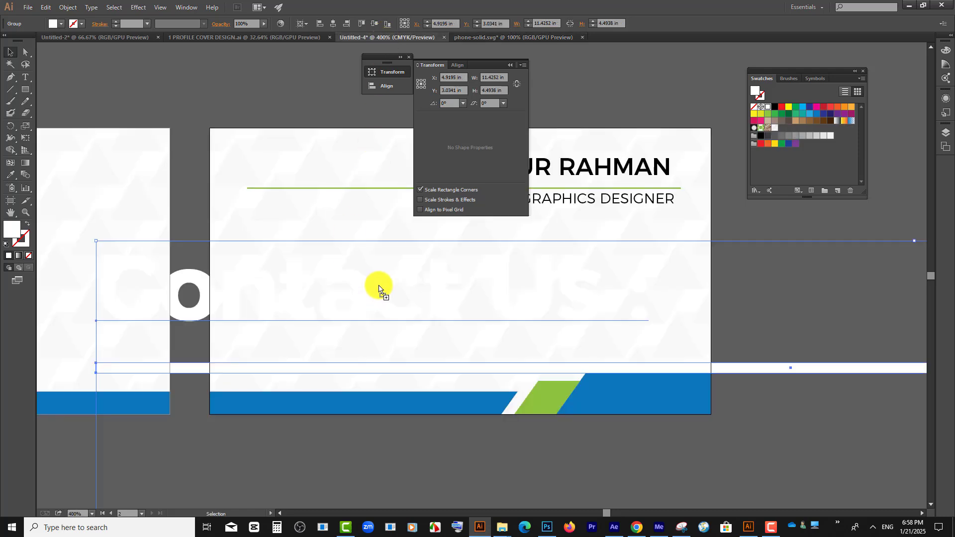
- Recolour the contact group dark grey, scale it to about 3.06 × 1.2 in and place it on the contact side of the card
scroll(341, 273, down, 2)
click(55, 24)
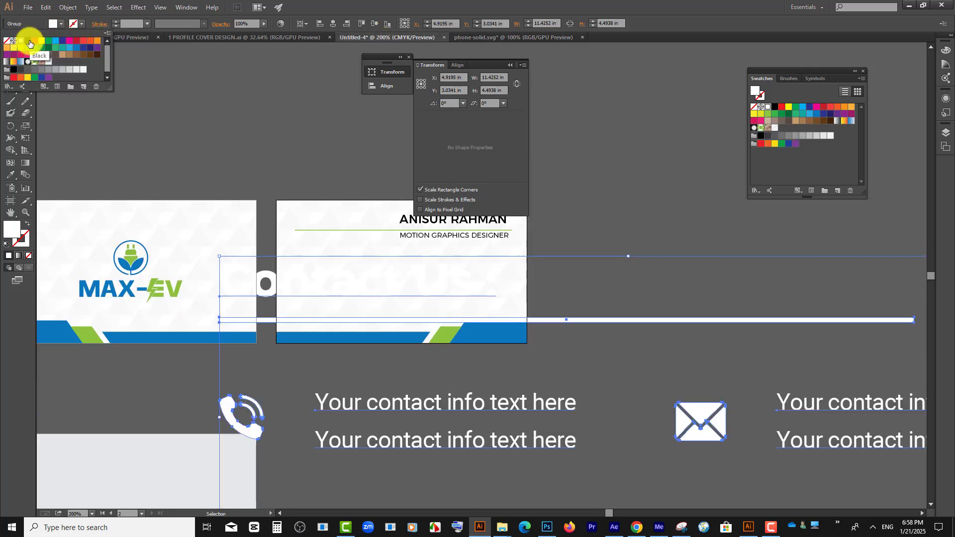
click(21, 70)
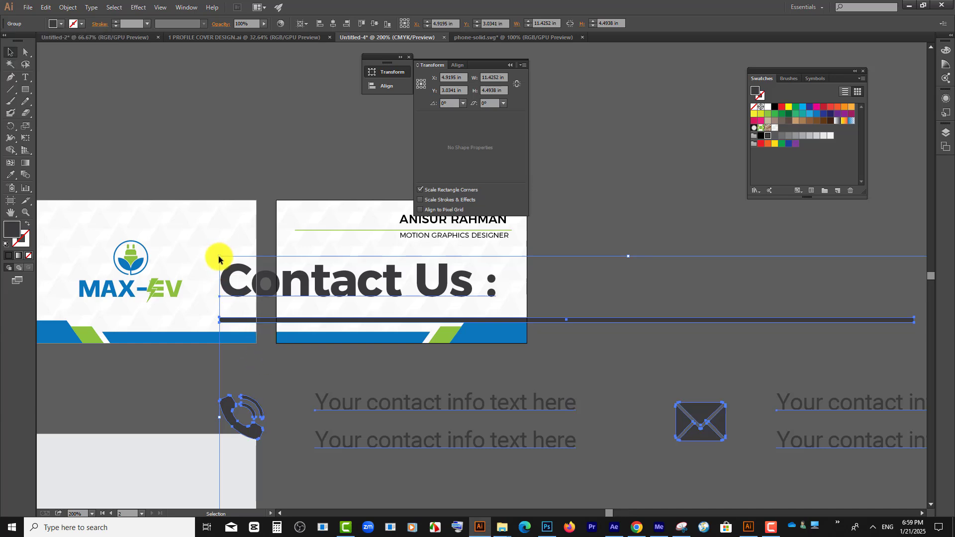
drag(219, 258, 333, 235)
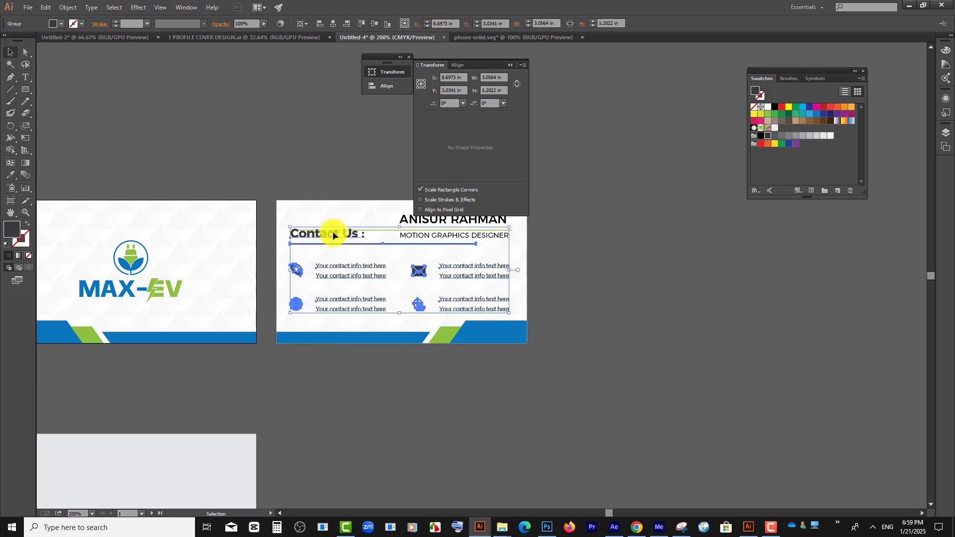
- Delete the Contact Us heading and its underline from inside the contact group
double_click(328, 242)
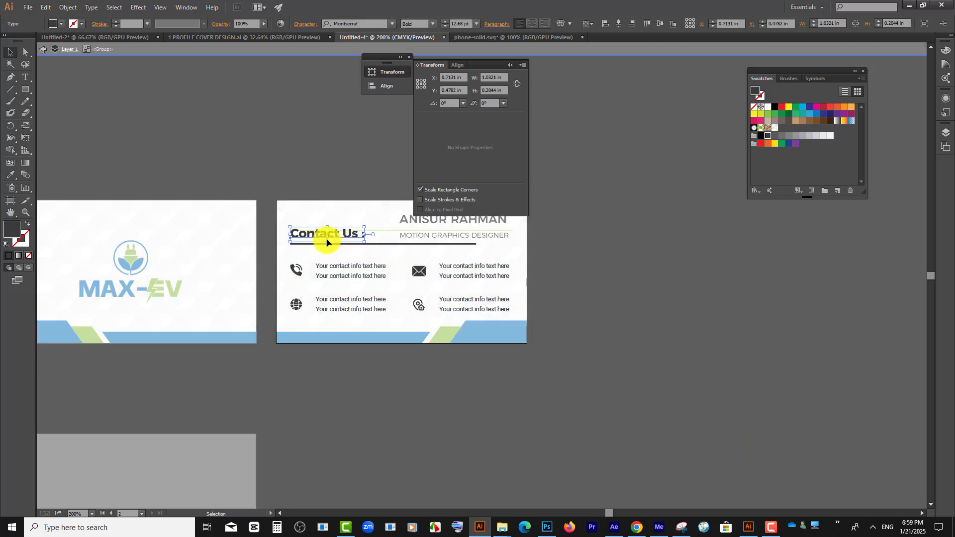
key(Delete)
click(326, 244)
key(Delete)
double_click(371, 377)
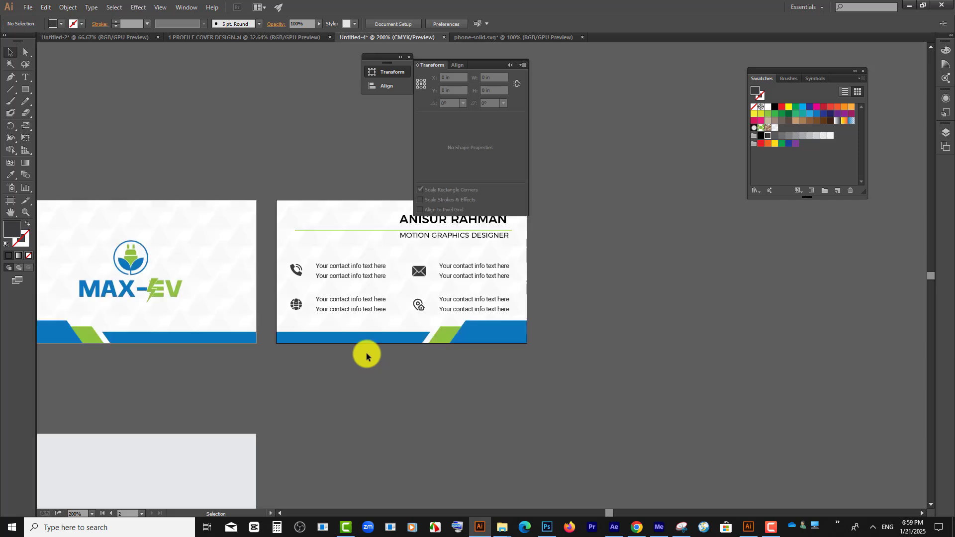
- Scale the contact group to about 2.76 × 0.63 in and move it up beneath the job title
click(408, 278)
click(417, 273)
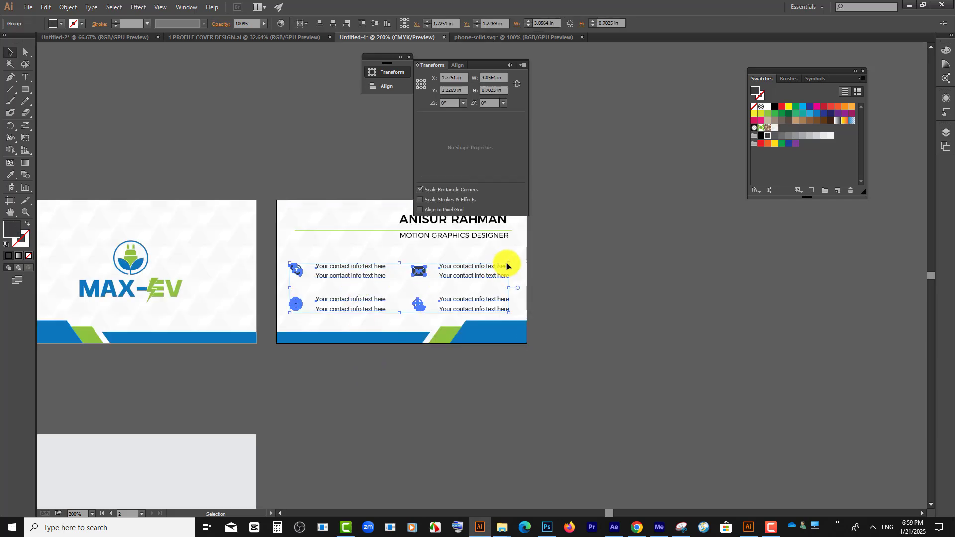
drag(509, 263, 499, 268)
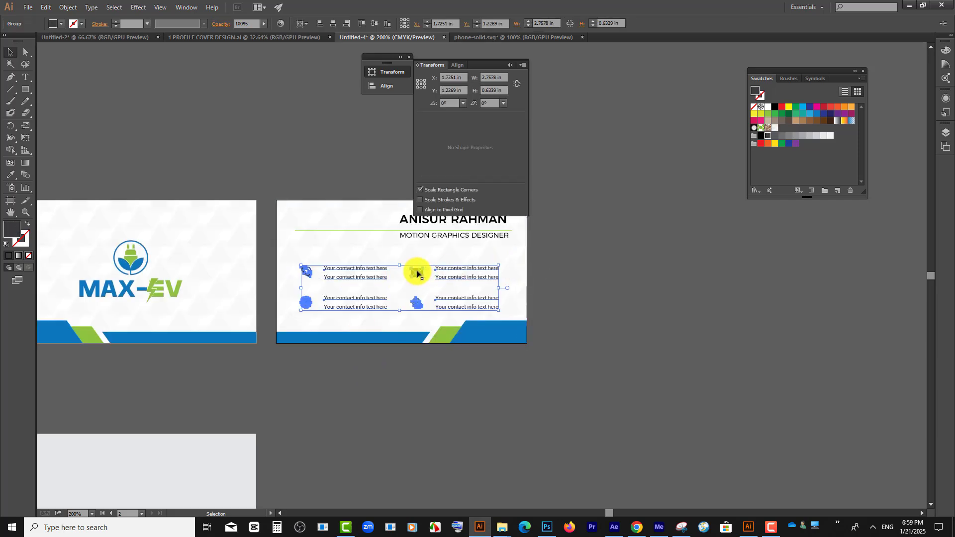
drag(416, 273, 422, 263)
- Centre the contact group horizontally on the card's artboard
click(370, 364)
click(367, 269)
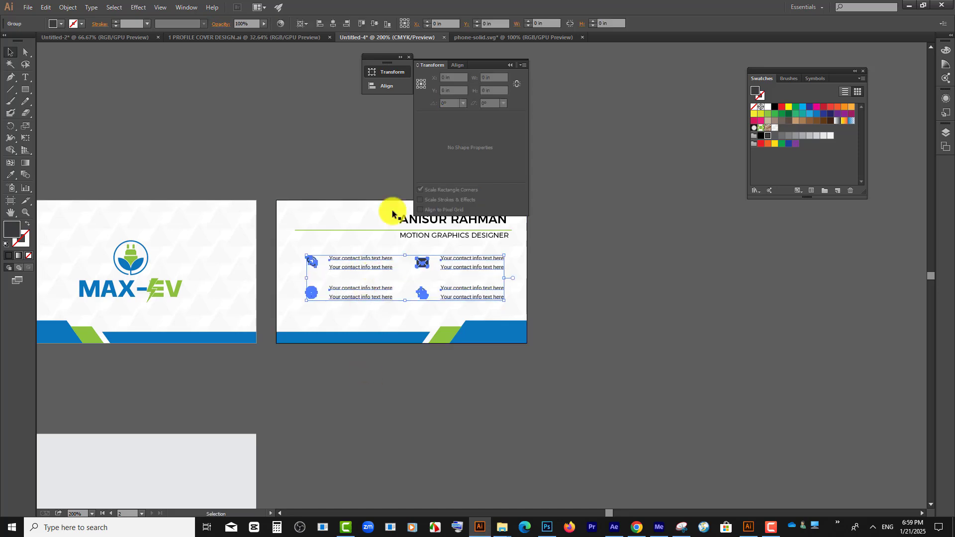
click(334, 24)
alt+scroll(330, 251, up, 2)
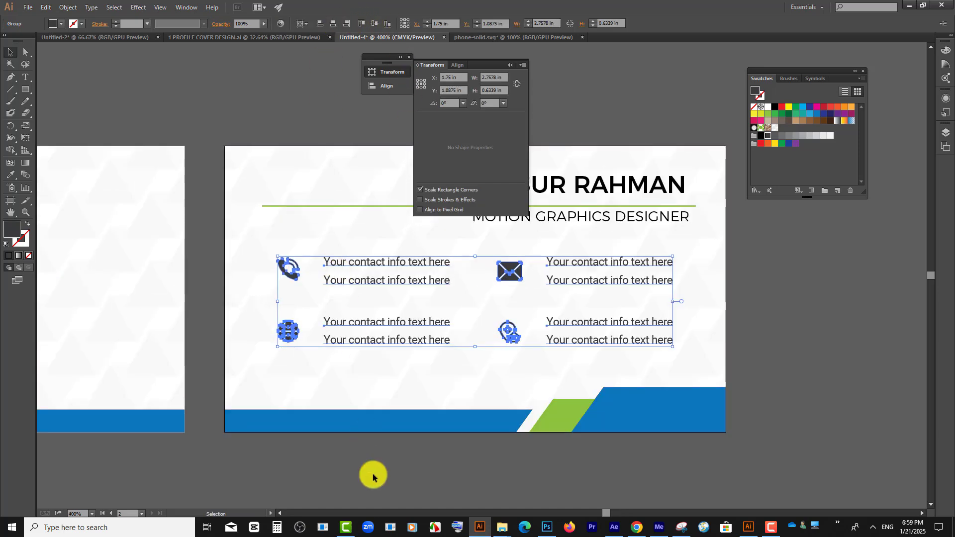
click(371, 453)
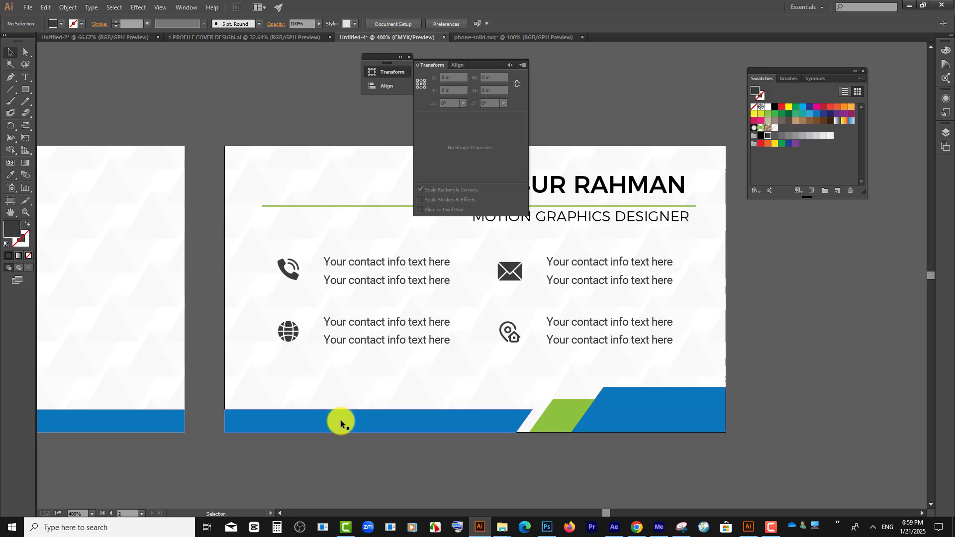
- Recolour the phone, globe, envelope and location icons in the contact group with the green of the card's slanted strip
double_click(285, 267)
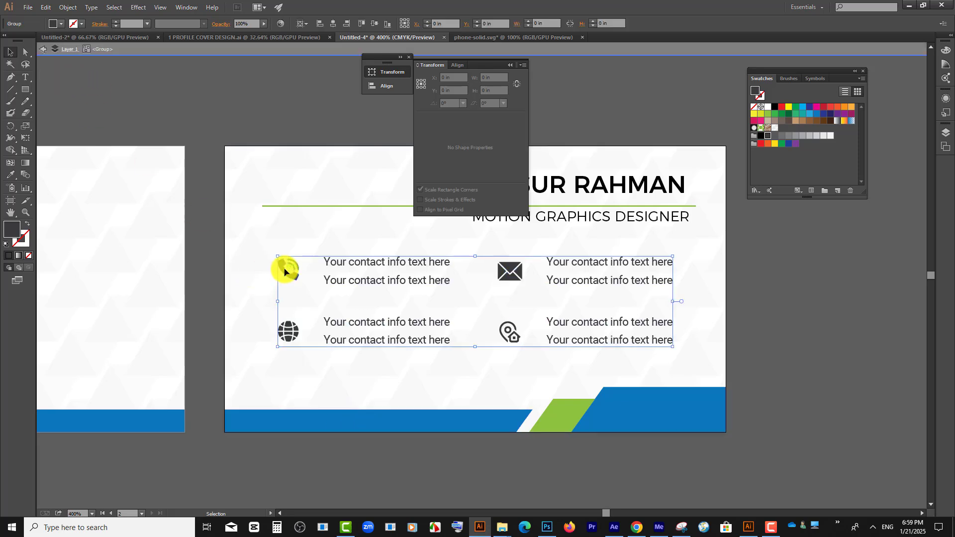
shift+click(286, 328)
shift+click(508, 269)
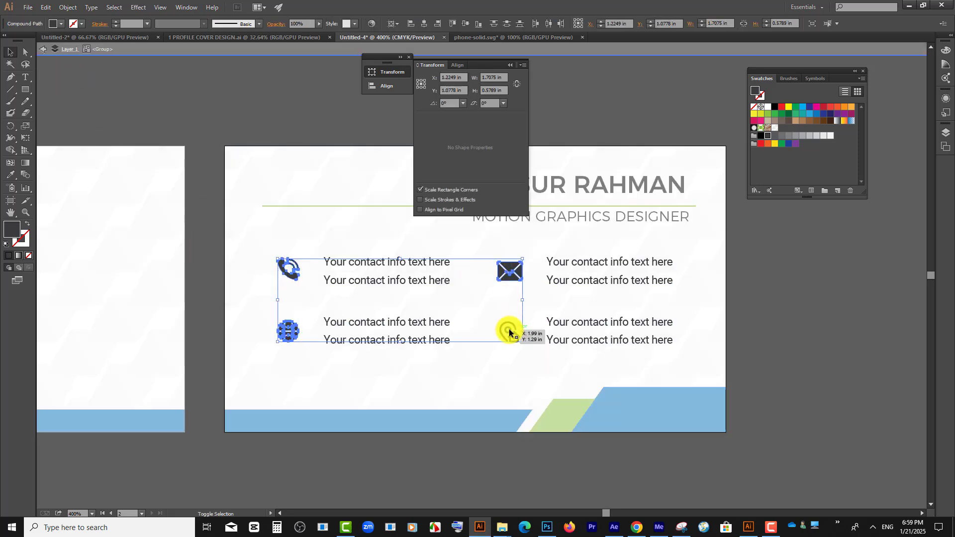
shift+click(508, 329)
click(560, 416)
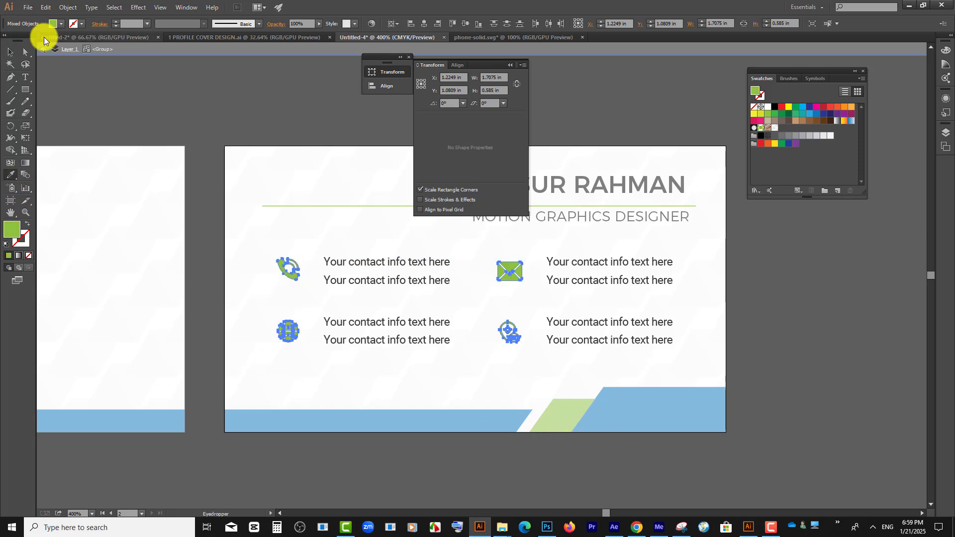
click(10, 52)
double_click(343, 126)
scroll(255, 195, down, 2)
scroll(255, 199, down, 1)
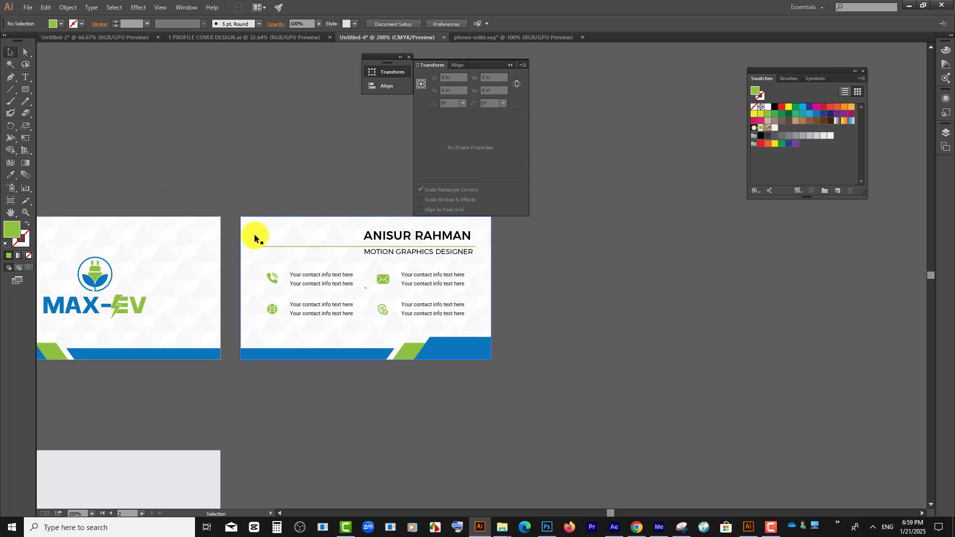
- Recolour the Motion Graphics Designer job title with the blue of the bottom strip and set its font weight to Regular
scroll(298, 234, up, 1)
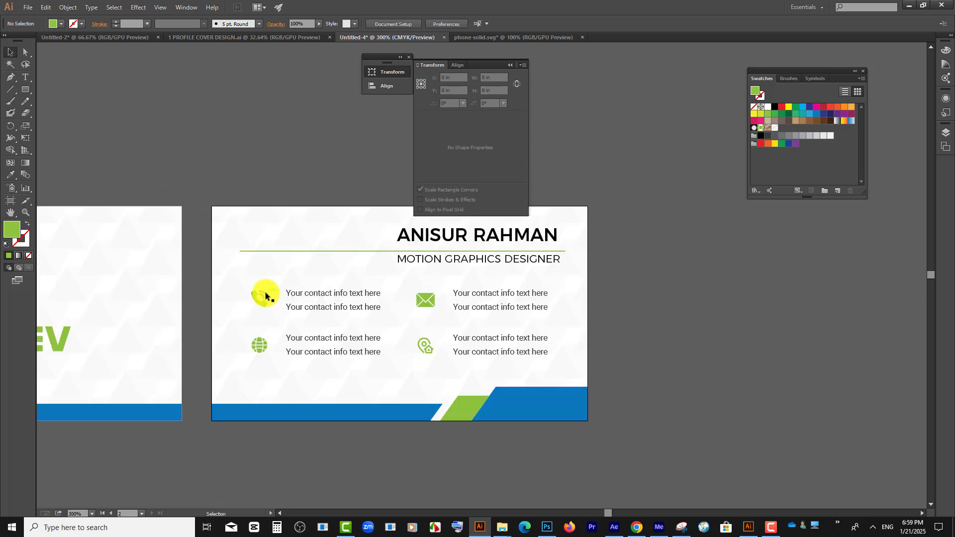
click(442, 232)
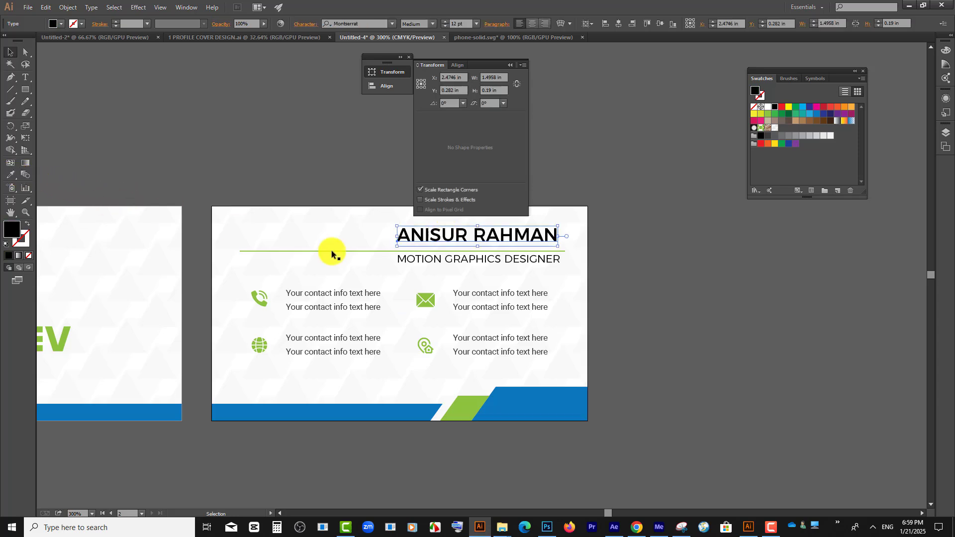
click(426, 260)
click(10, 174)
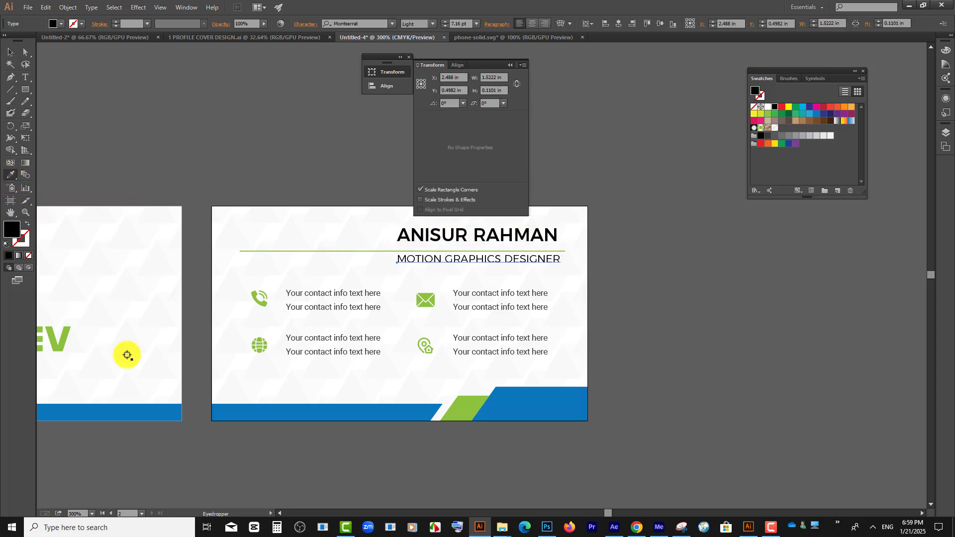
click(134, 412)
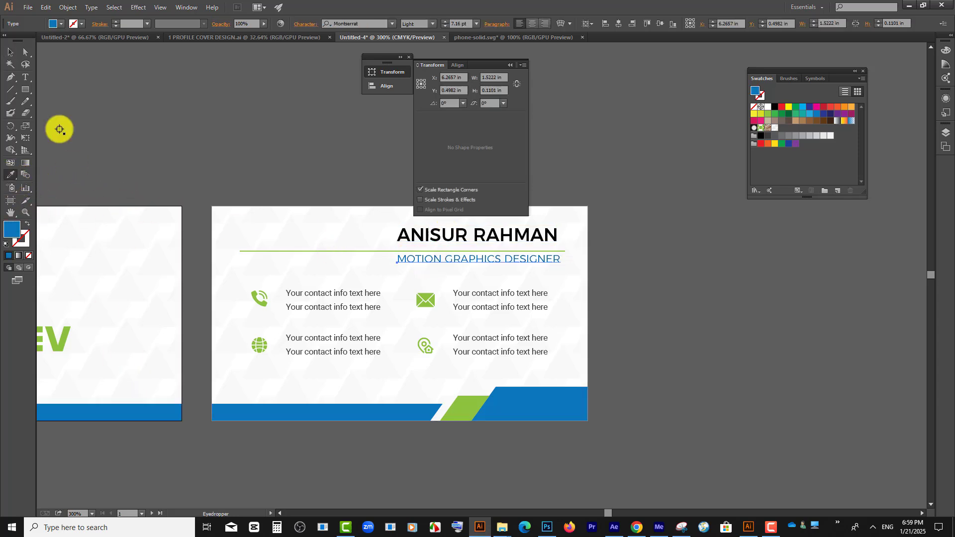
click(433, 24)
click(420, 69)
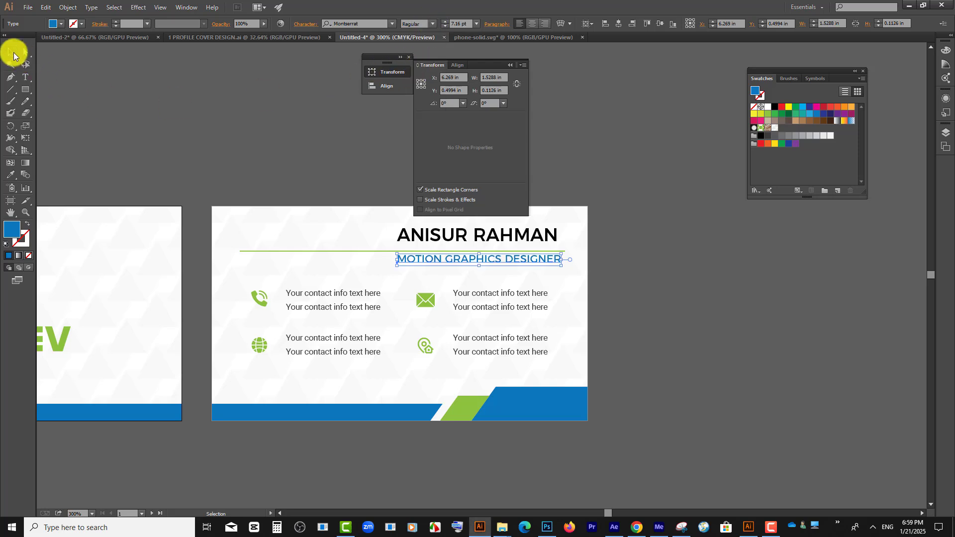
click(206, 150)
key(ctrl+minus)
key(ctrl+minus)
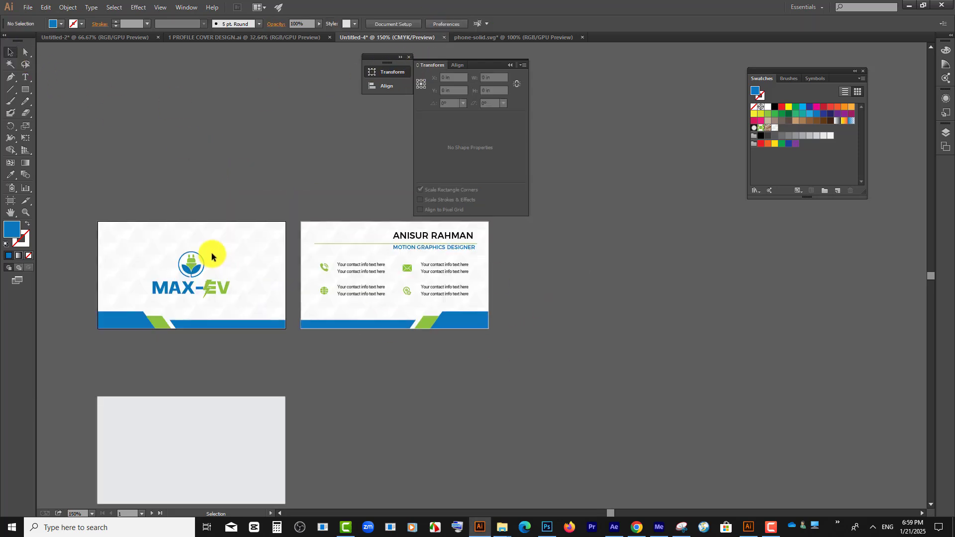
- Collapse and close the floating Transform and Align panels to clear the view of both card sides
scroll(125, 228, up, 2)
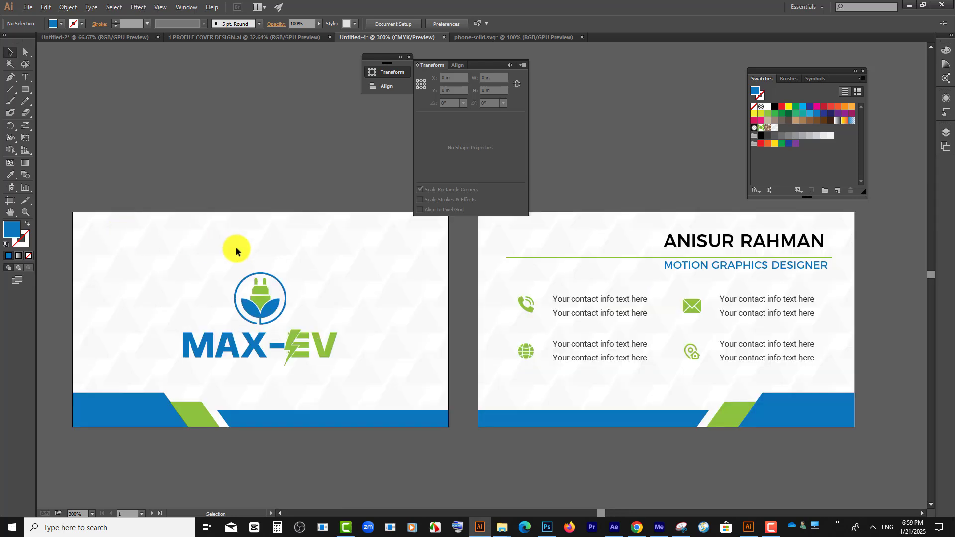
scroll(239, 249, down, 1)
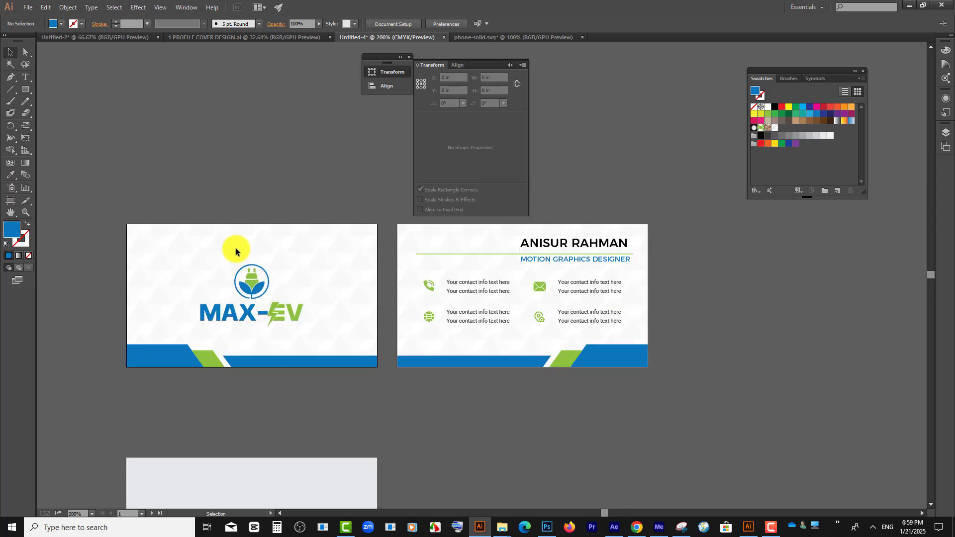
click(510, 66)
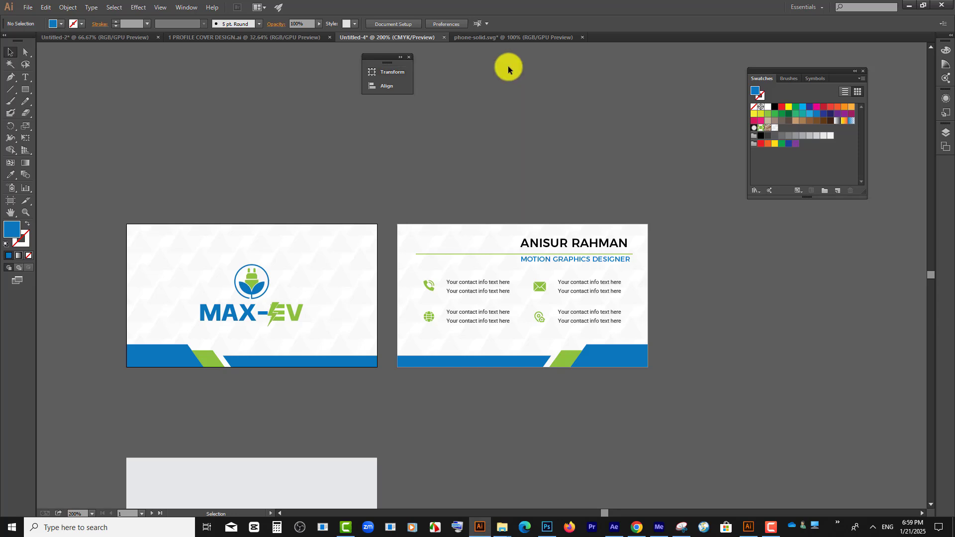
click(409, 57)
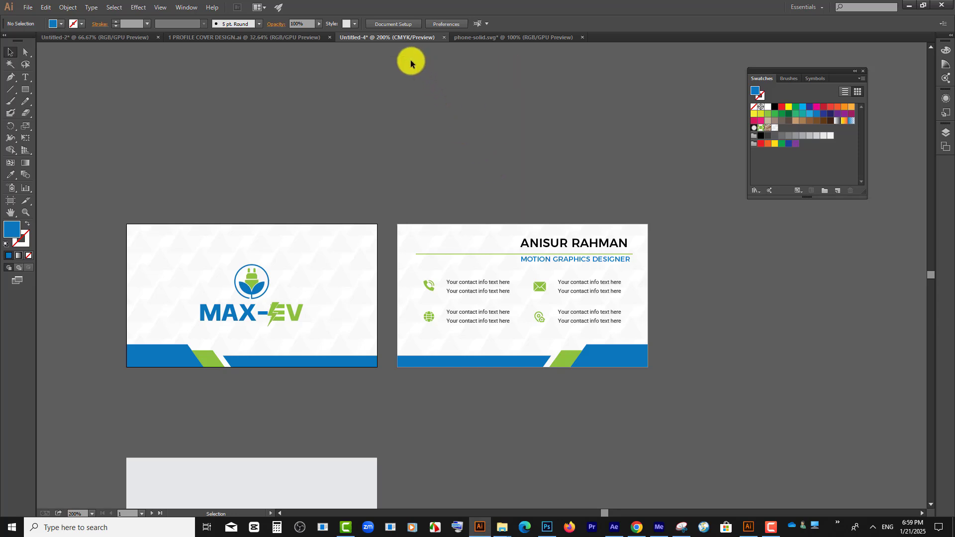
scroll(404, 74, down, 3)
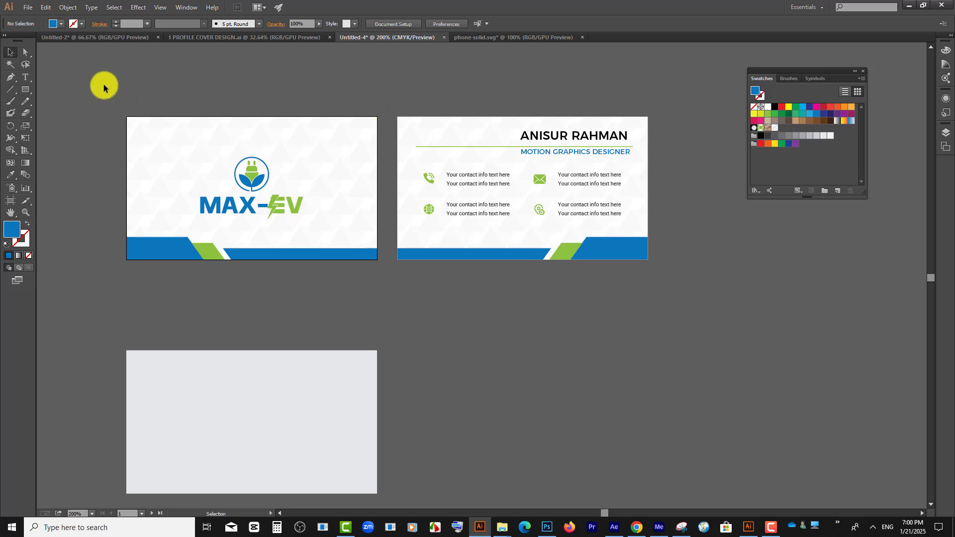
drag(523, 267, 700, 301)
click(699, 301)
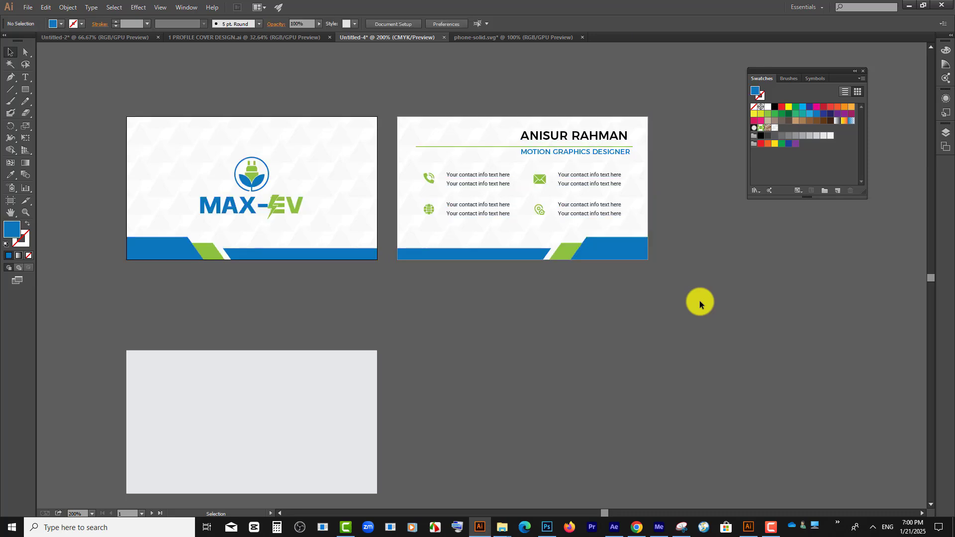